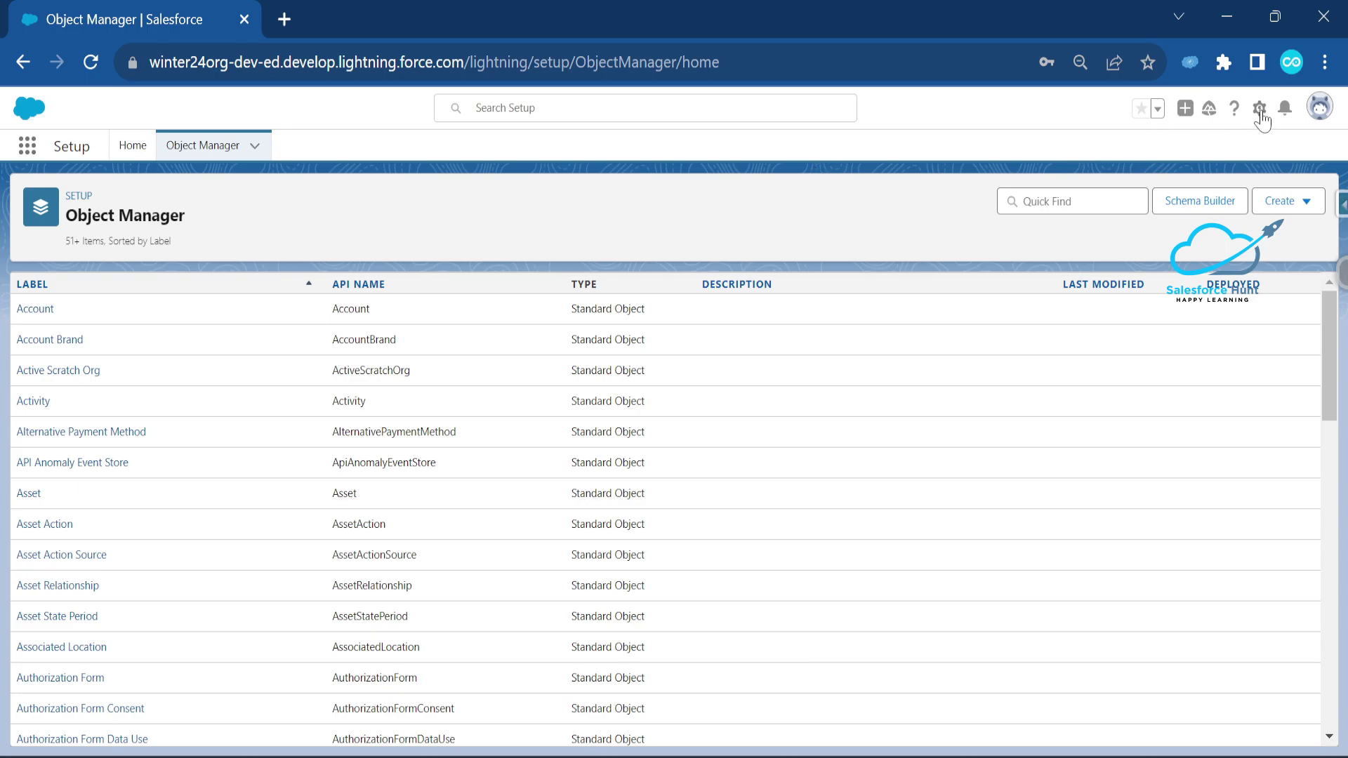
- Open the Process Automation Settings page in Setup and review the options for reactive components and Reactive Display Text Beta
click(1259, 108)
click(1203, 155)
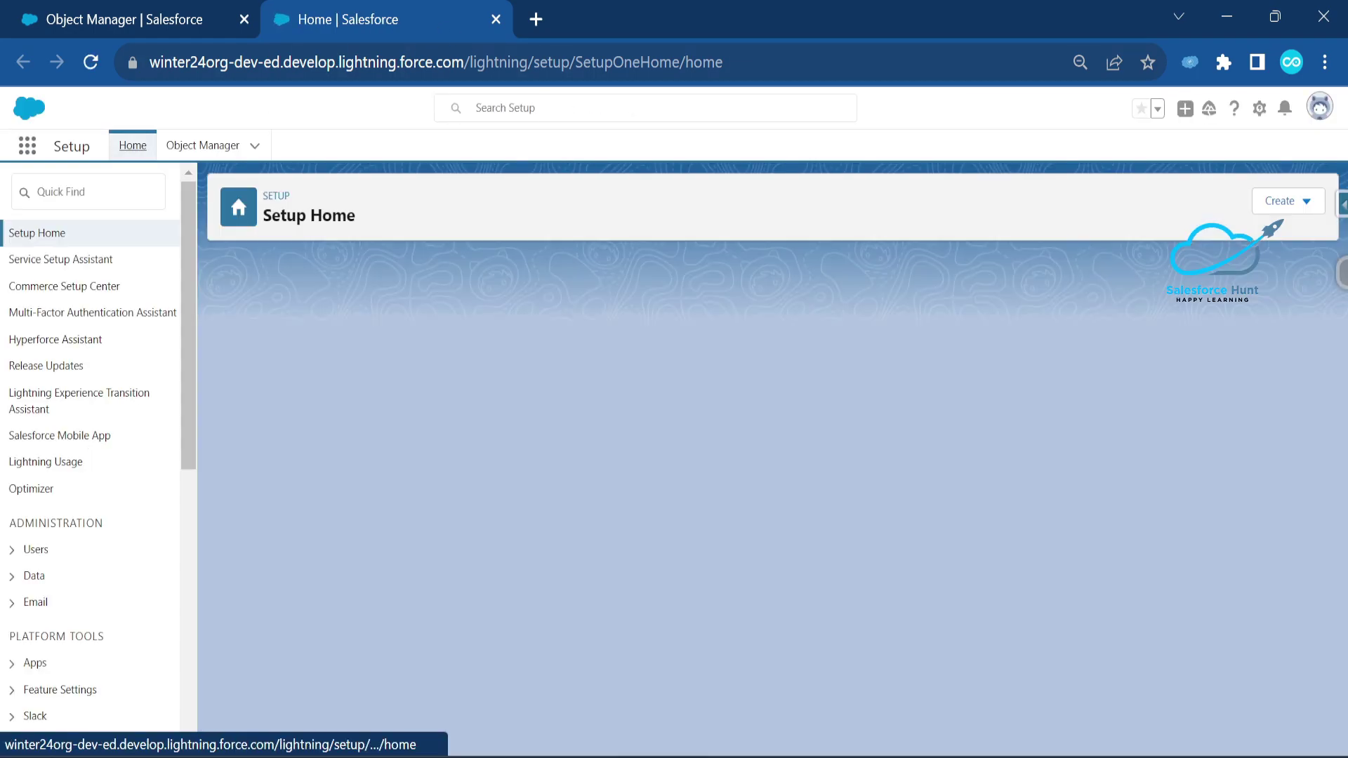
text(p)
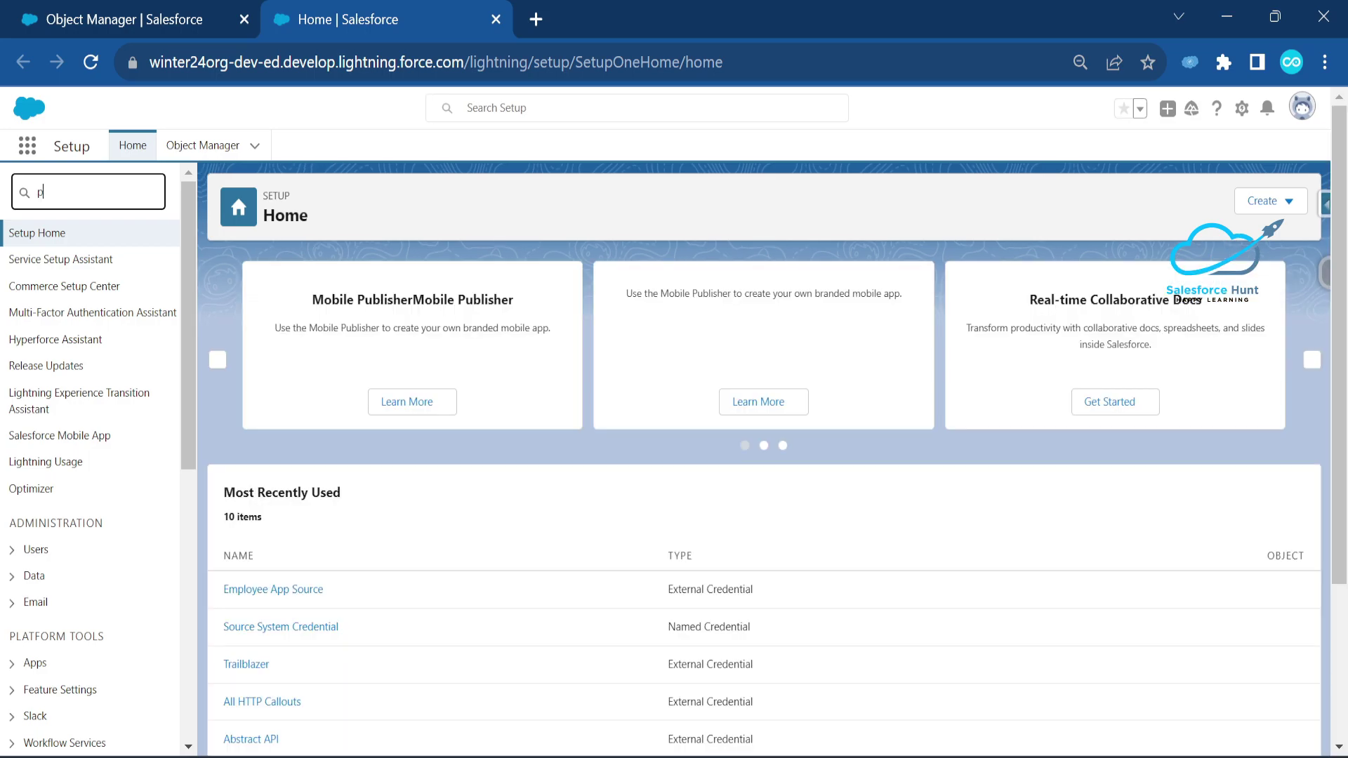
text(rocess au)
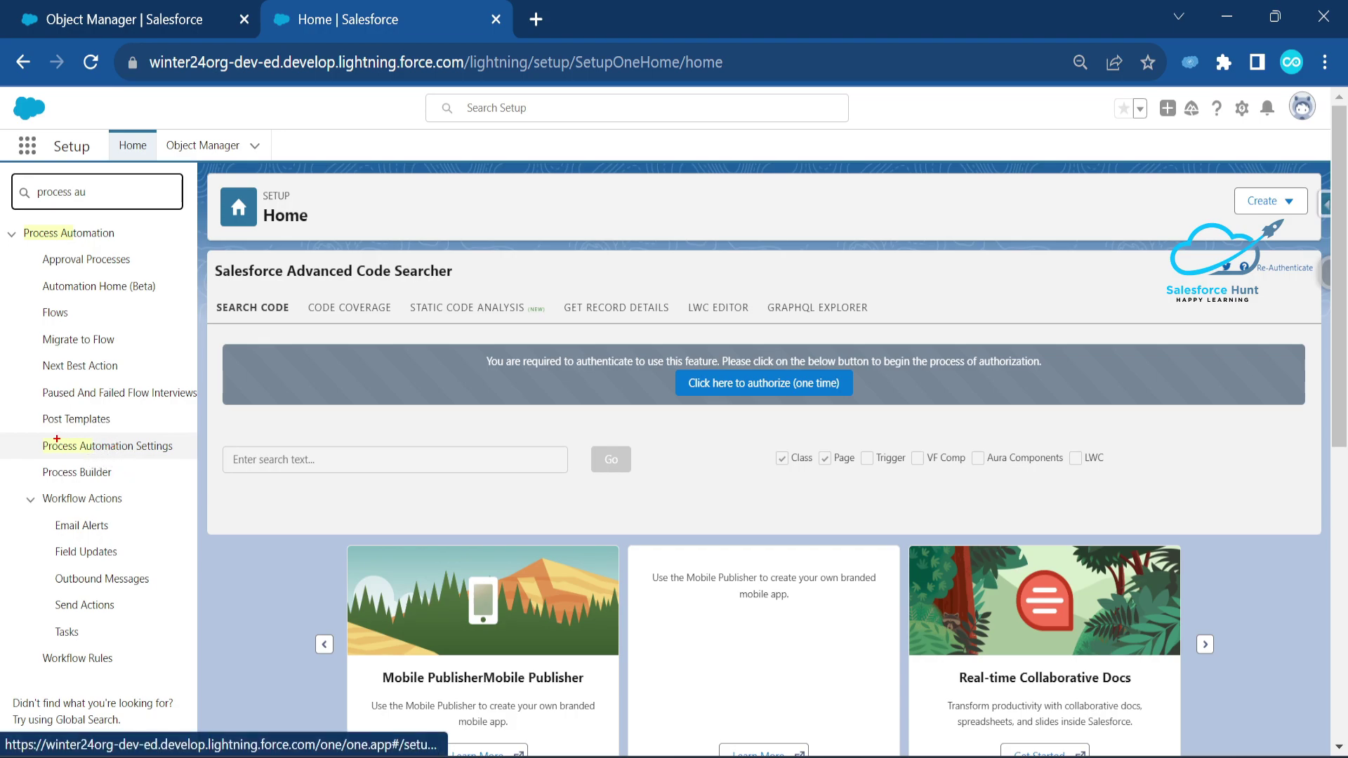
mouse_move(33, 430)
mouse_down()
mouse_move(87, 466)
mouse_move(181, 465)
mouse_up()
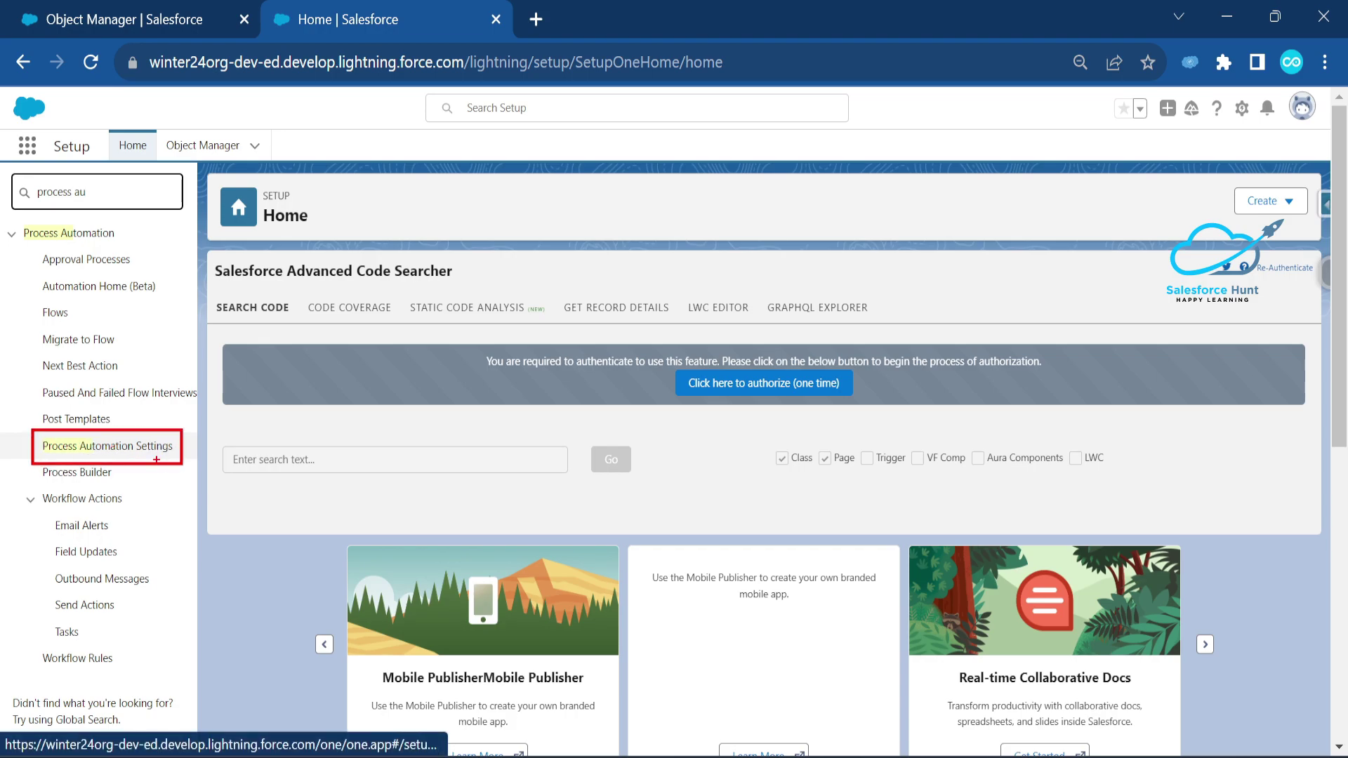
click(109, 453)
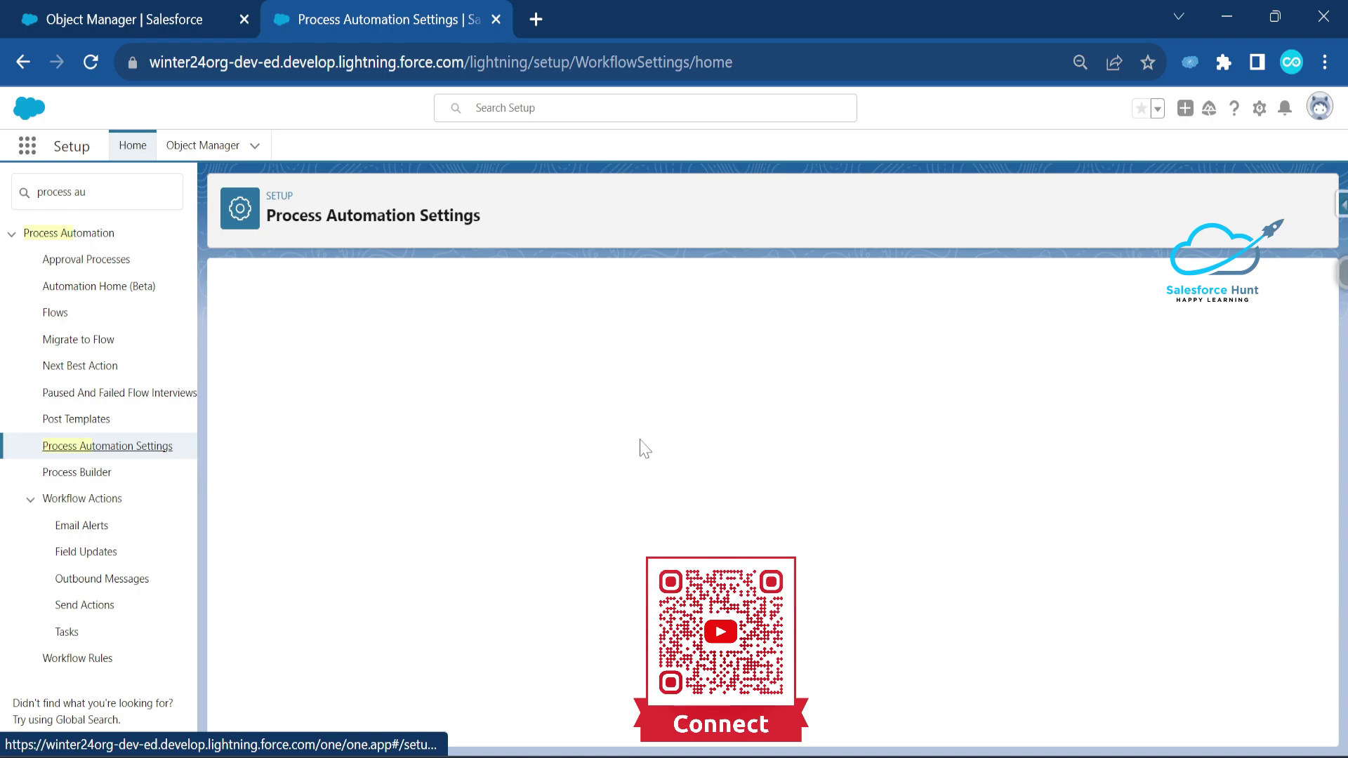
scroll(641, 441, down, 5)
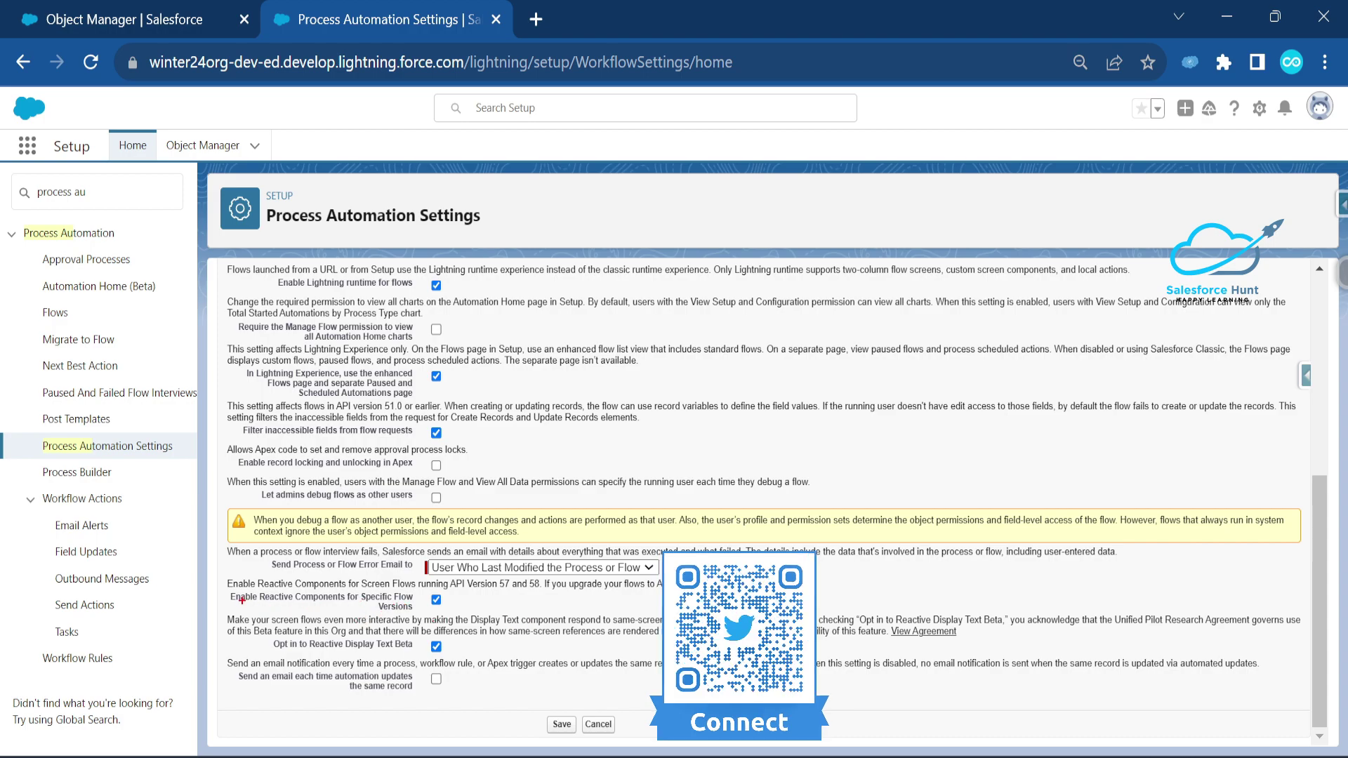
mouse_move(226, 585)
mouse_down()
mouse_move(271, 607)
mouse_move(455, 619)
mouse_up()
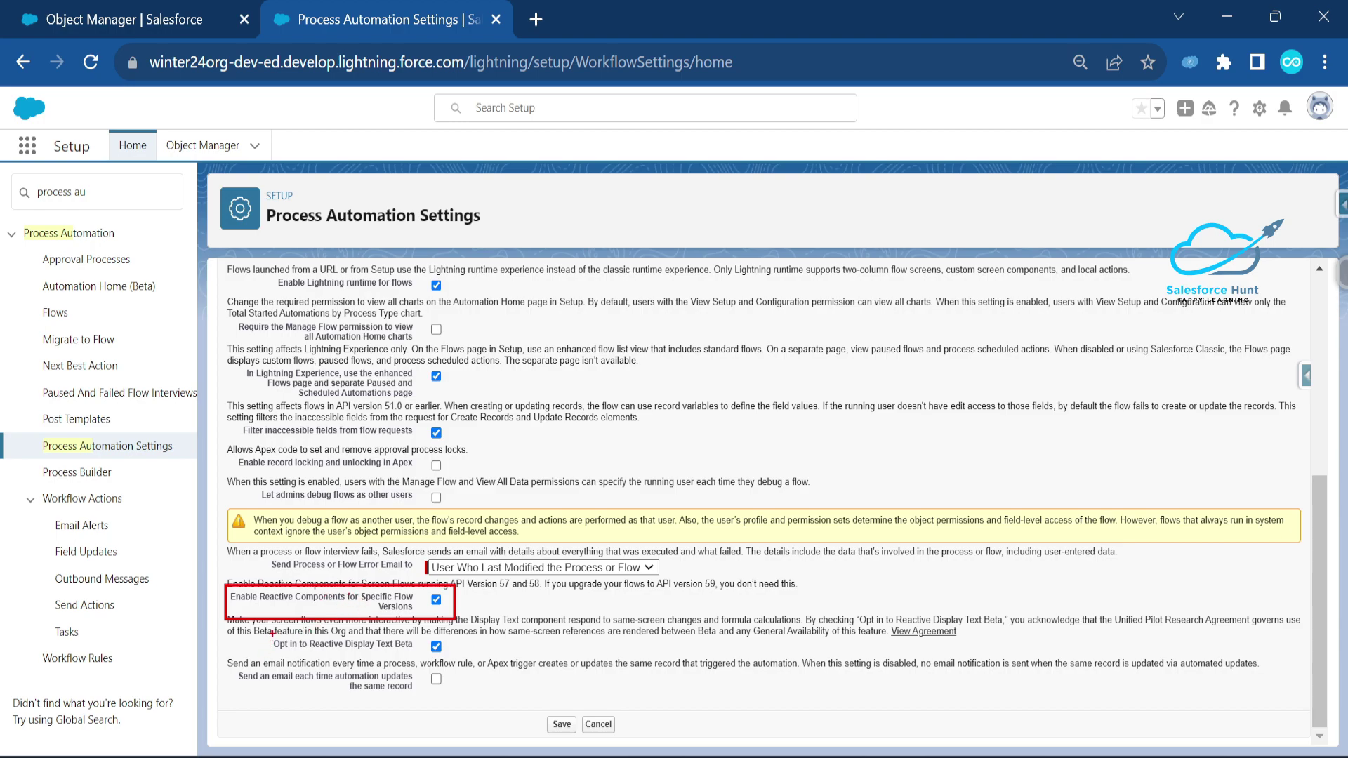
mouse_move(263, 632)
mouse_down()
mouse_move(301, 670)
mouse_move(455, 663)
mouse_up()
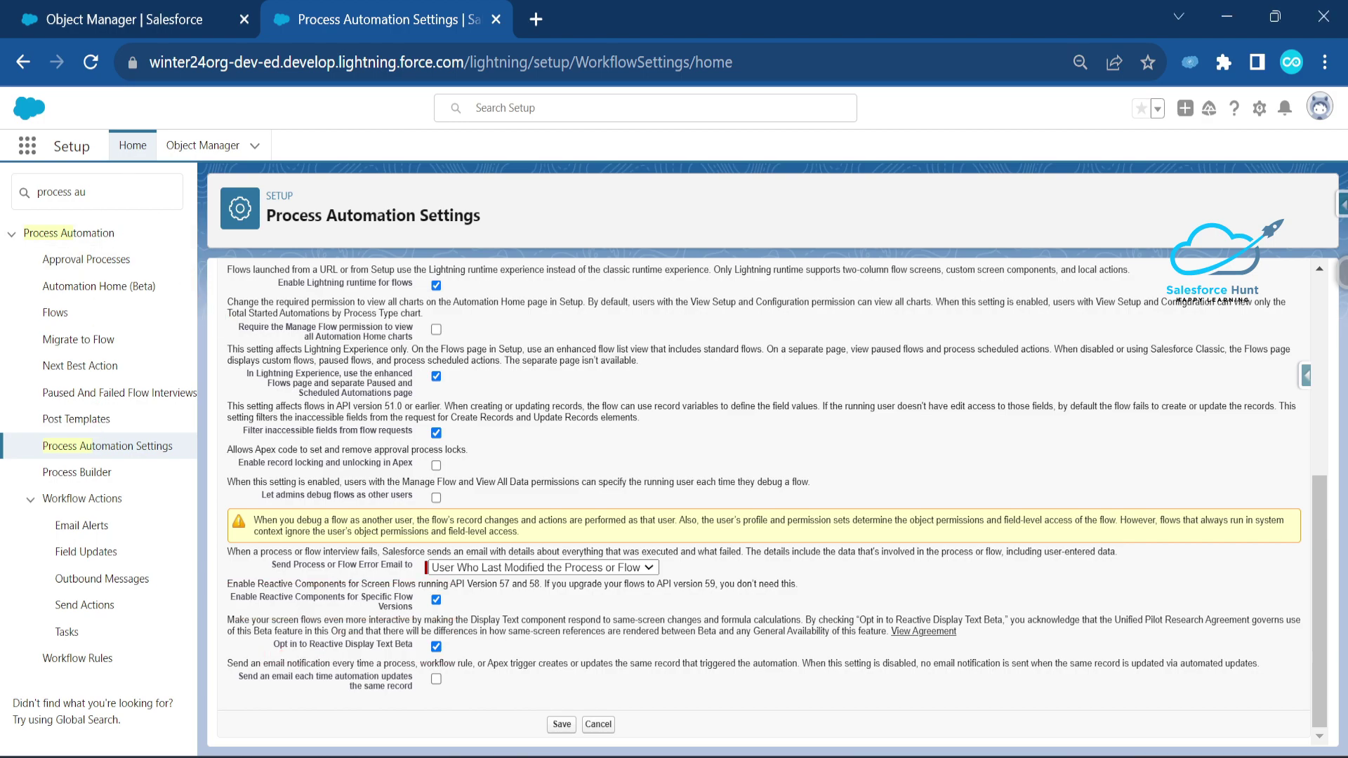
- Open the Flows page in Setup and create a new Screen Flow
click(42, 191)
key(ctrl+a)
text(f)
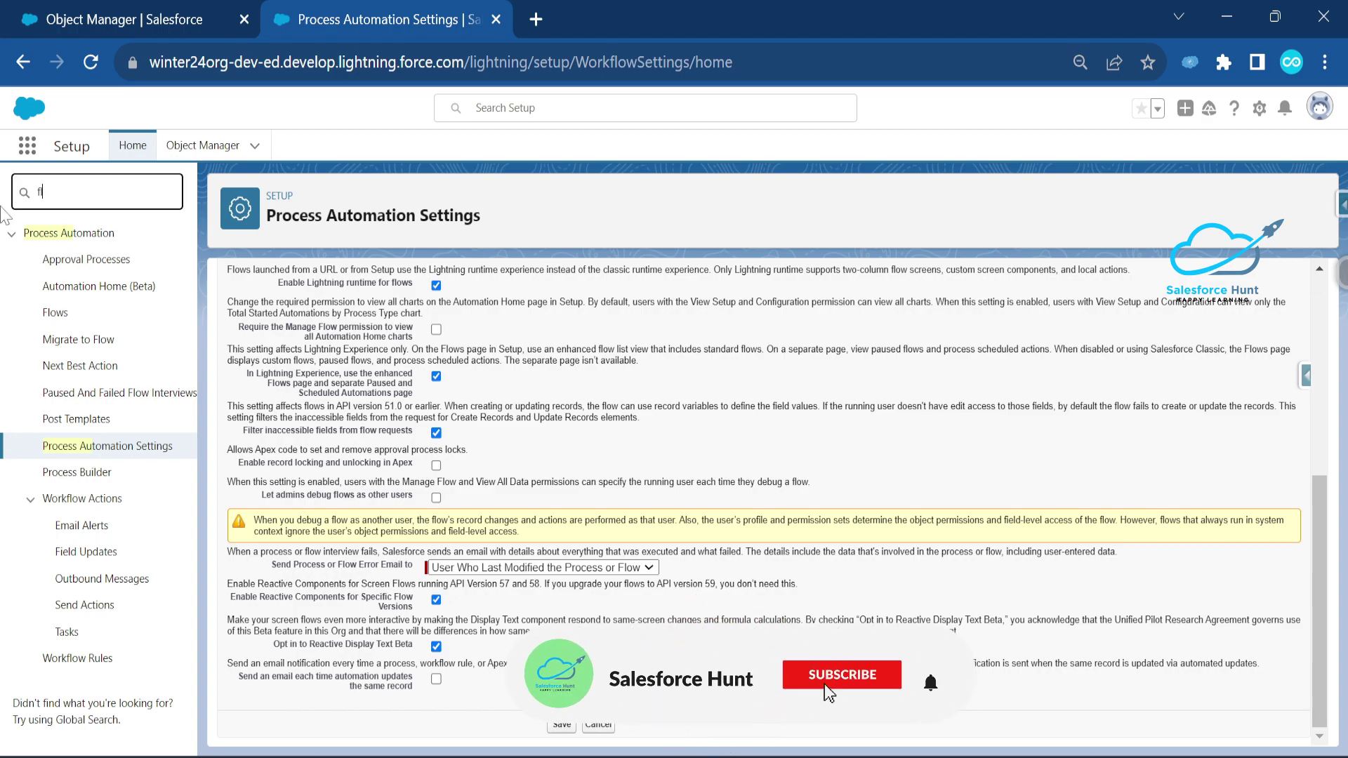
text(low)
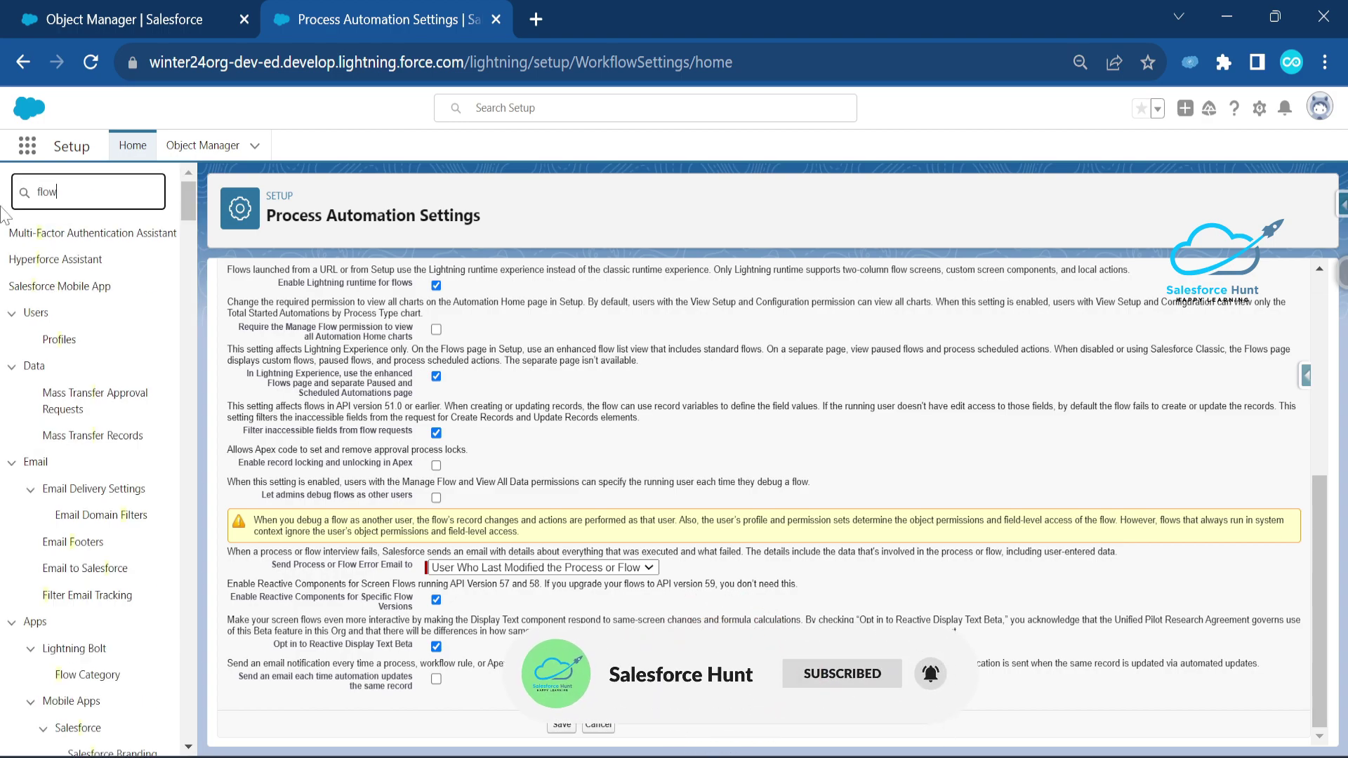
click(55, 446)
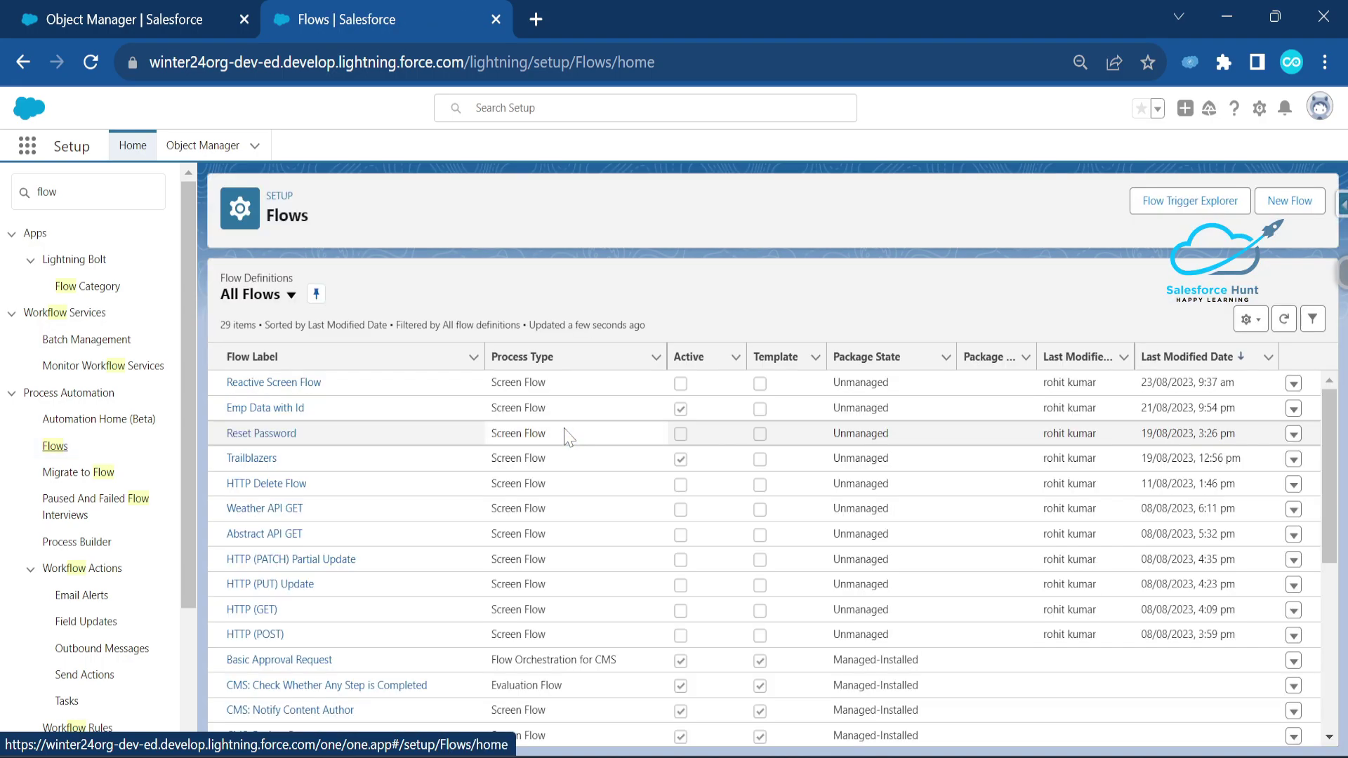
click(1288, 205)
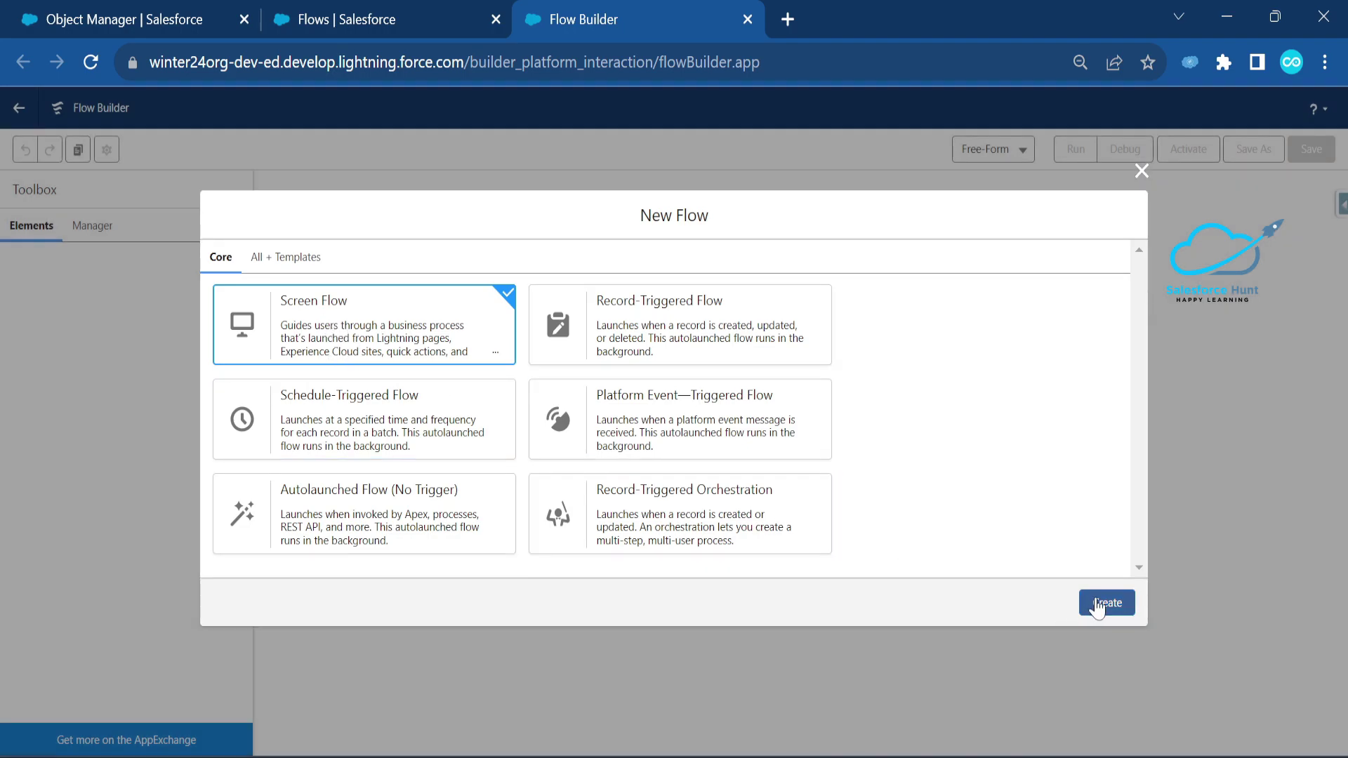
click(1100, 603)
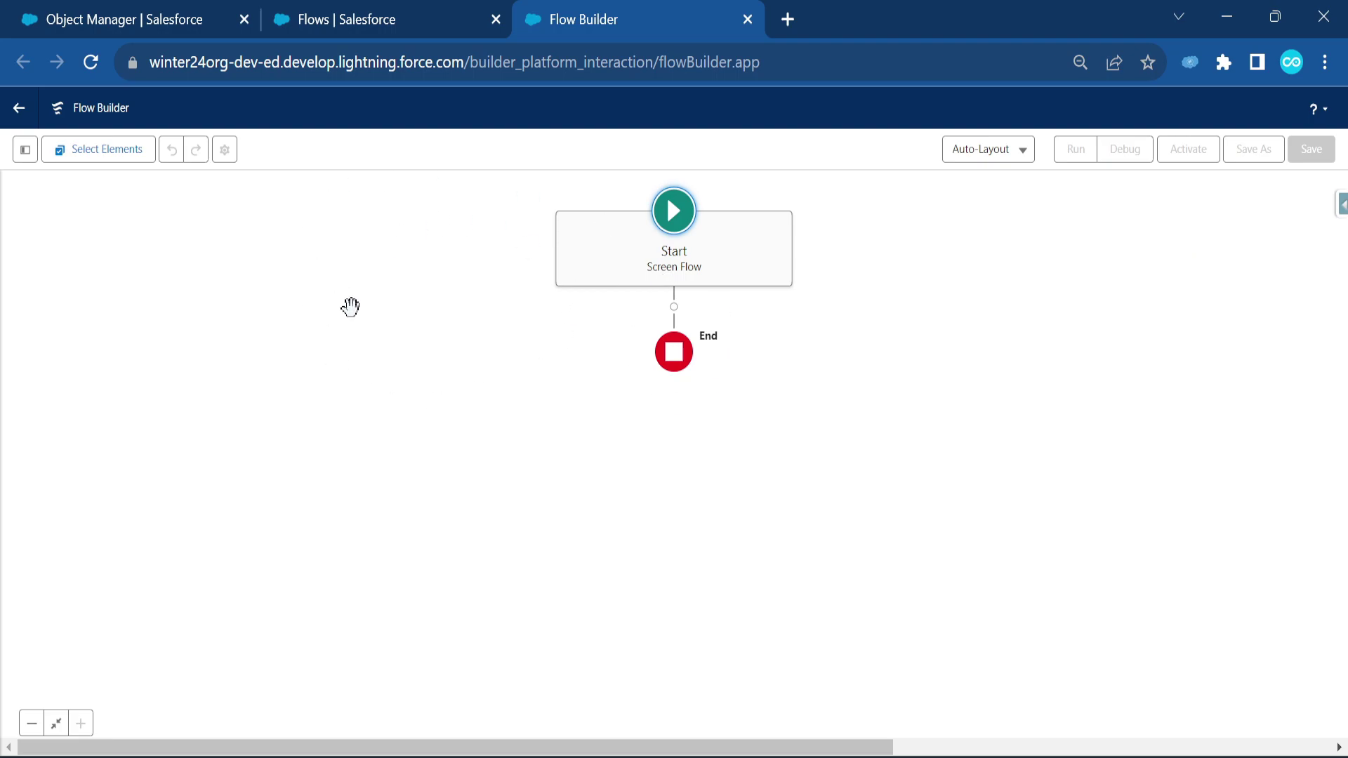
- Add a Screen element after Start labelled "Reactive Screen" with the API name Reactive_Screen
click(674, 307)
click(662, 393)
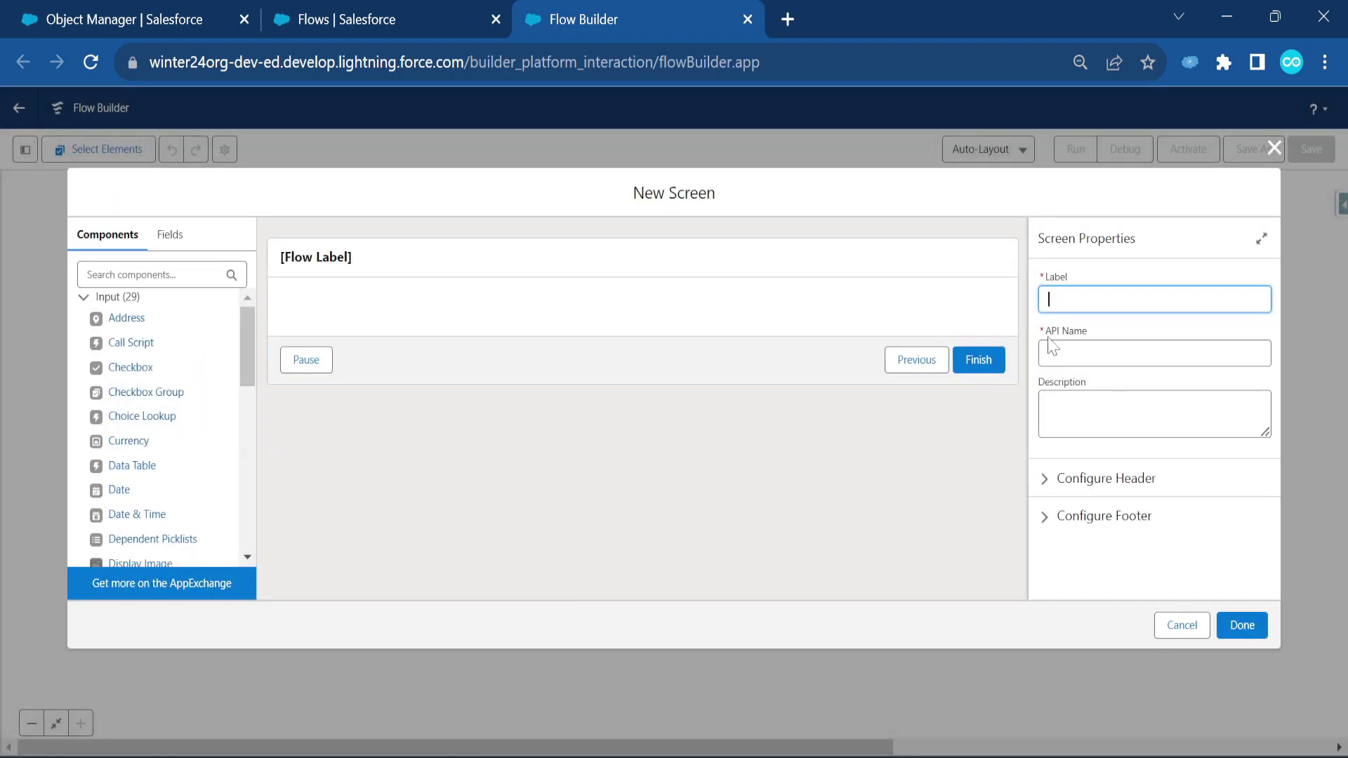
text(React)
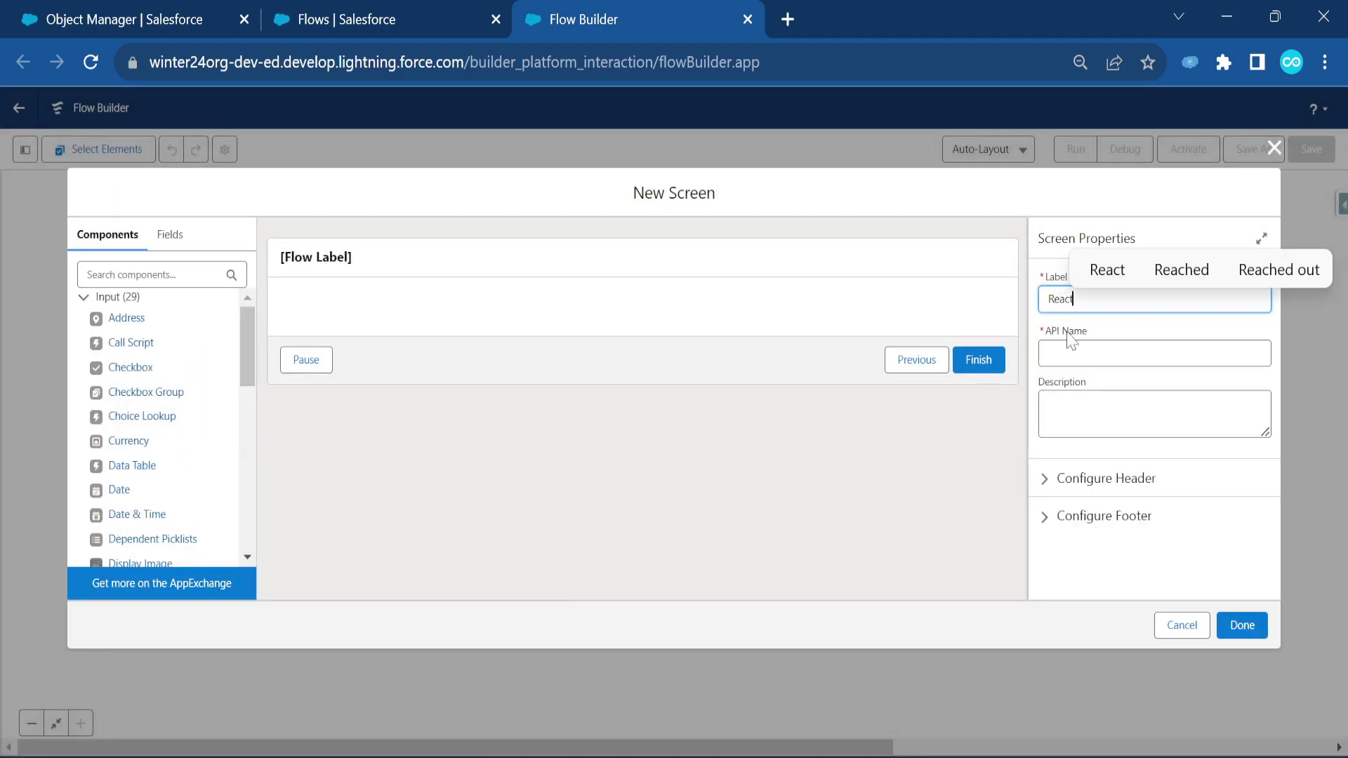
text(ive Screen)
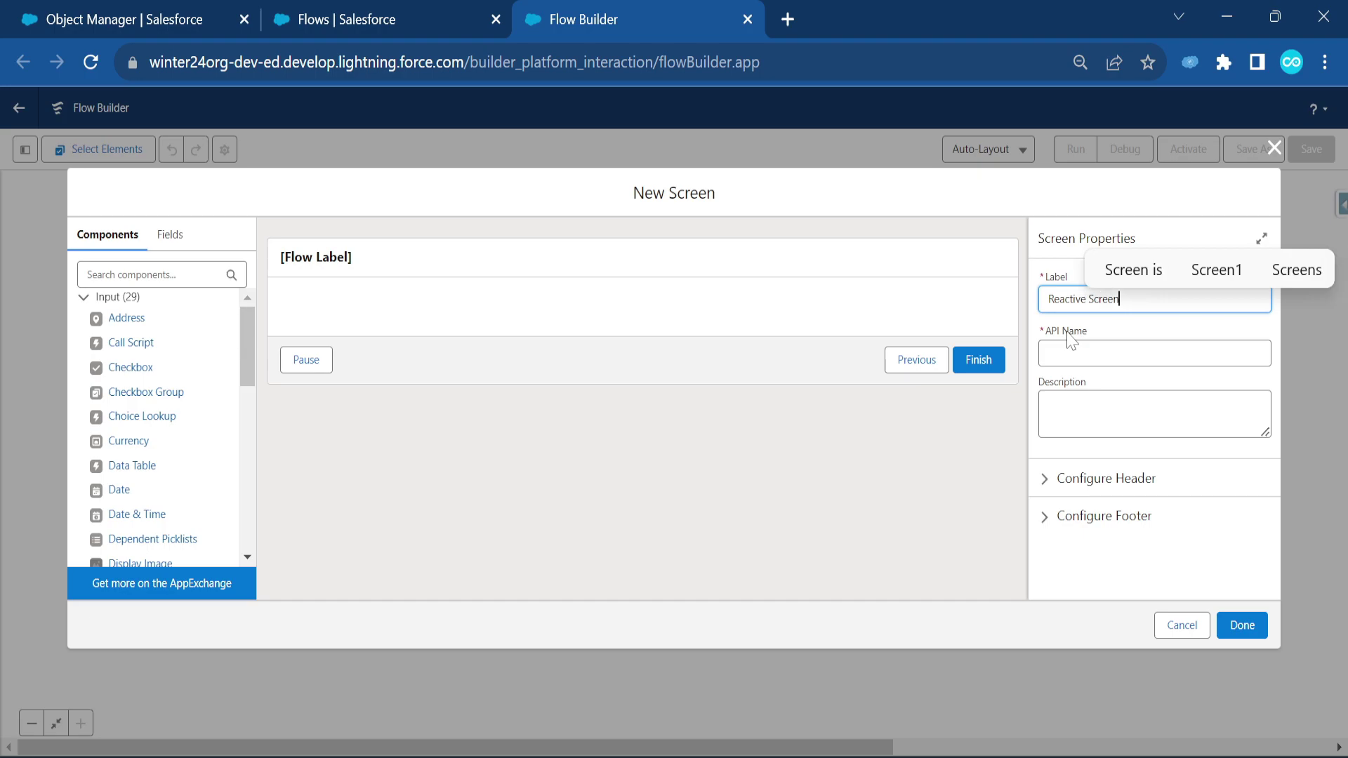
key(Tab)
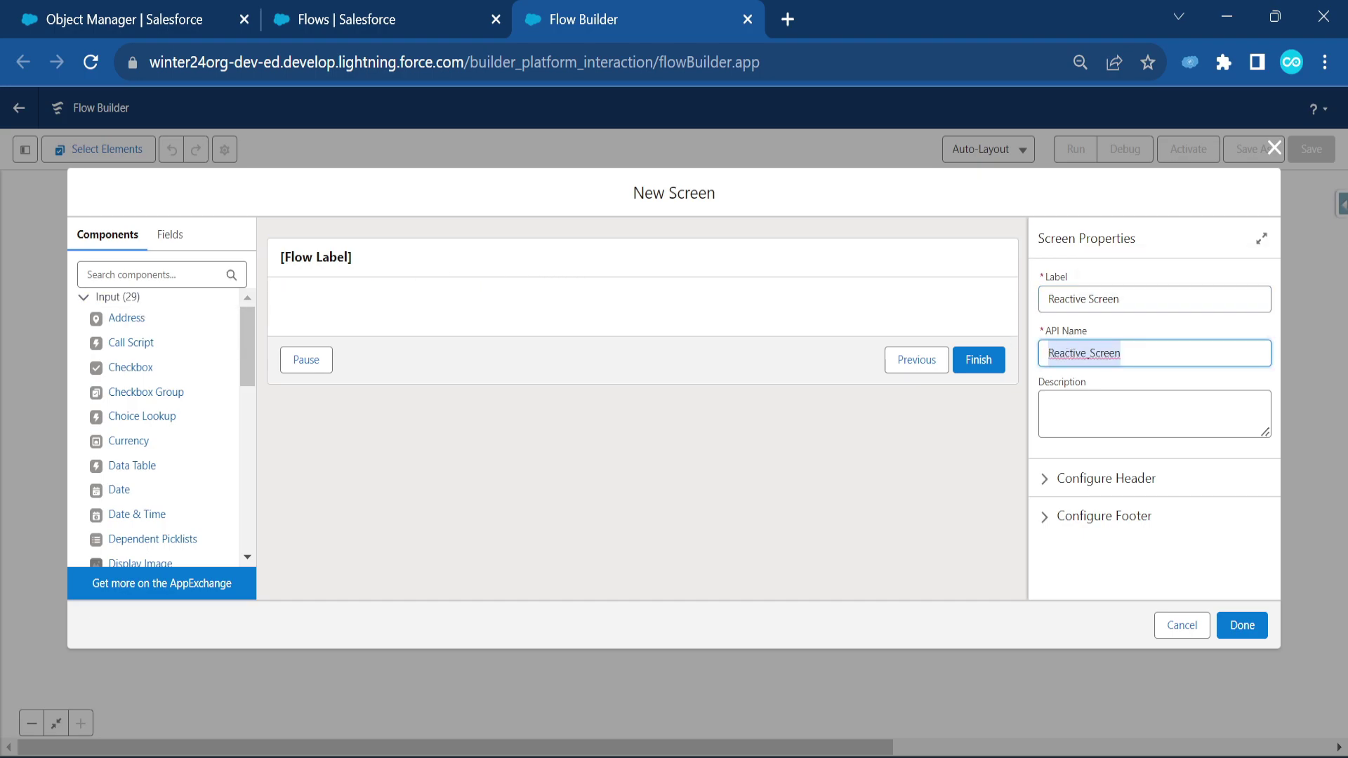
- Add a Date component labelled "Start Date" with the API name Start_Date to the screen
click(140, 274)
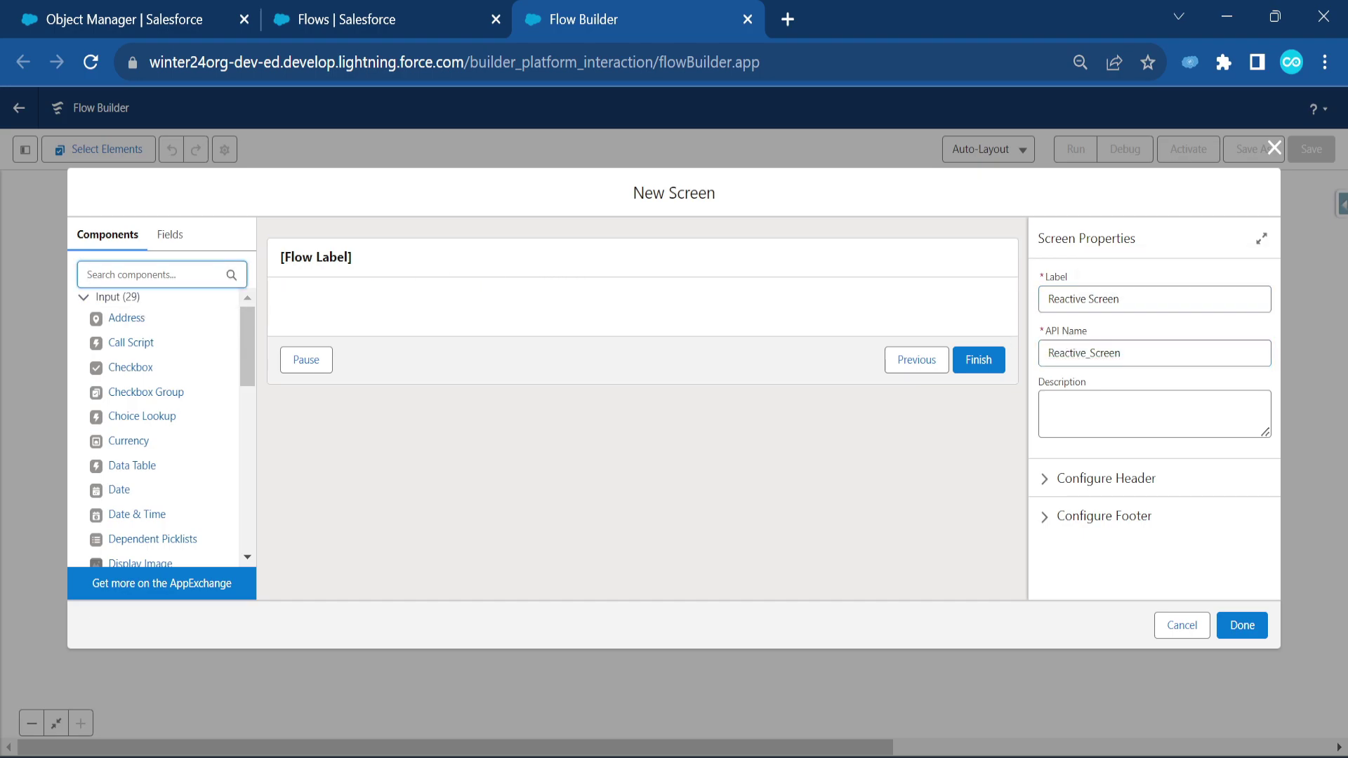
text(dat)
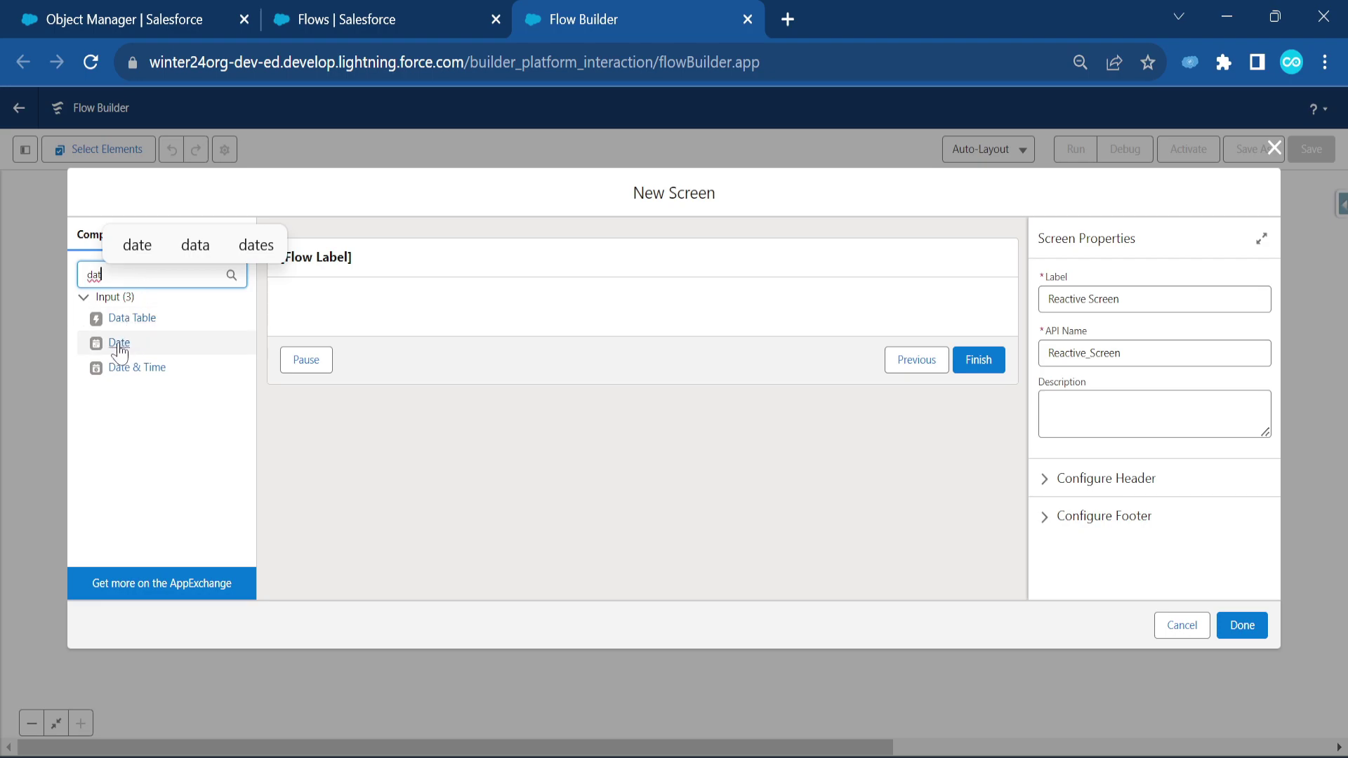
drag(119, 343, 288, 321)
click(1068, 299)
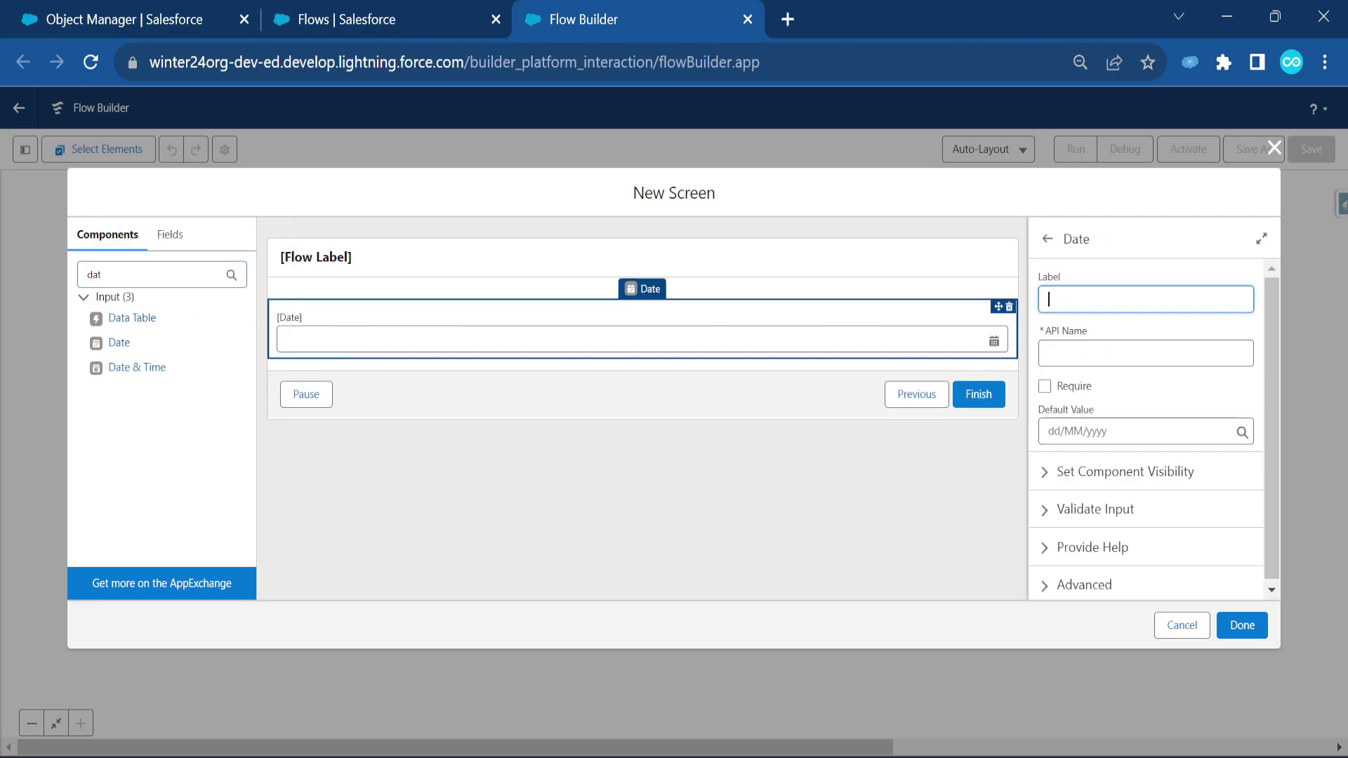
text(Start Date)
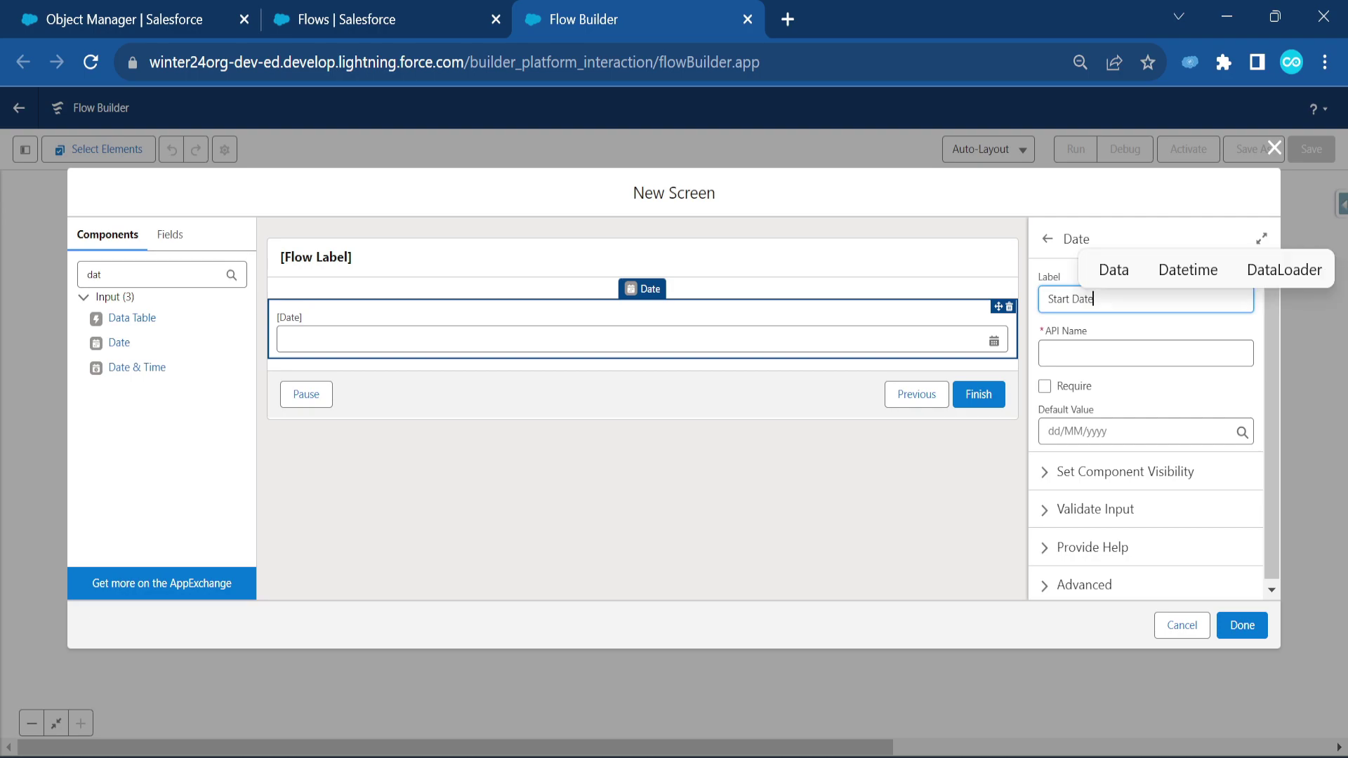
key(Tab)
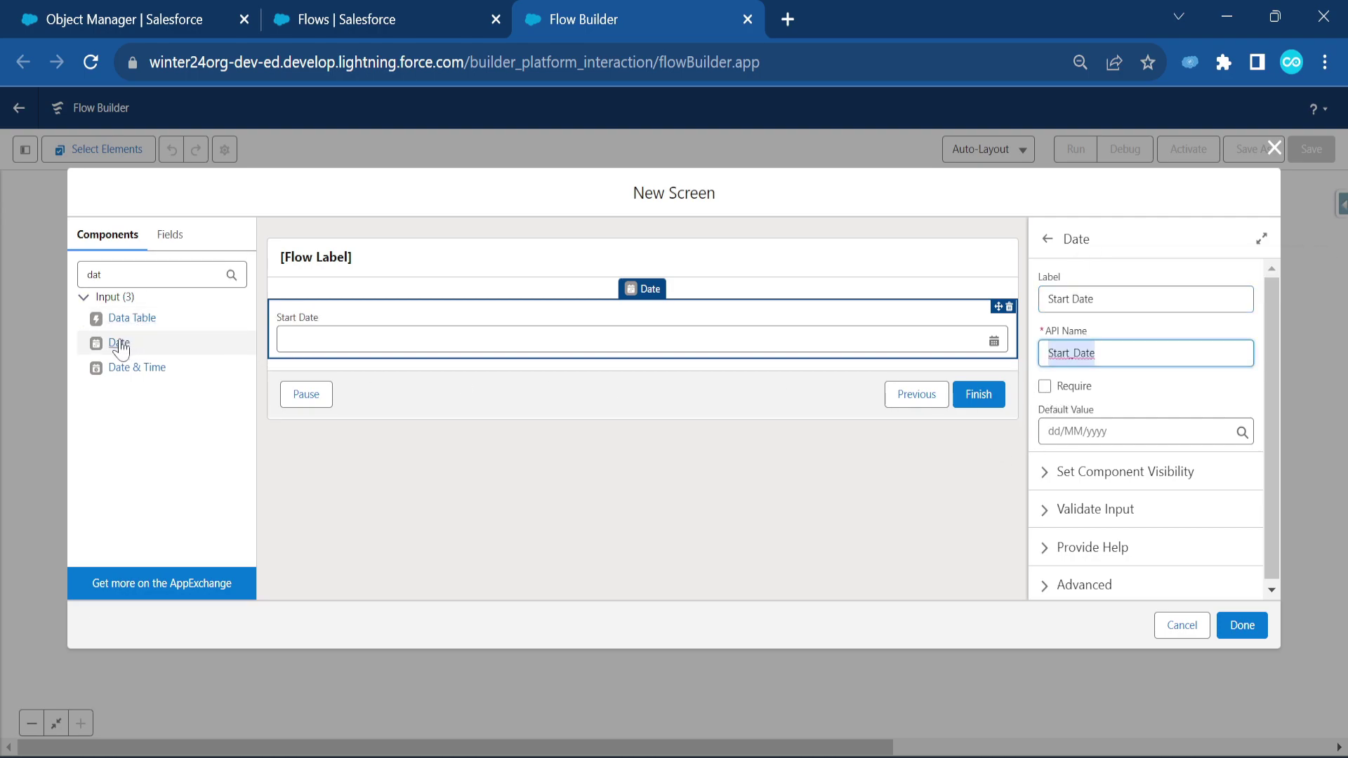
- Add a second Date component below Start Date, labelled "End Date" with the API name End_Date
drag(120, 342, 335, 366)
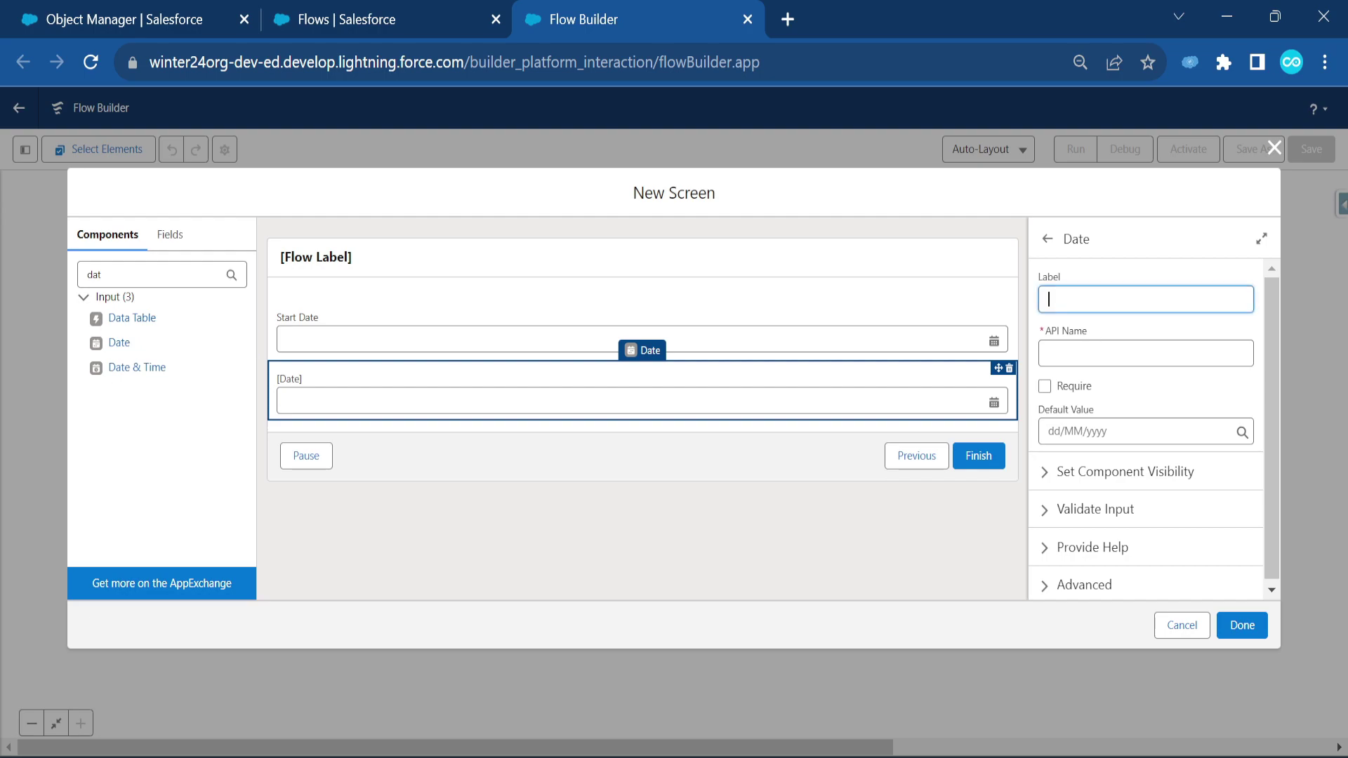
text(End)
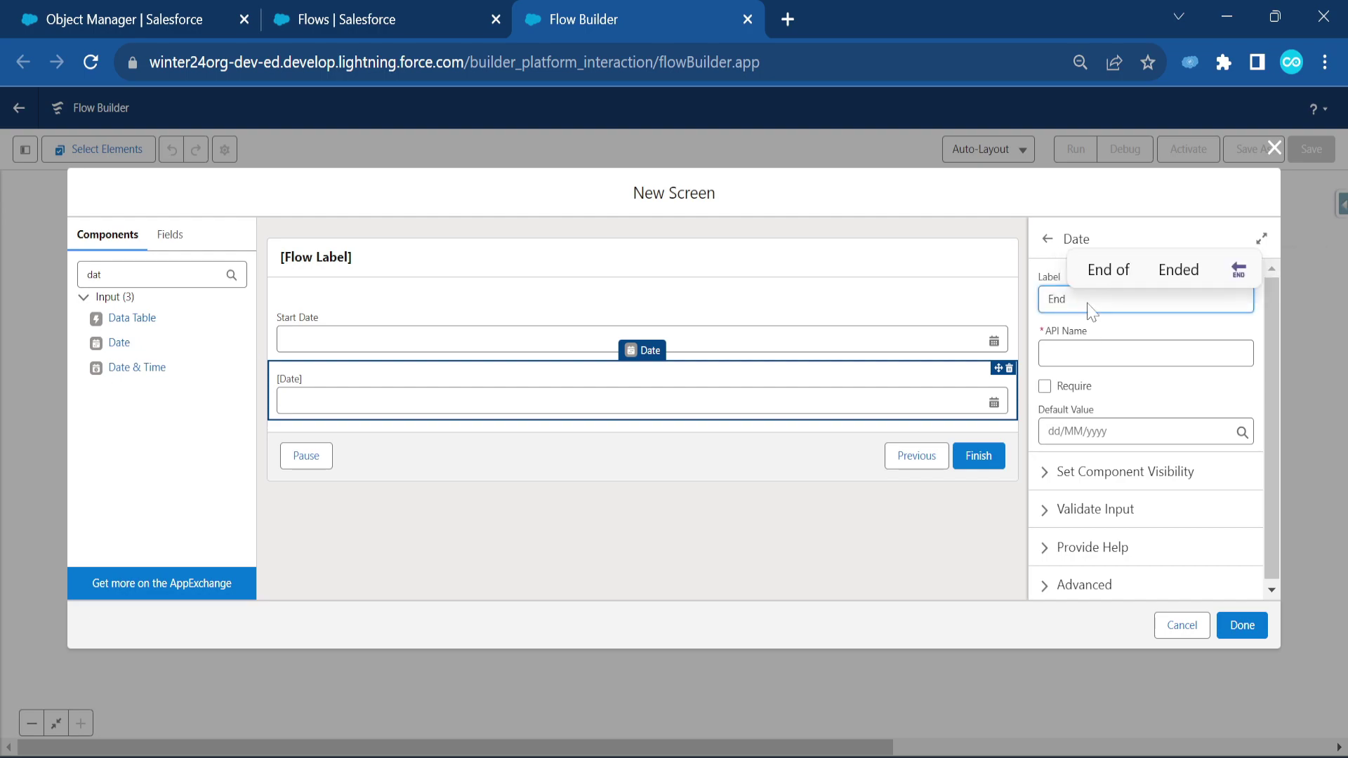
text( Date)
key(Tab)
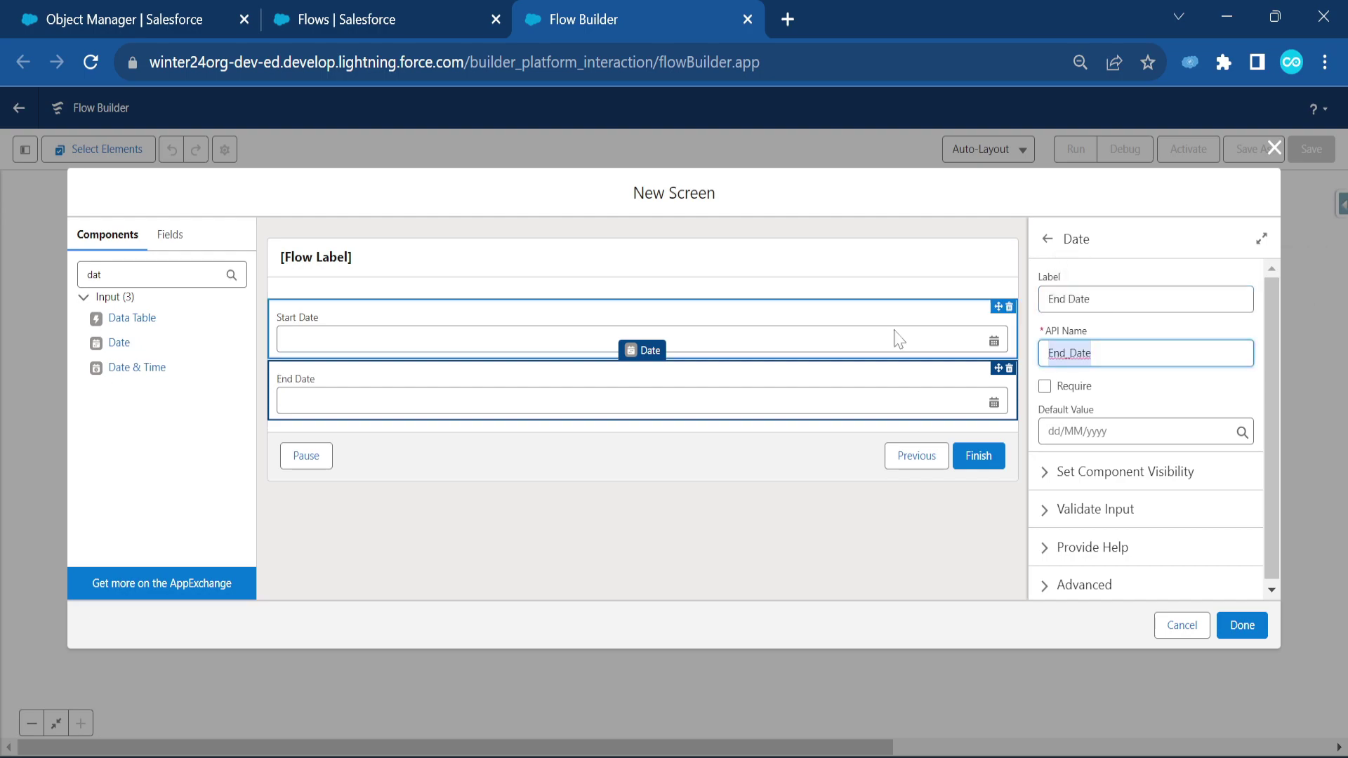
- Add a Text input labelled "No of Days" with the API name No_of_Days below End Date and finish the screen
double_click(94, 274)
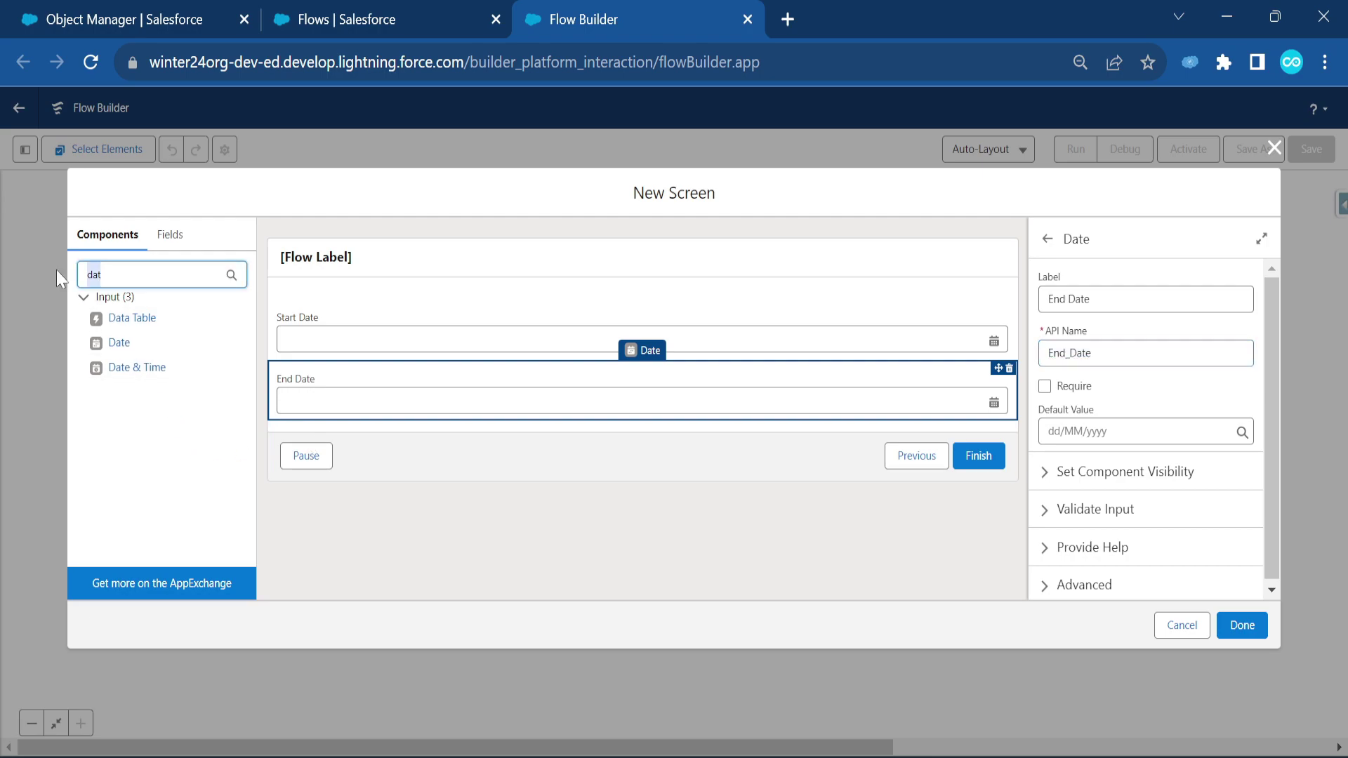
text(disp)
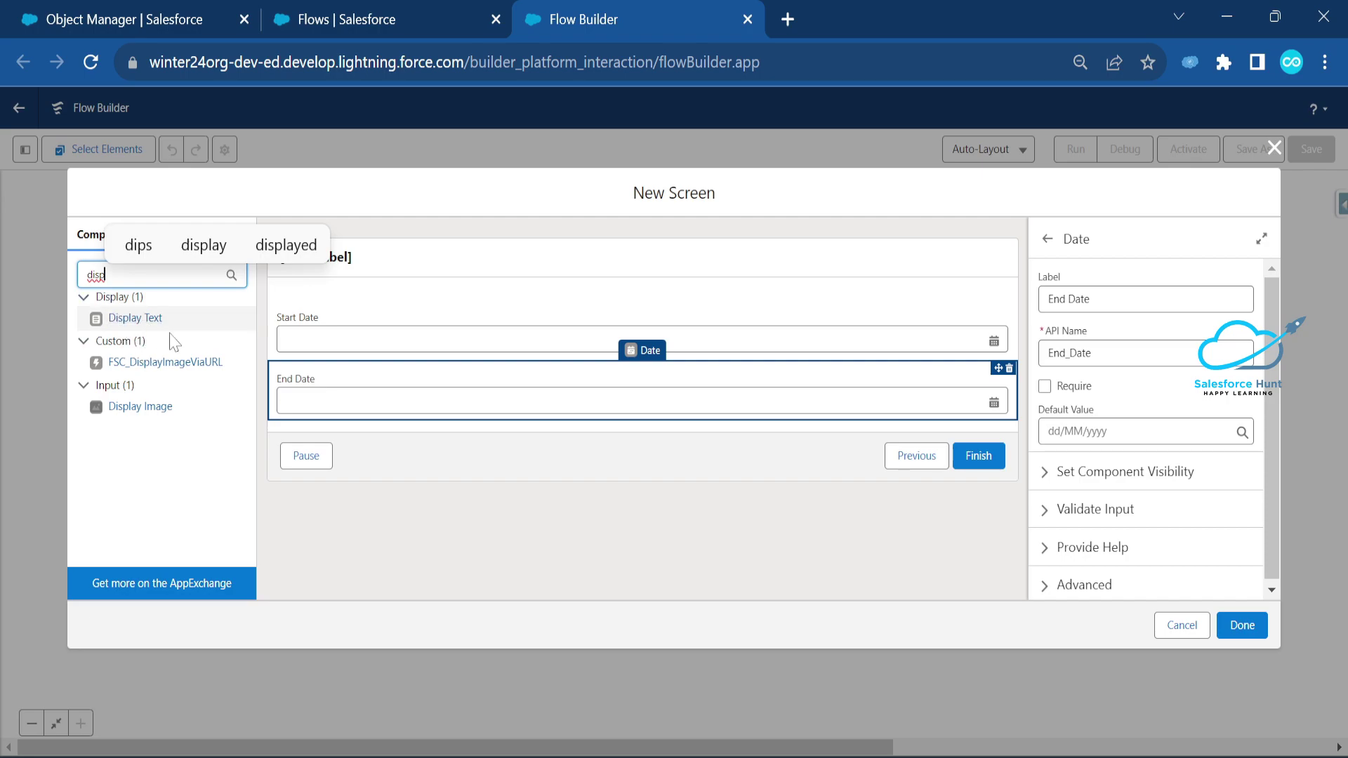
key(BackSpace)
key(BackSpace)
key(BackSpace)
key(BackSpace)
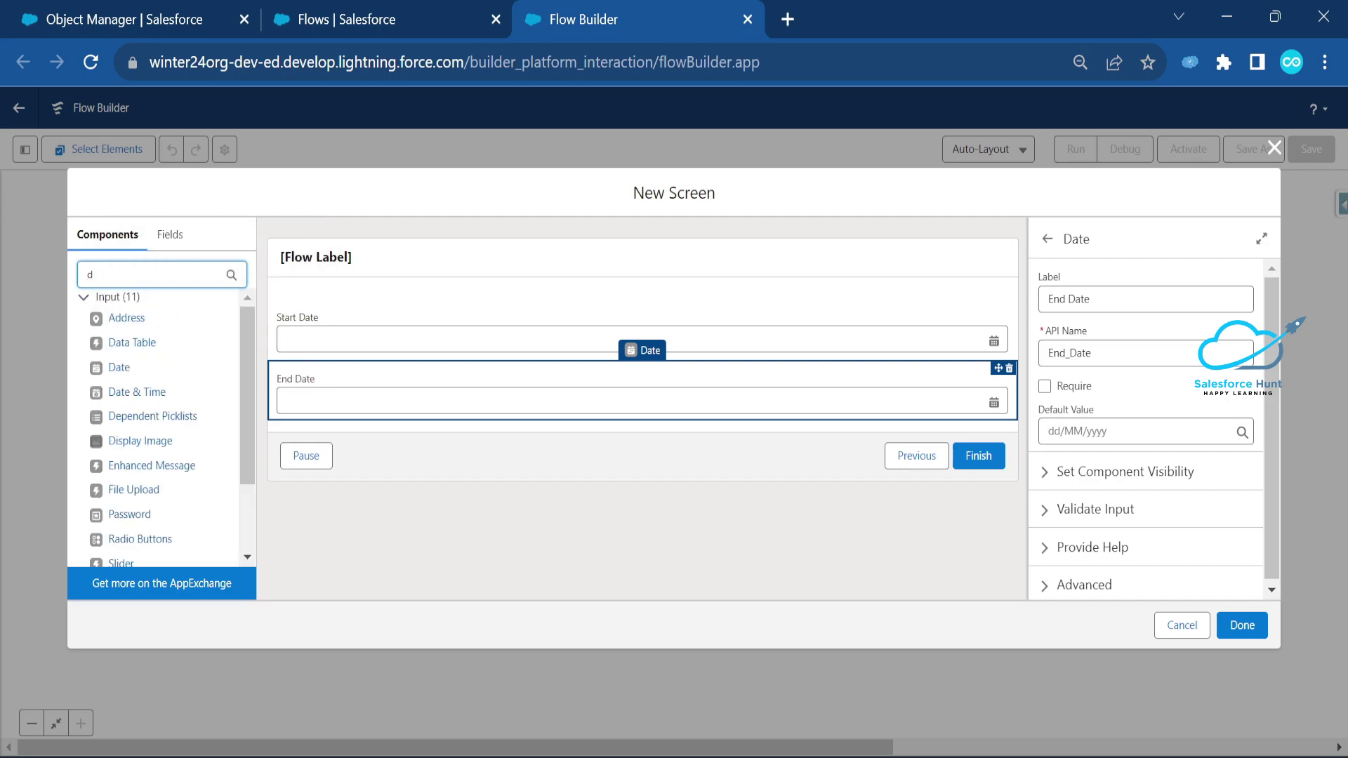
text(text)
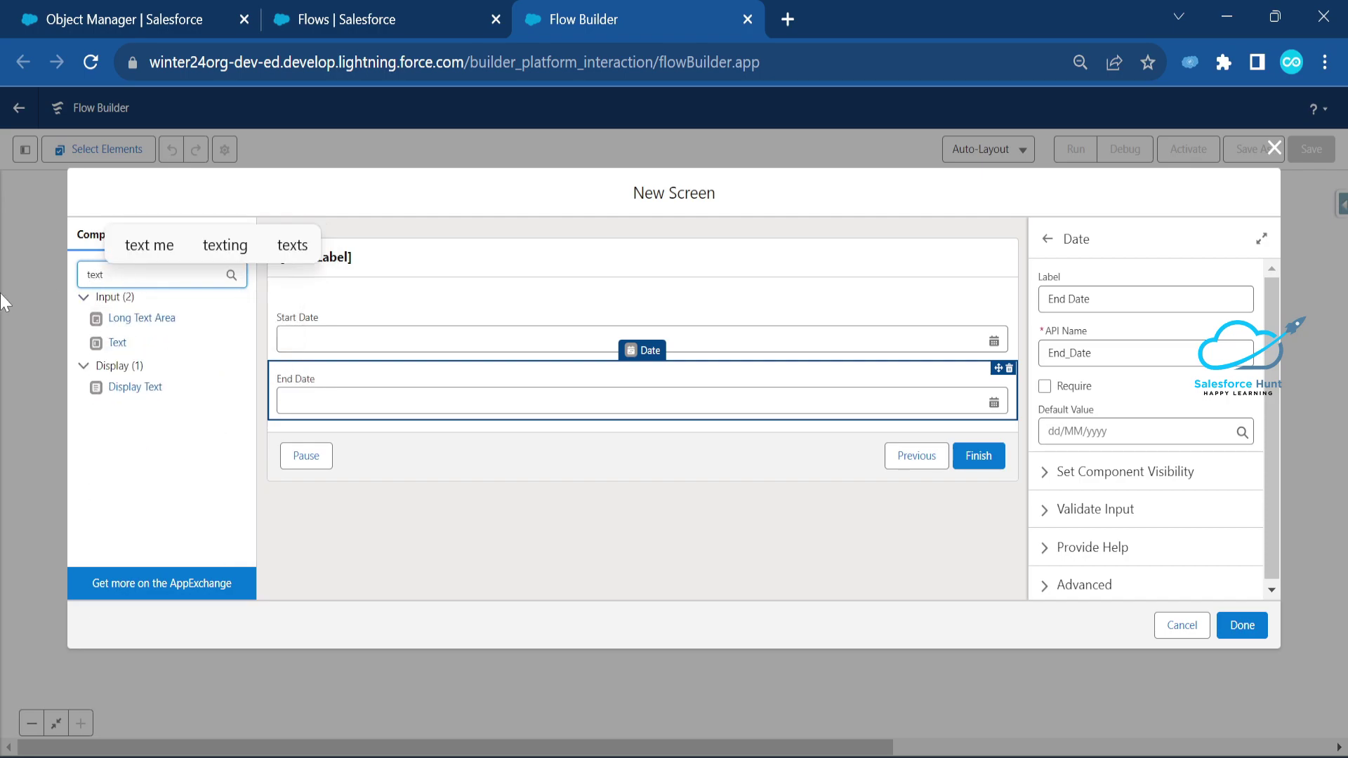
drag(115, 343, 302, 414)
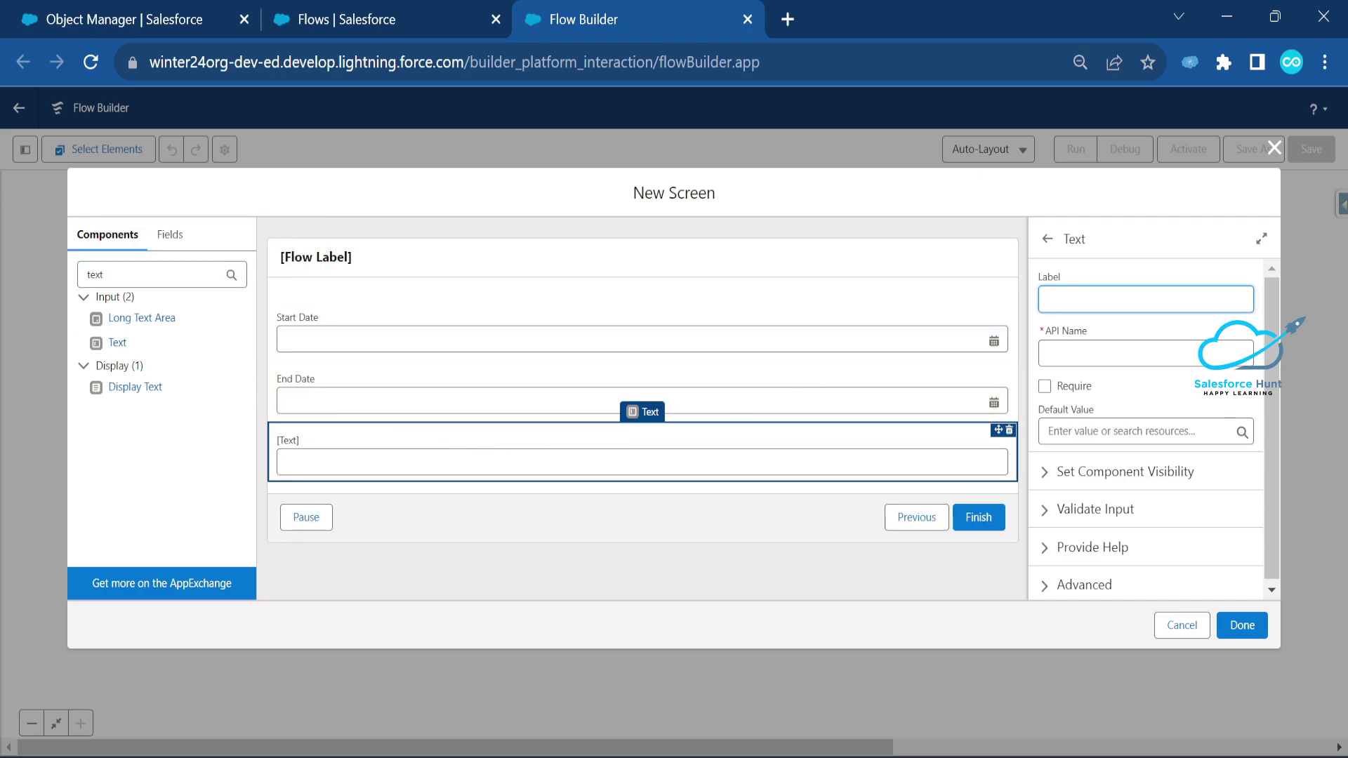
text(No)
text(of Days)
key(Tab)
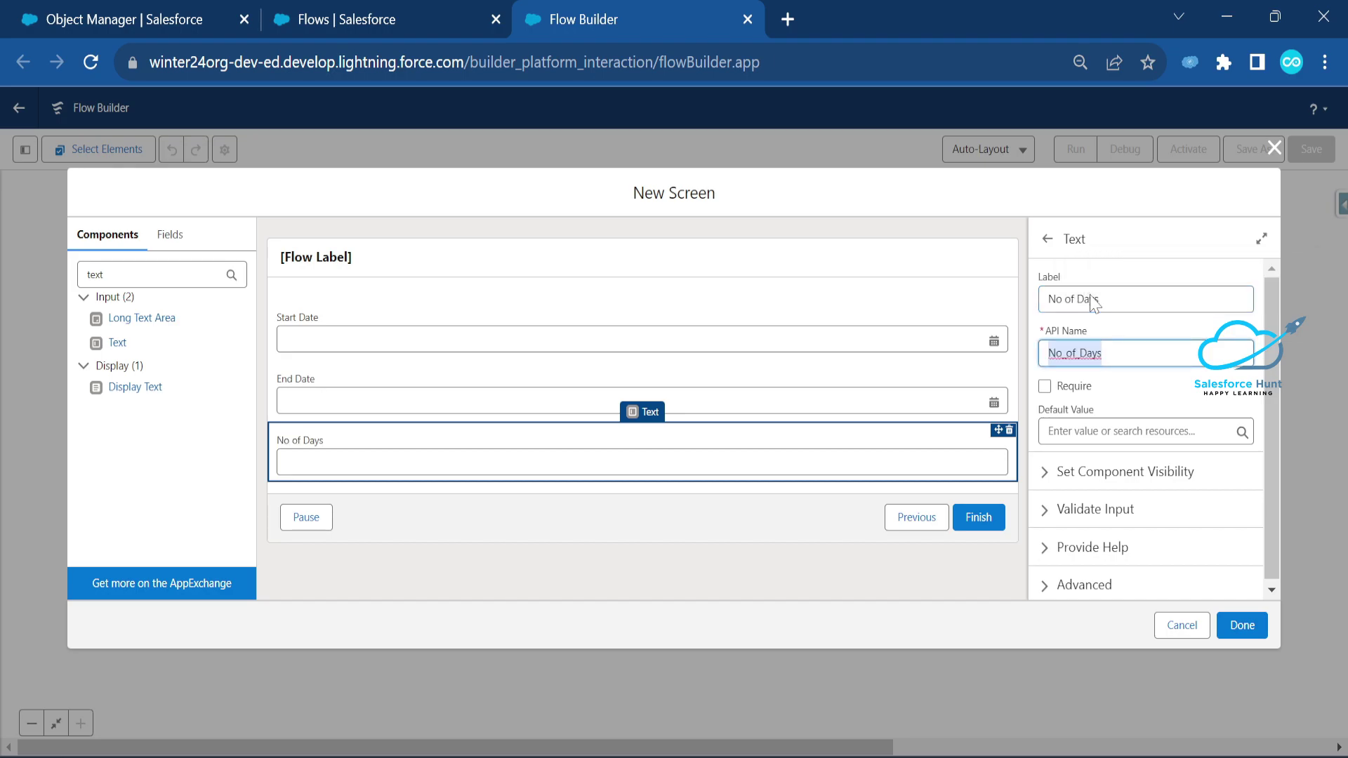
click(1253, 632)
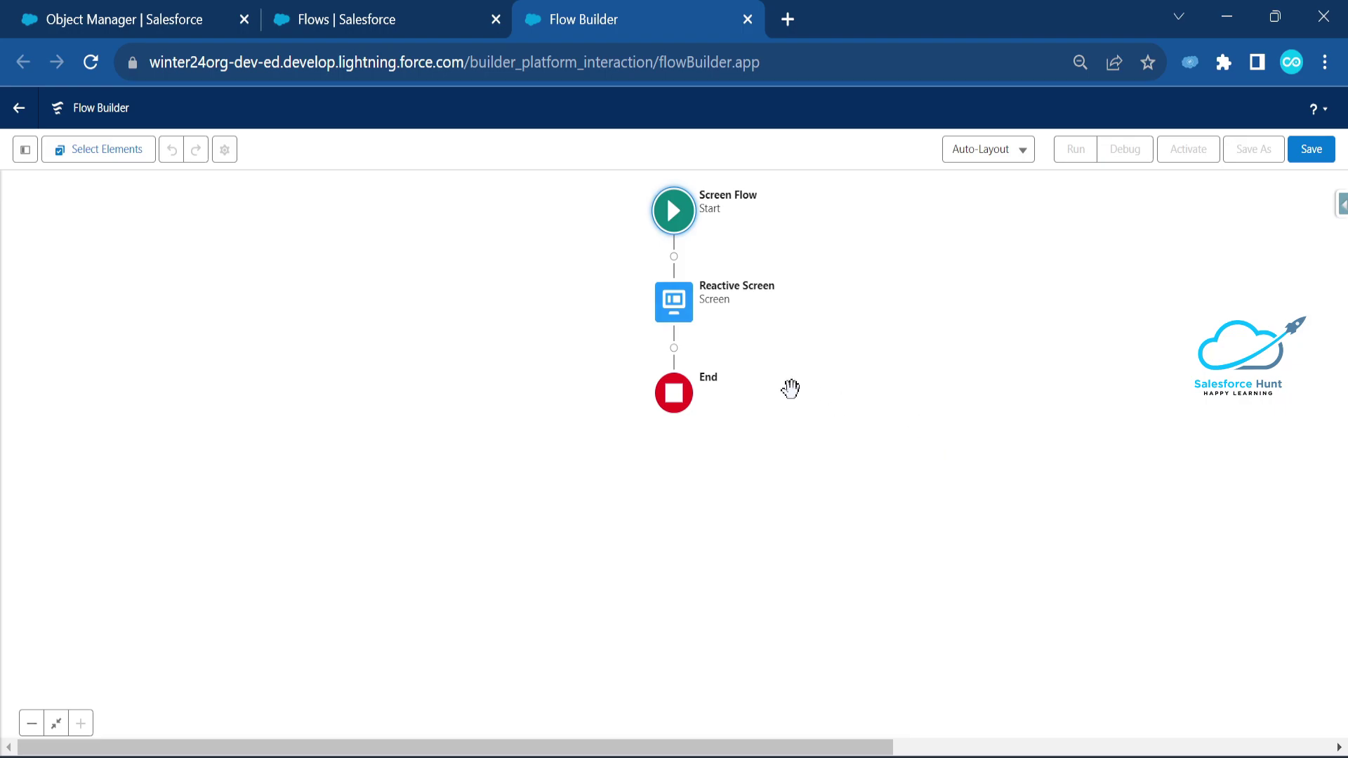
- Start a new flow resource and set its resource type to Formula
double_click(674, 301)
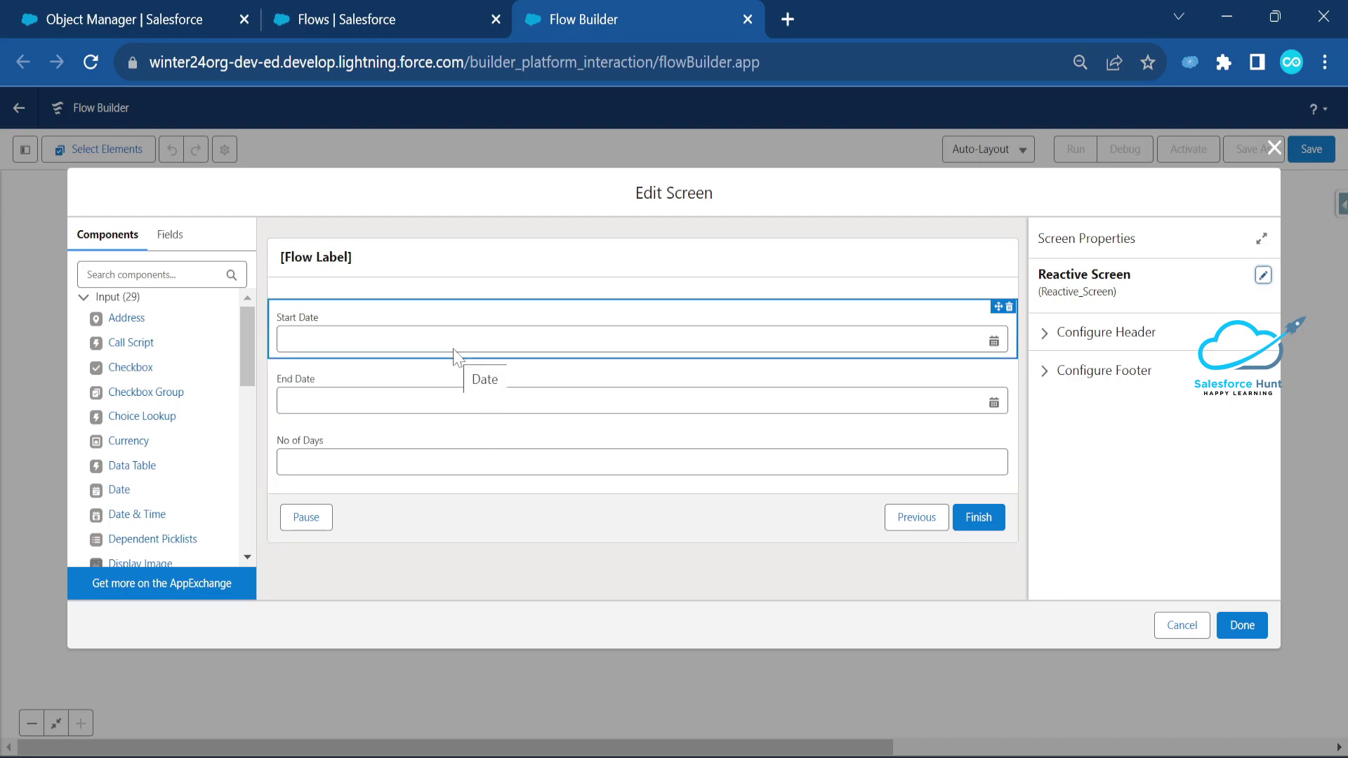
click(1275, 147)
click(25, 150)
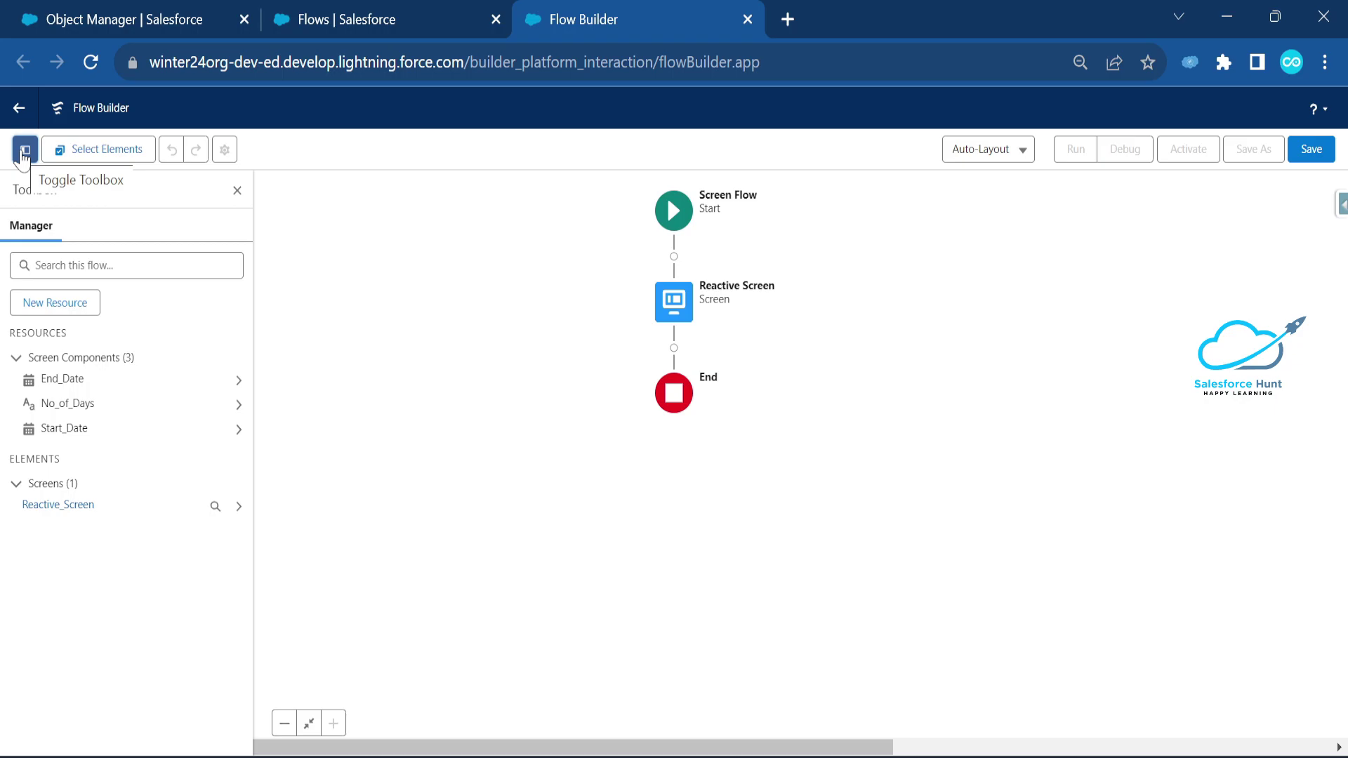
click(77, 306)
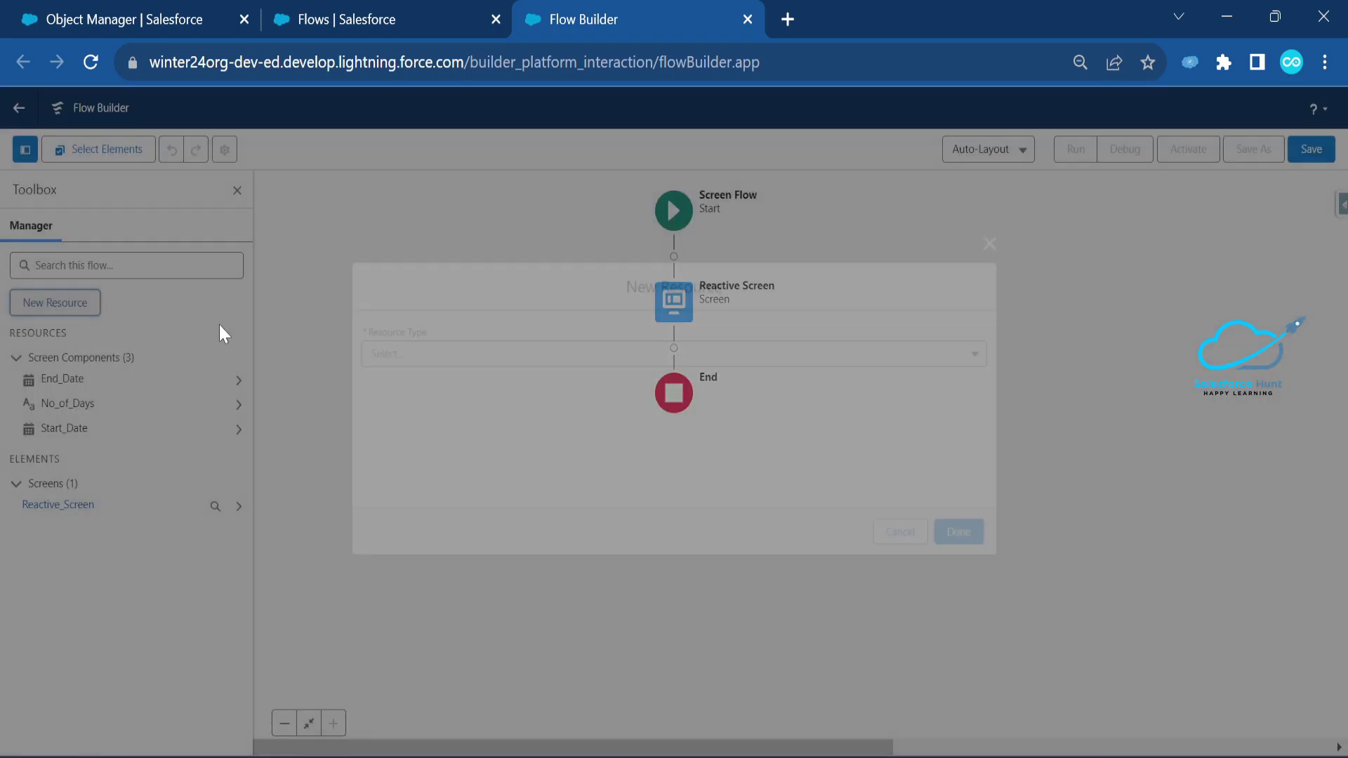
click(721, 366)
click(443, 388)
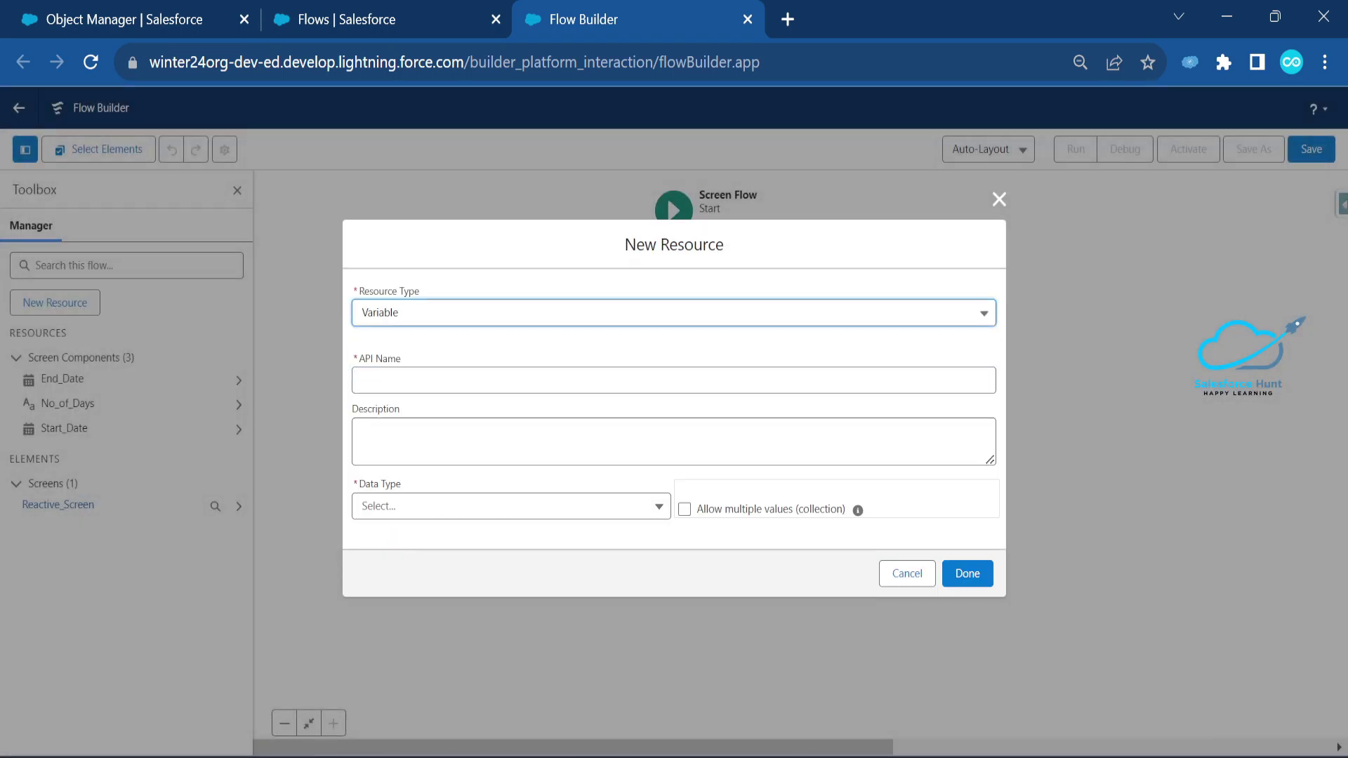
click(419, 314)
click(421, 429)
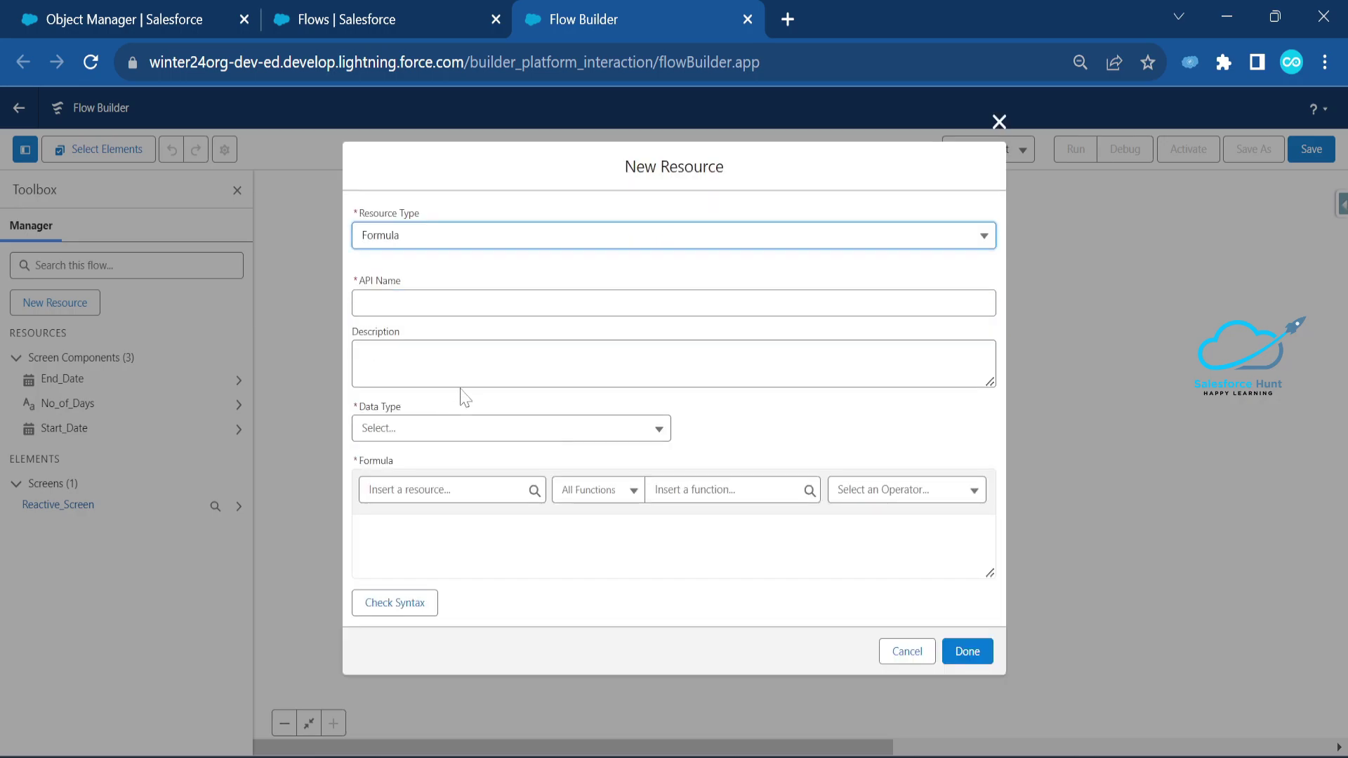
- Give the formula resource the API name noOfDays, the data type Number and 0 decimal places
click(414, 305)
text(n)
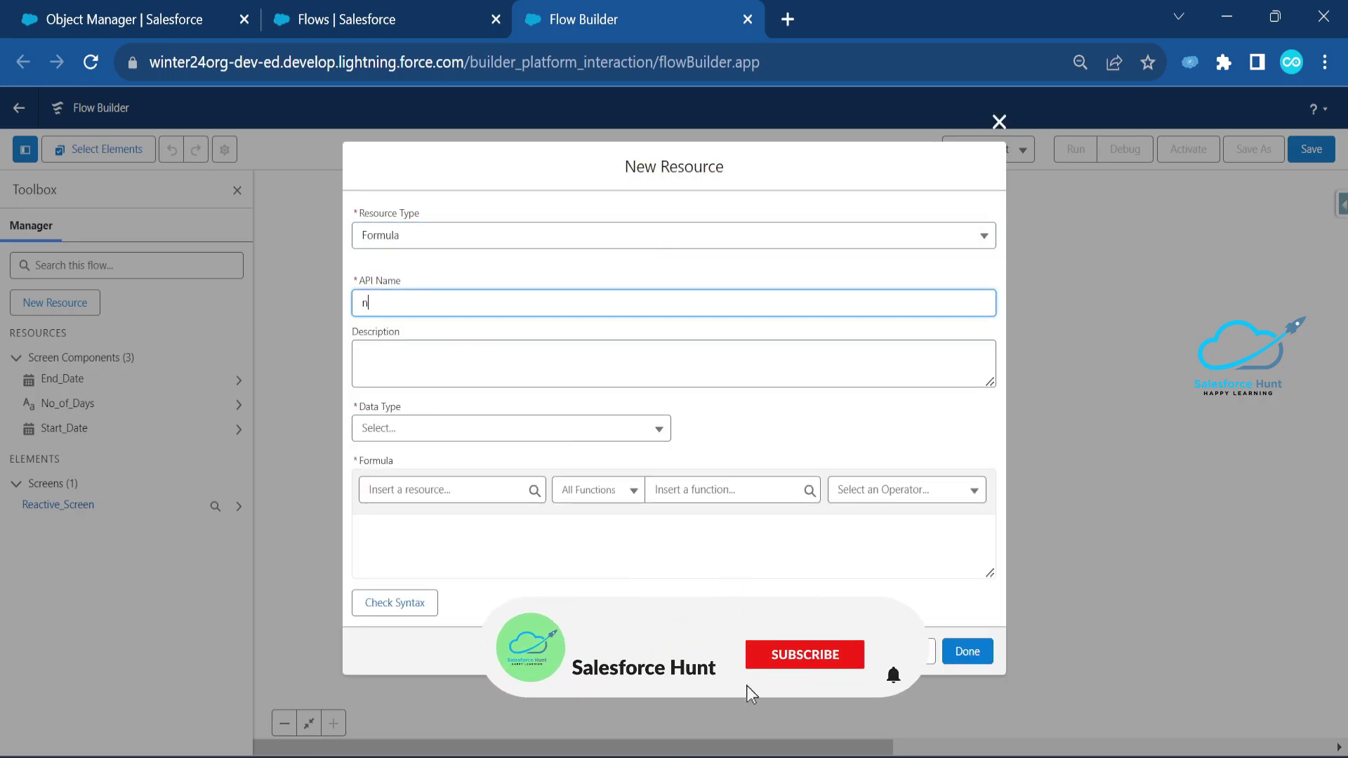
text(oOf)
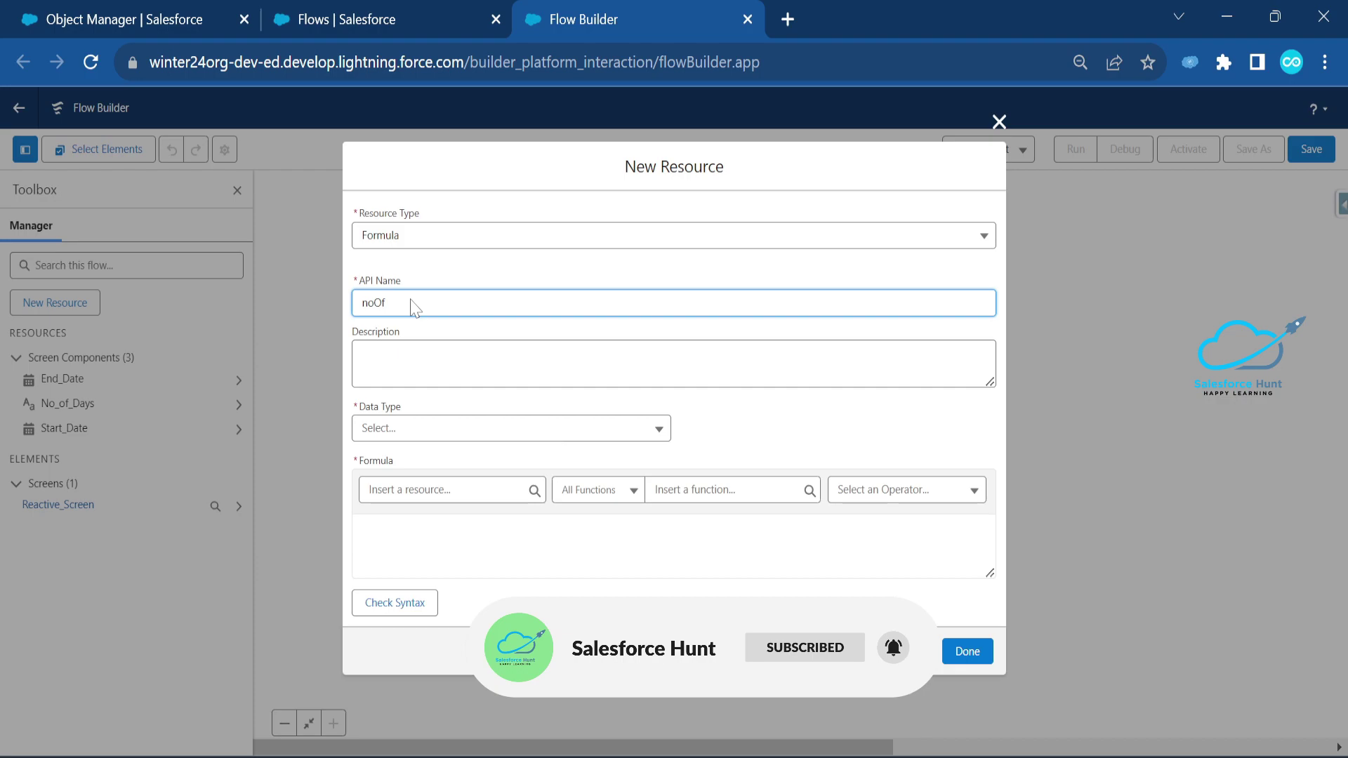
text(Days)
key(Tab)
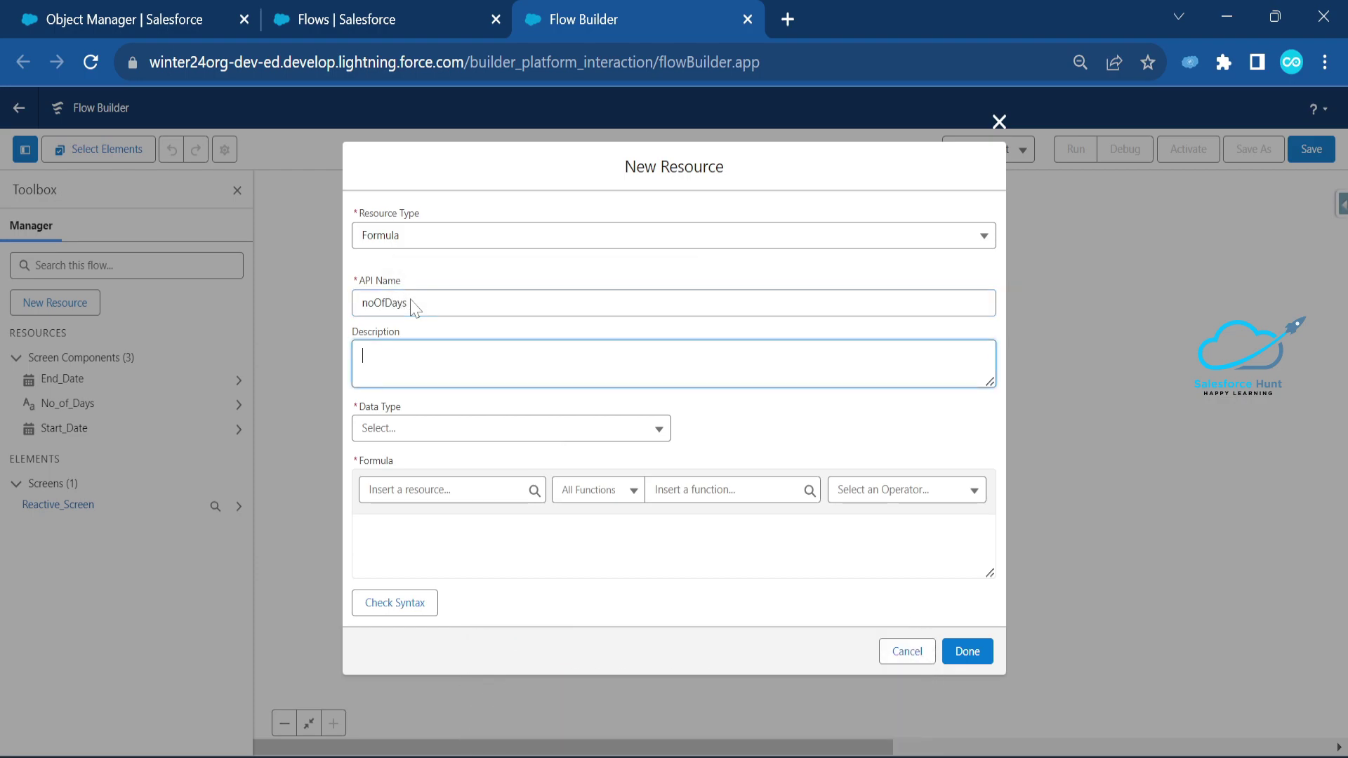
click(418, 437)
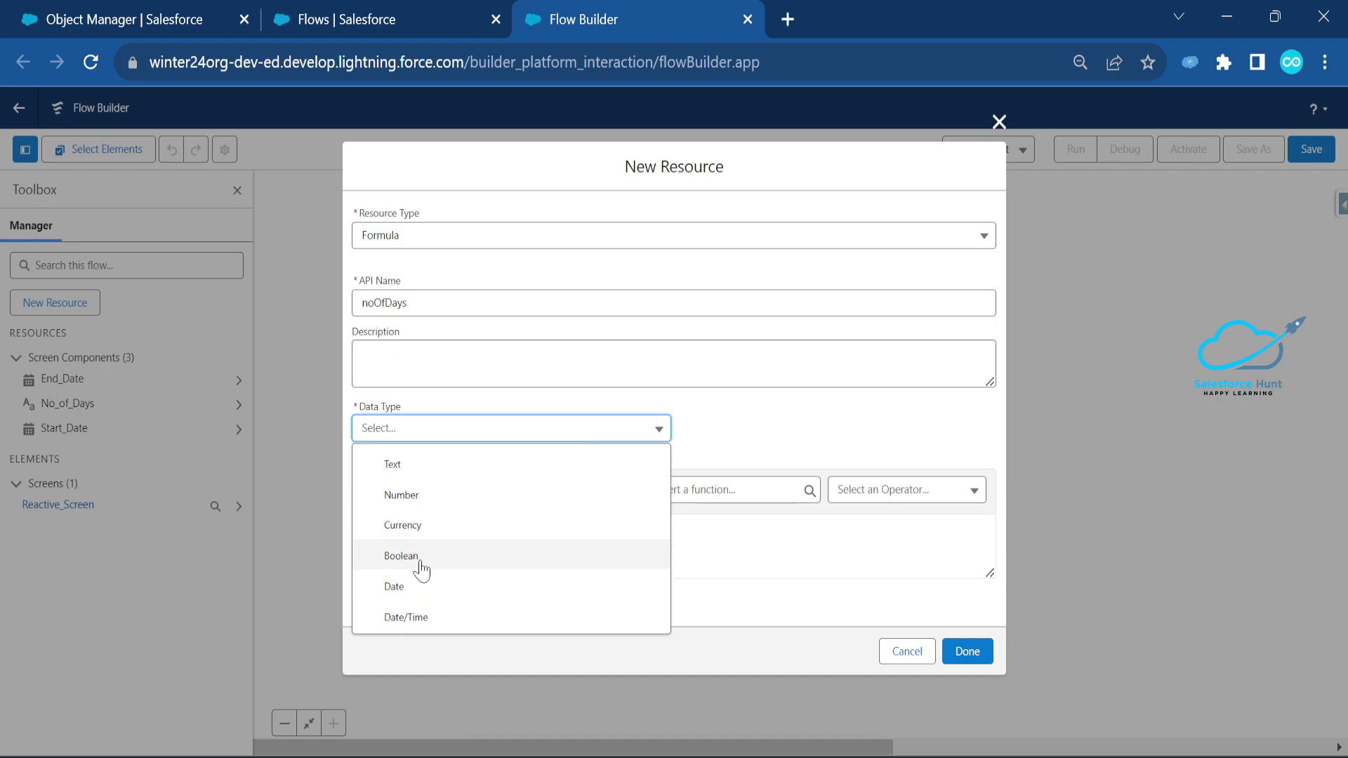
click(425, 497)
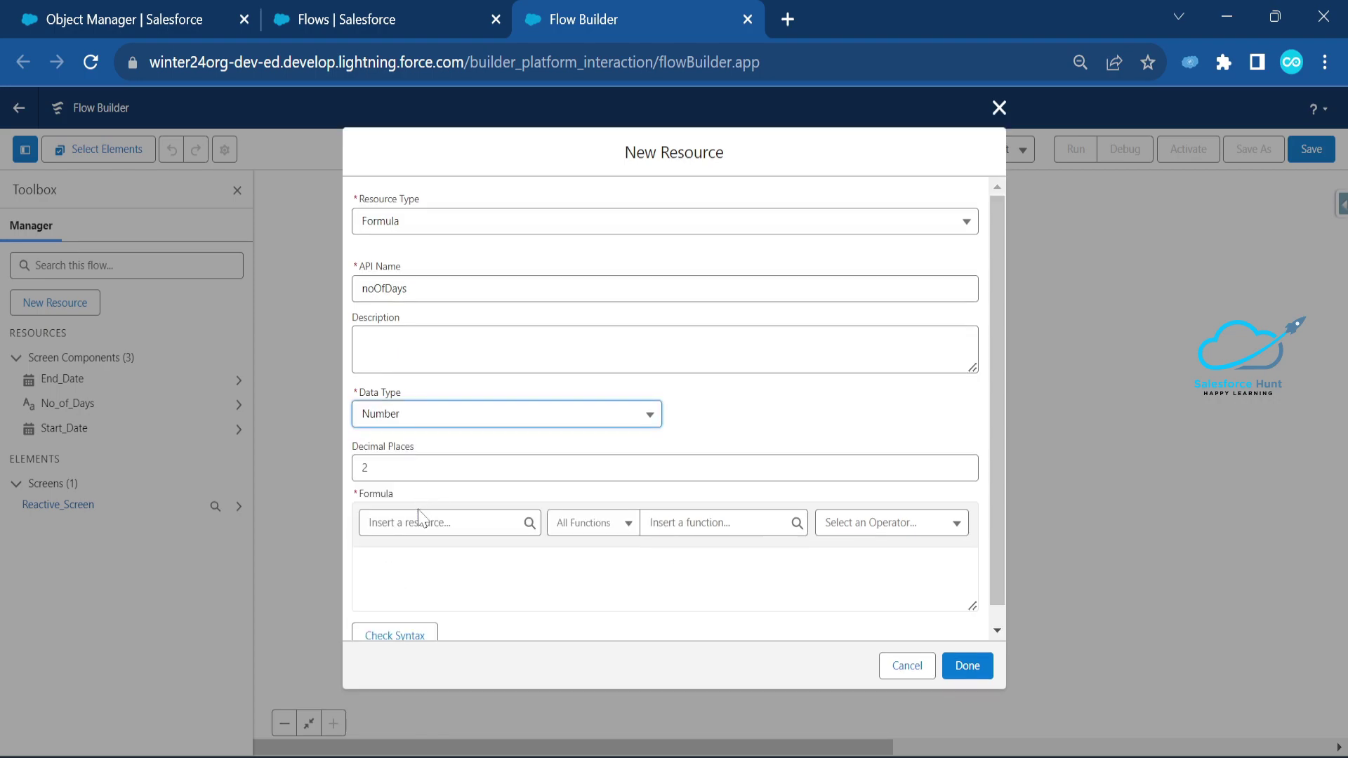
key(Tab)
key(BackSpace)
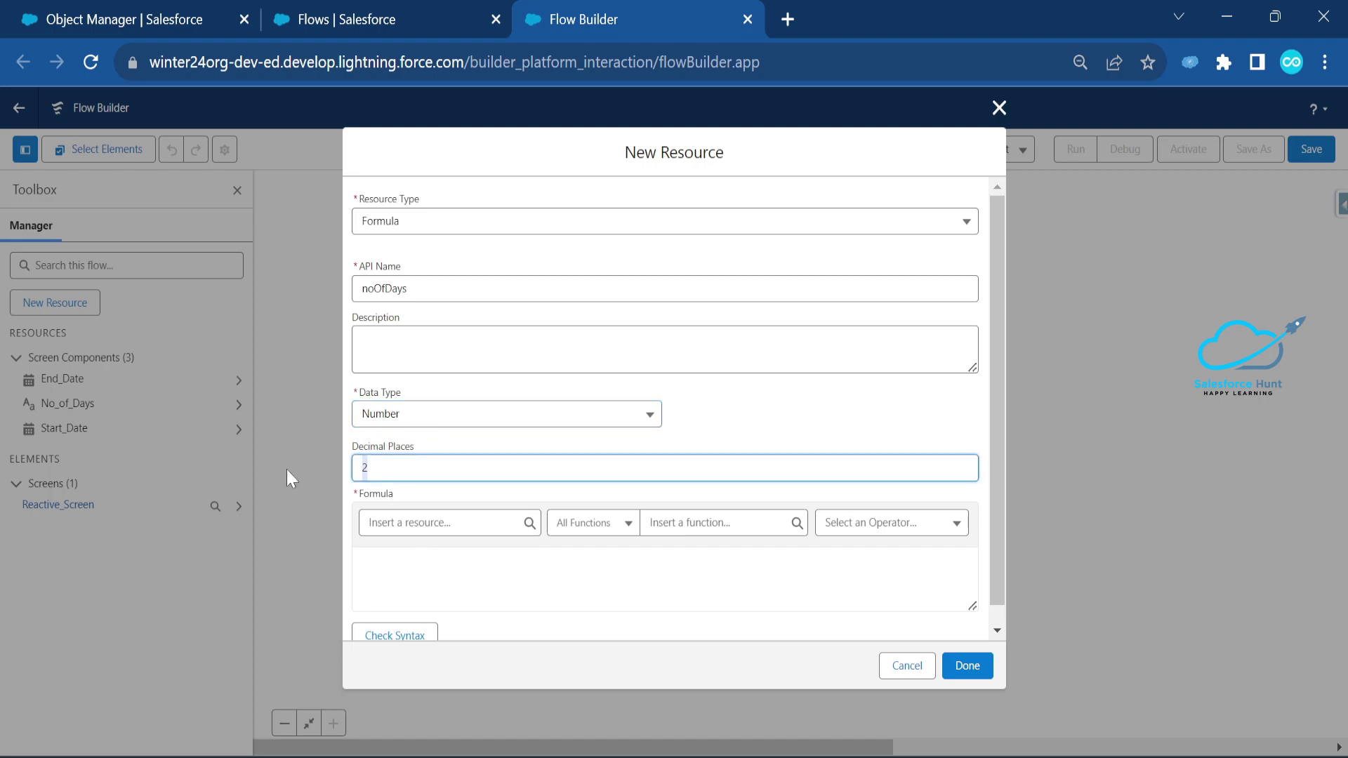
text(0)
click(394, 569)
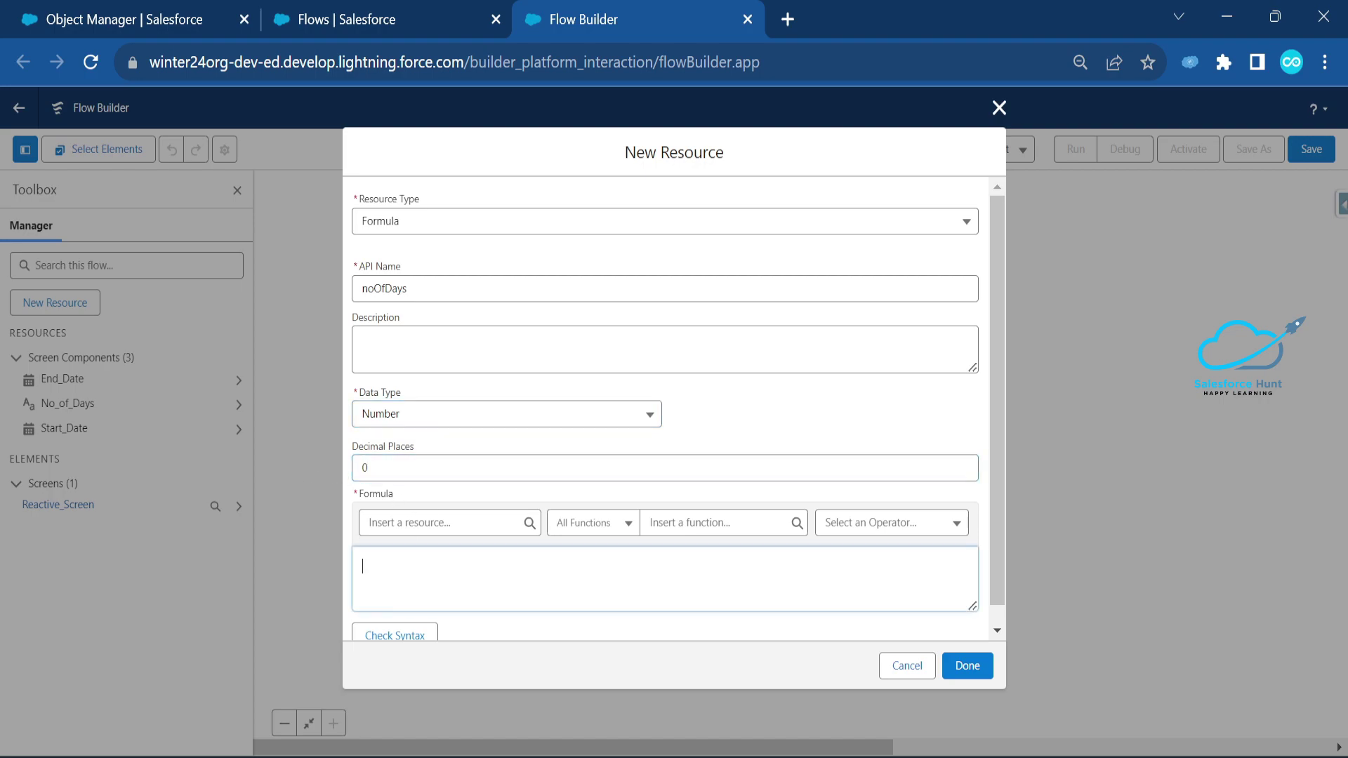
click(421, 522)
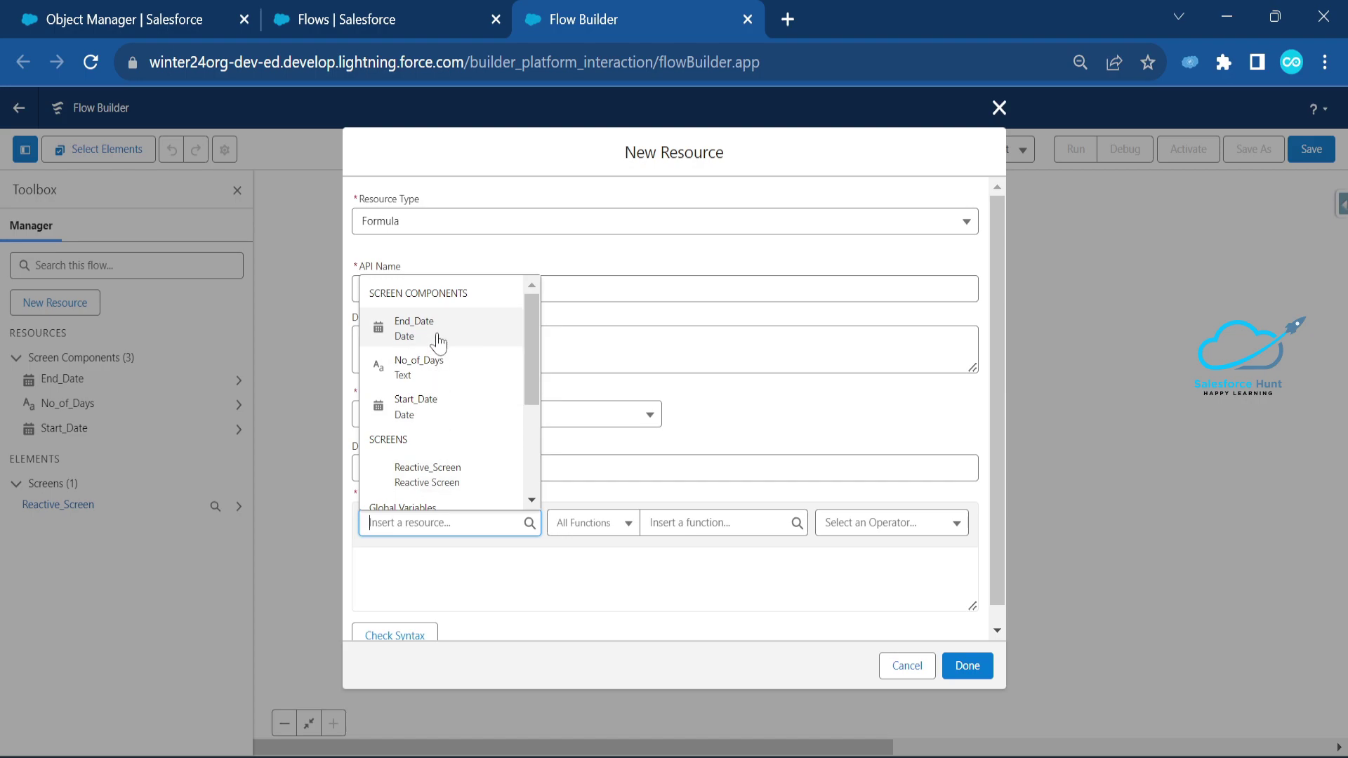
click(445, 401)
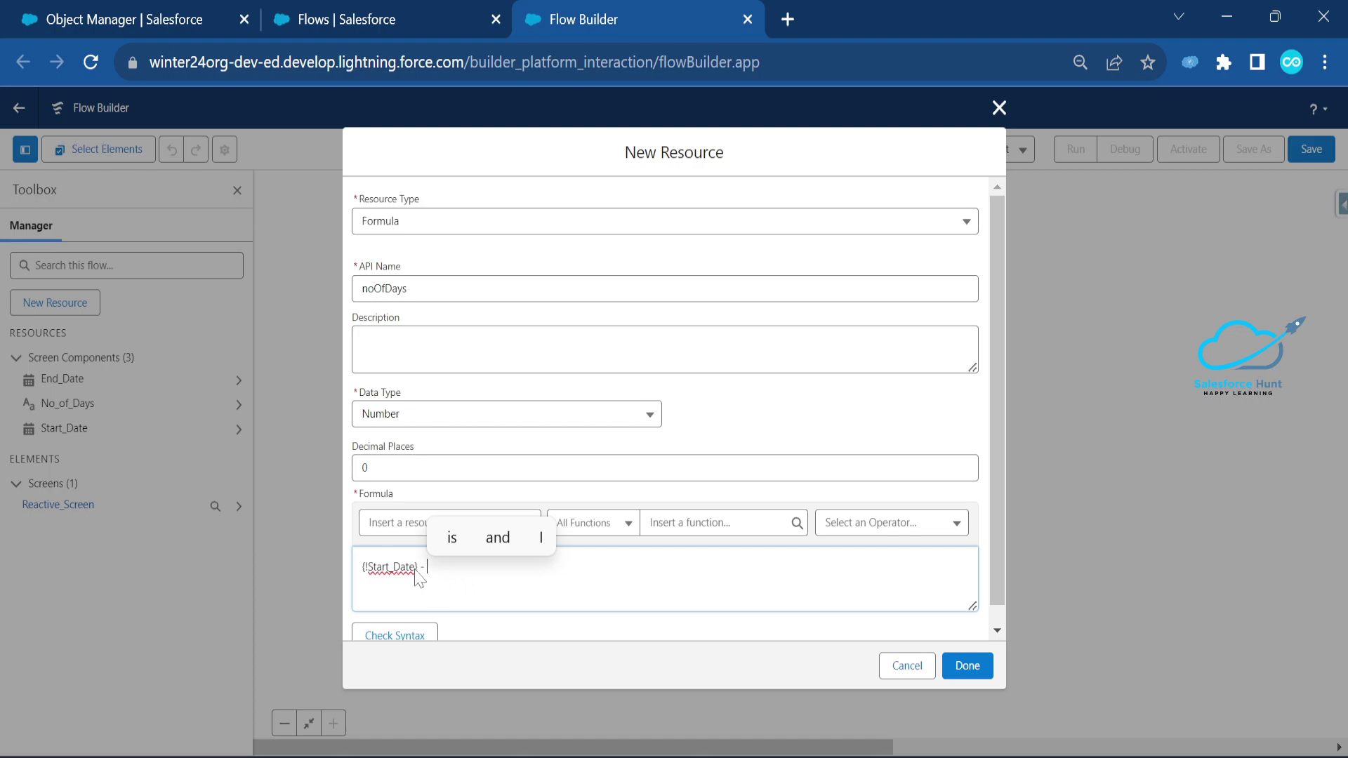
triple_click(389, 566)
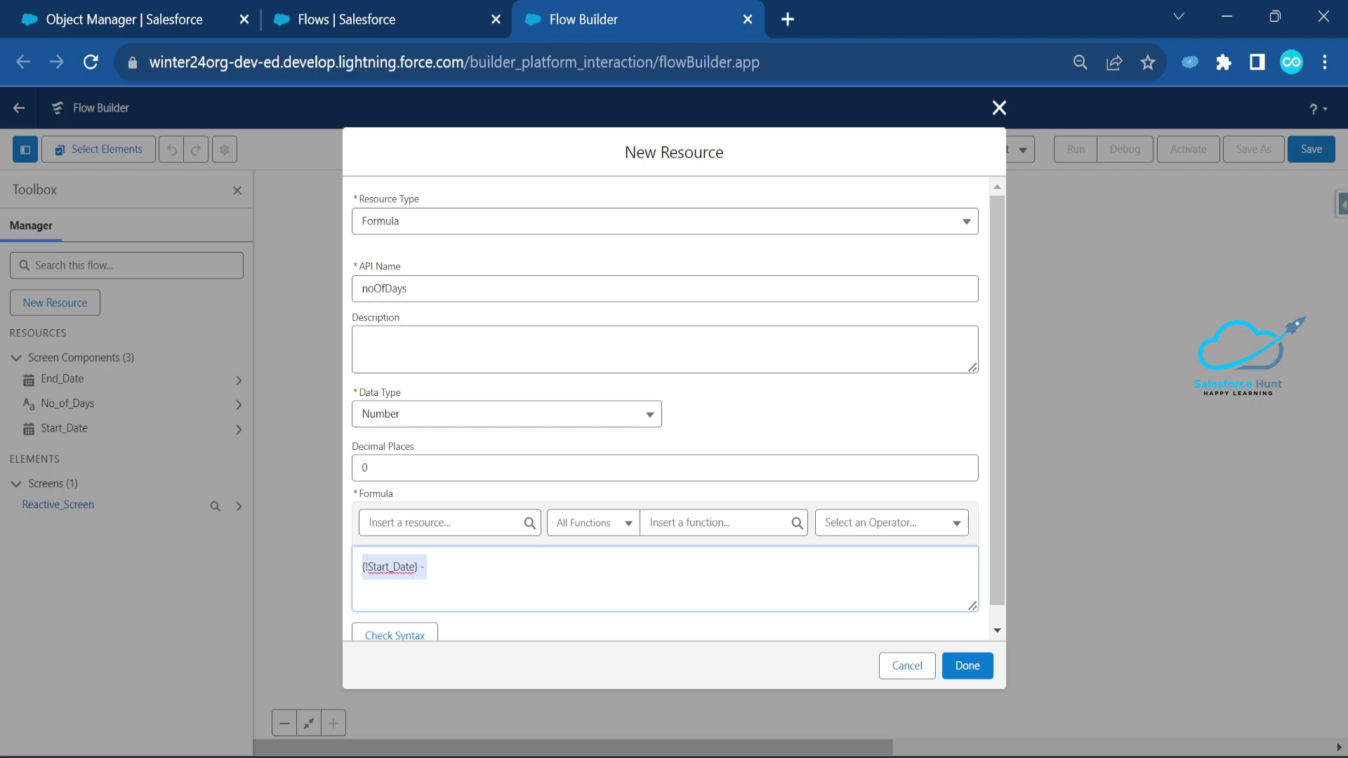
key(BackSpace)
- Enter the formula {!End_Date} - {!Start_Date}, check its syntax and finish the resource
click(449, 523)
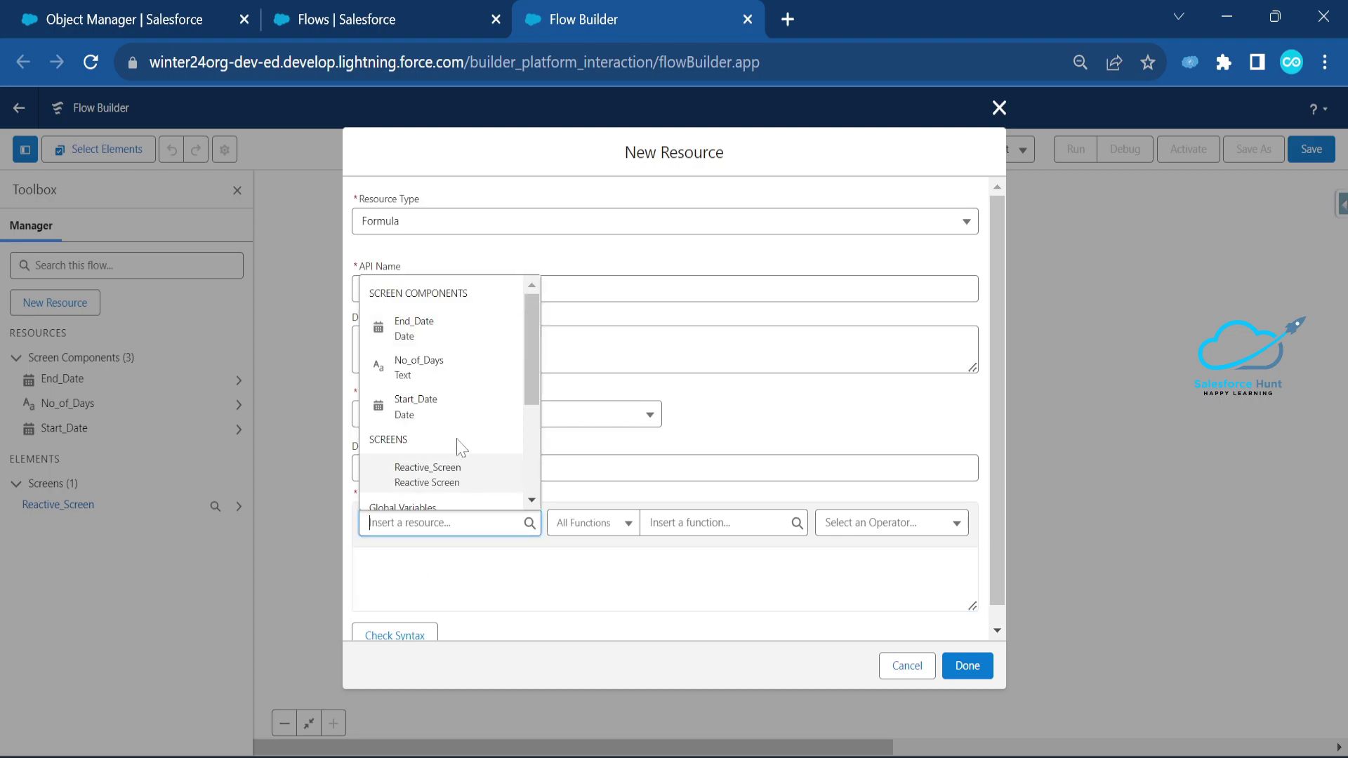
click(430, 335)
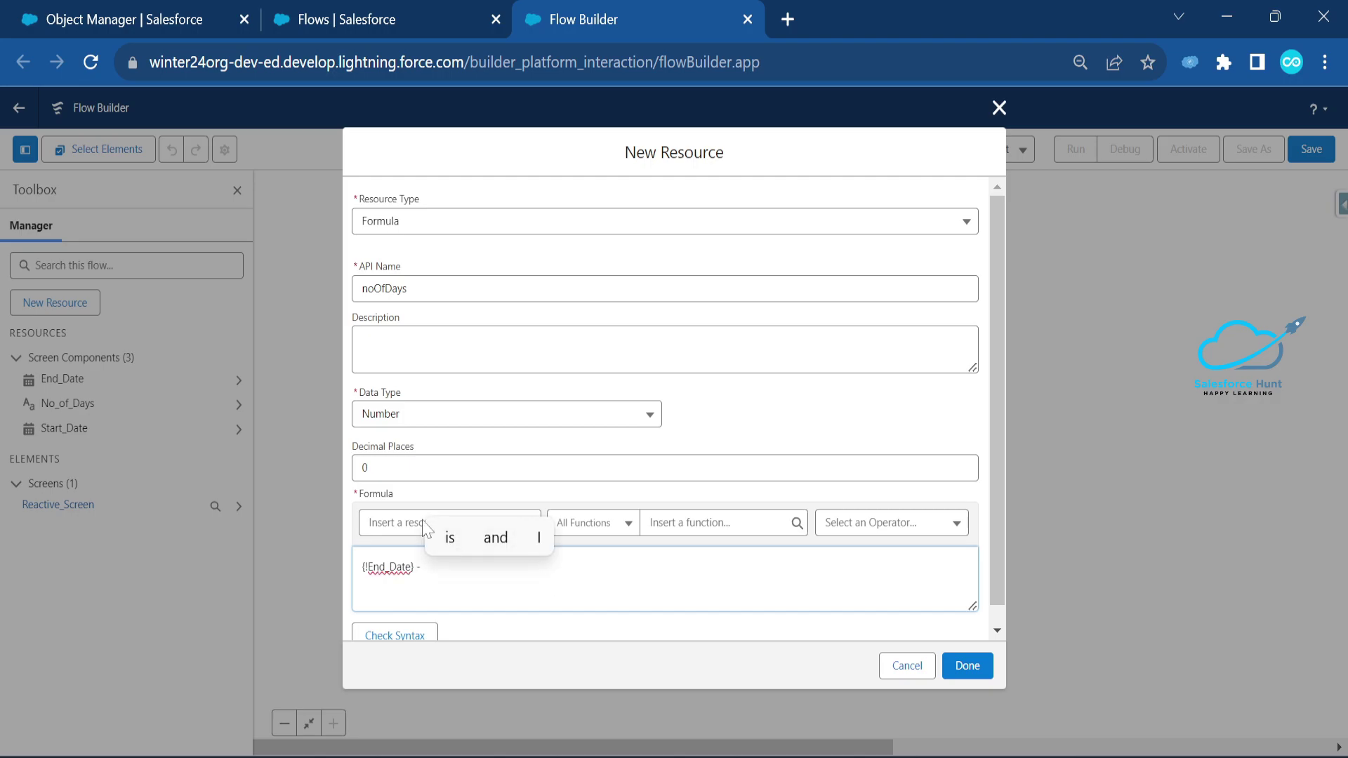
click(428, 525)
click(421, 406)
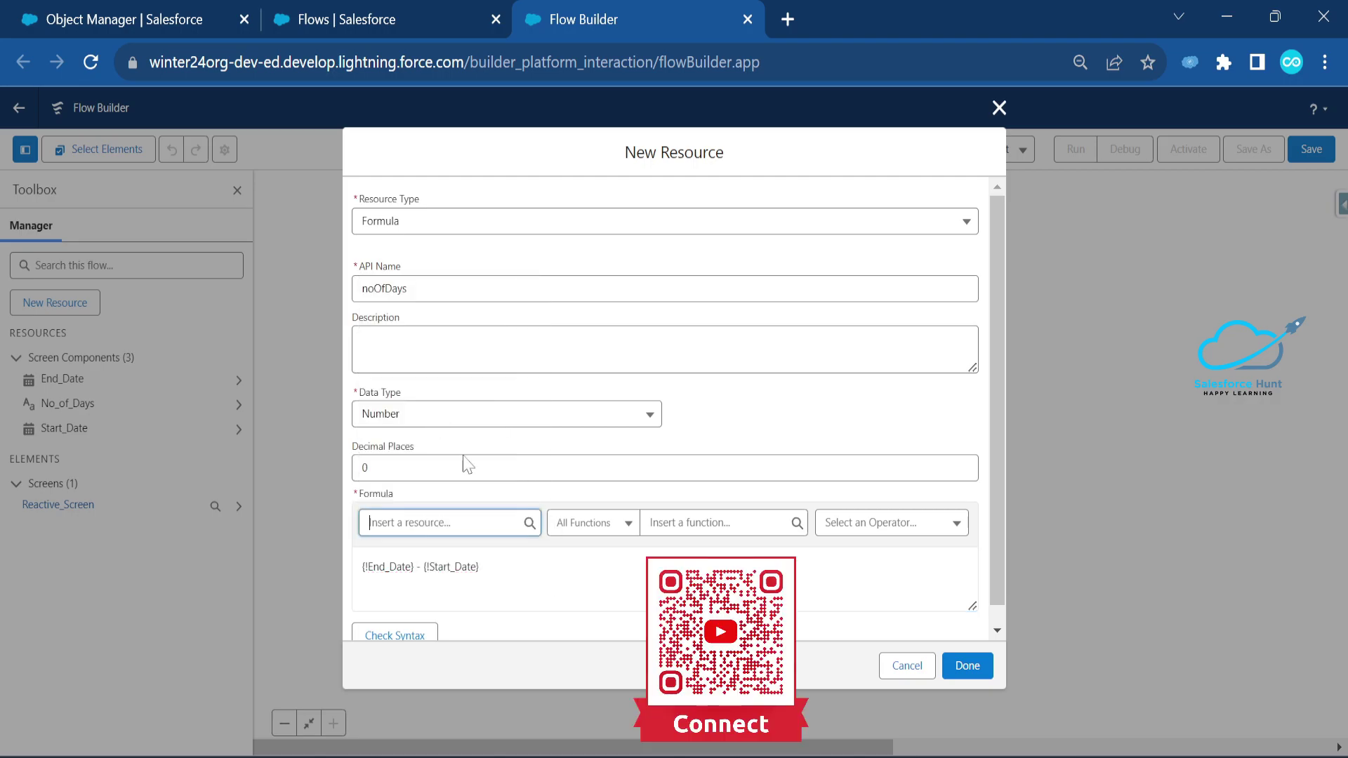
scroll(427, 618, down, 1)
click(425, 618)
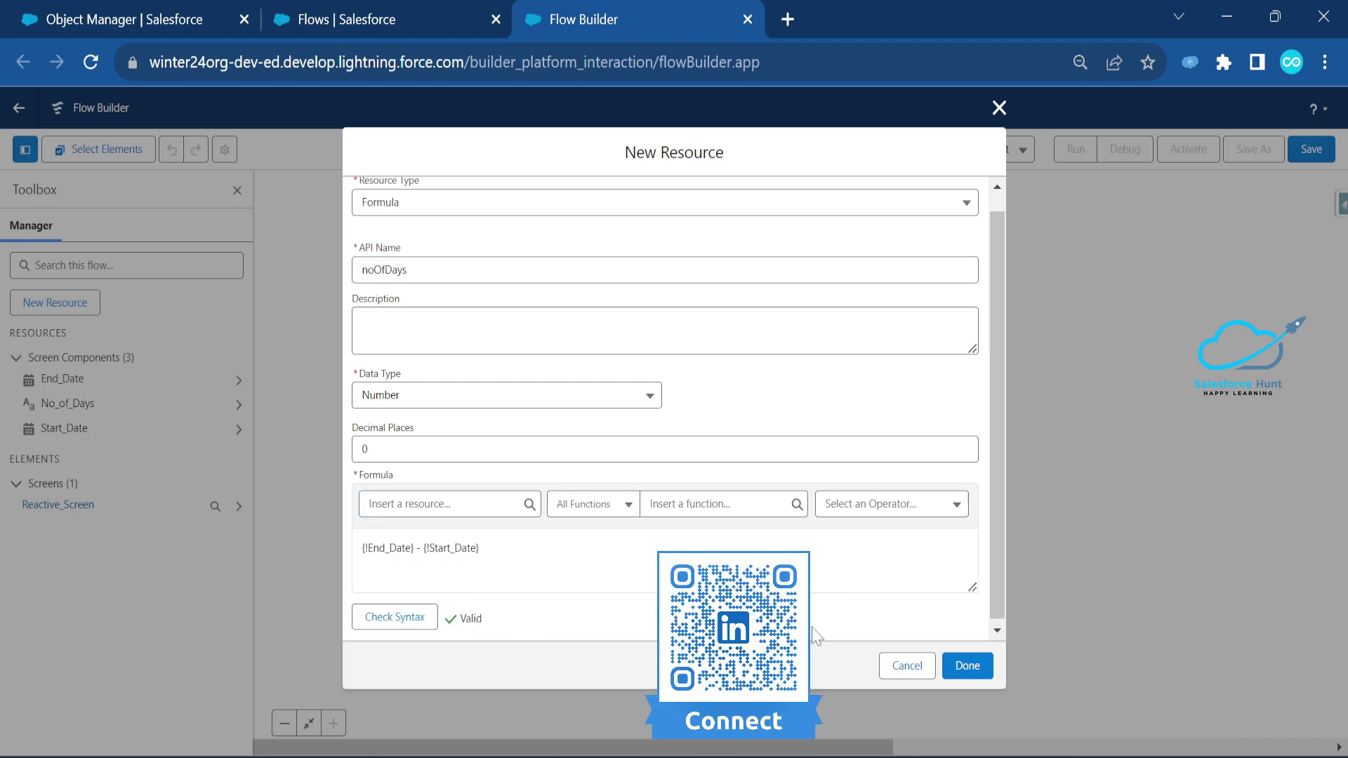
click(964, 667)
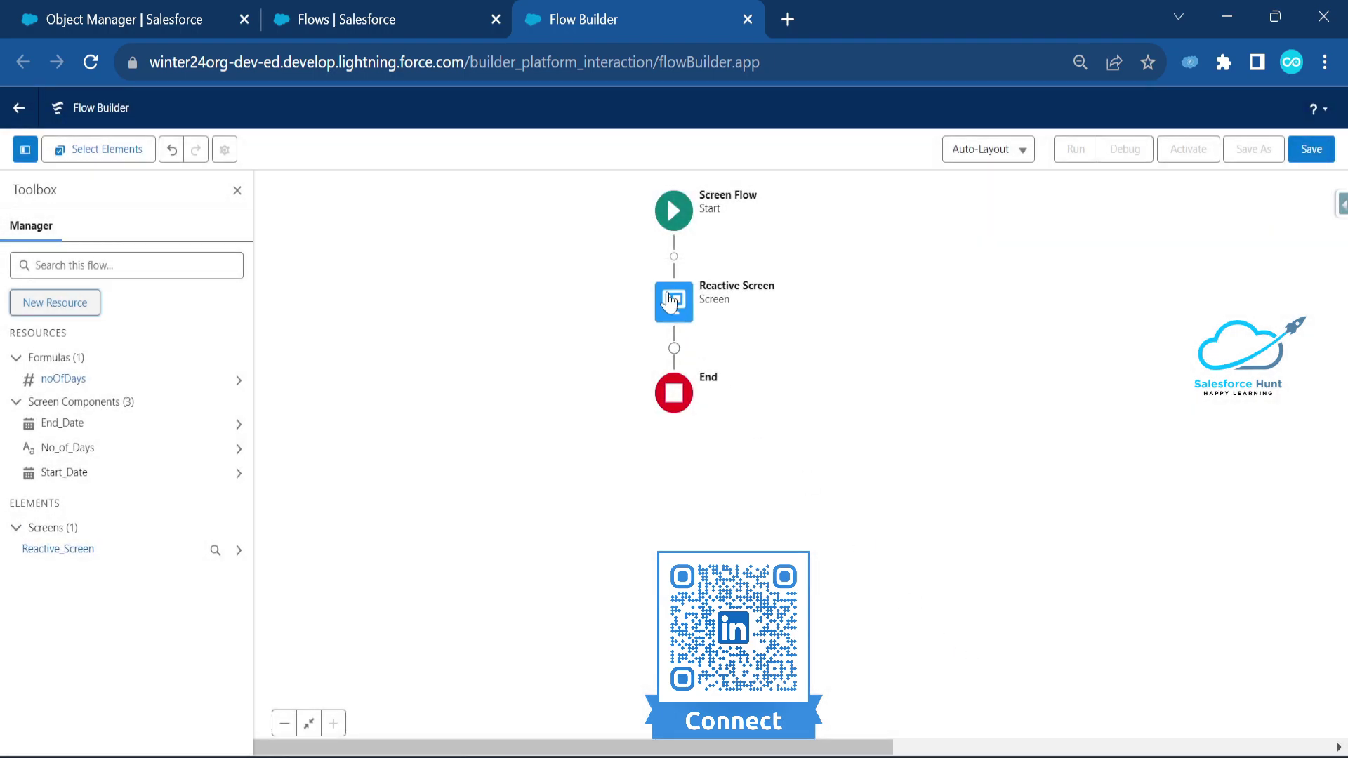
- Open the Reactive Screen element for editing and examine the default value resources available for the Start Date component
double_click(671, 300)
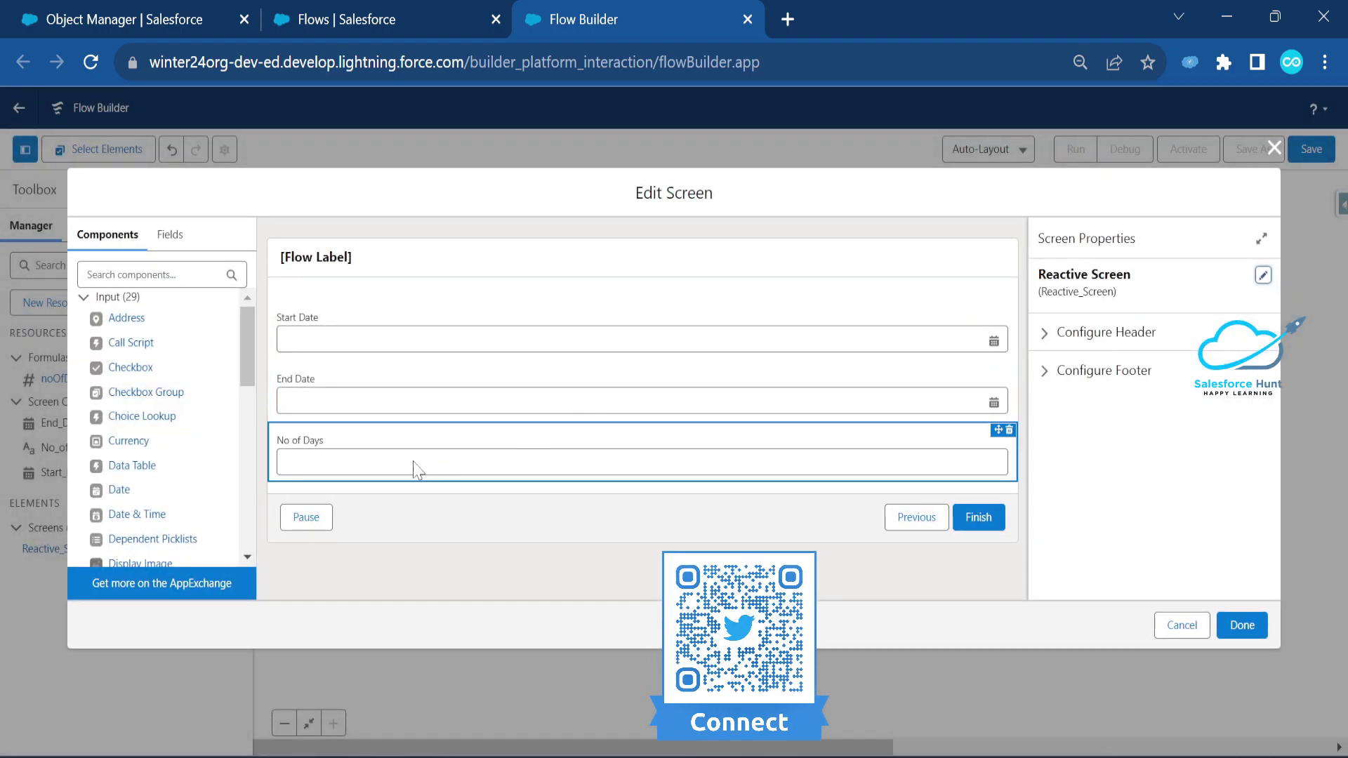
click(400, 466)
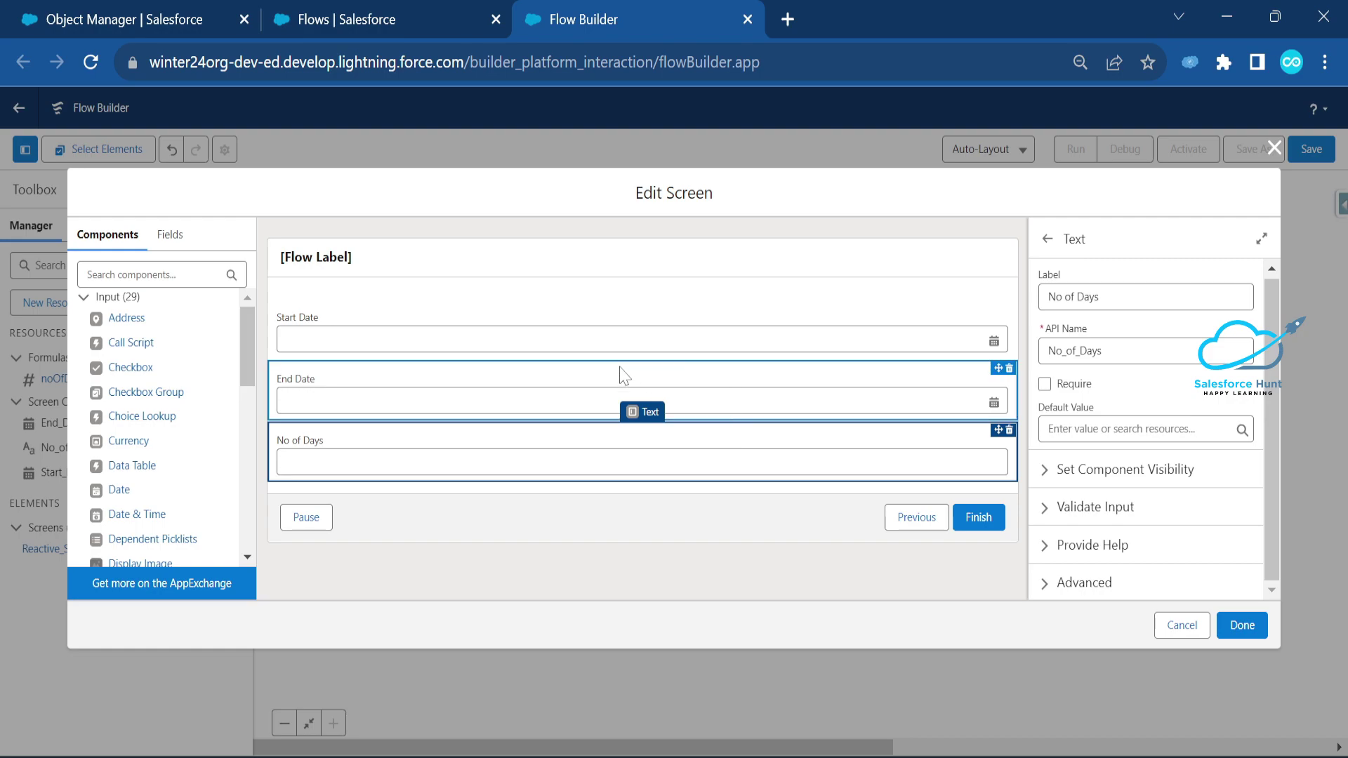
click(472, 342)
click(1138, 431)
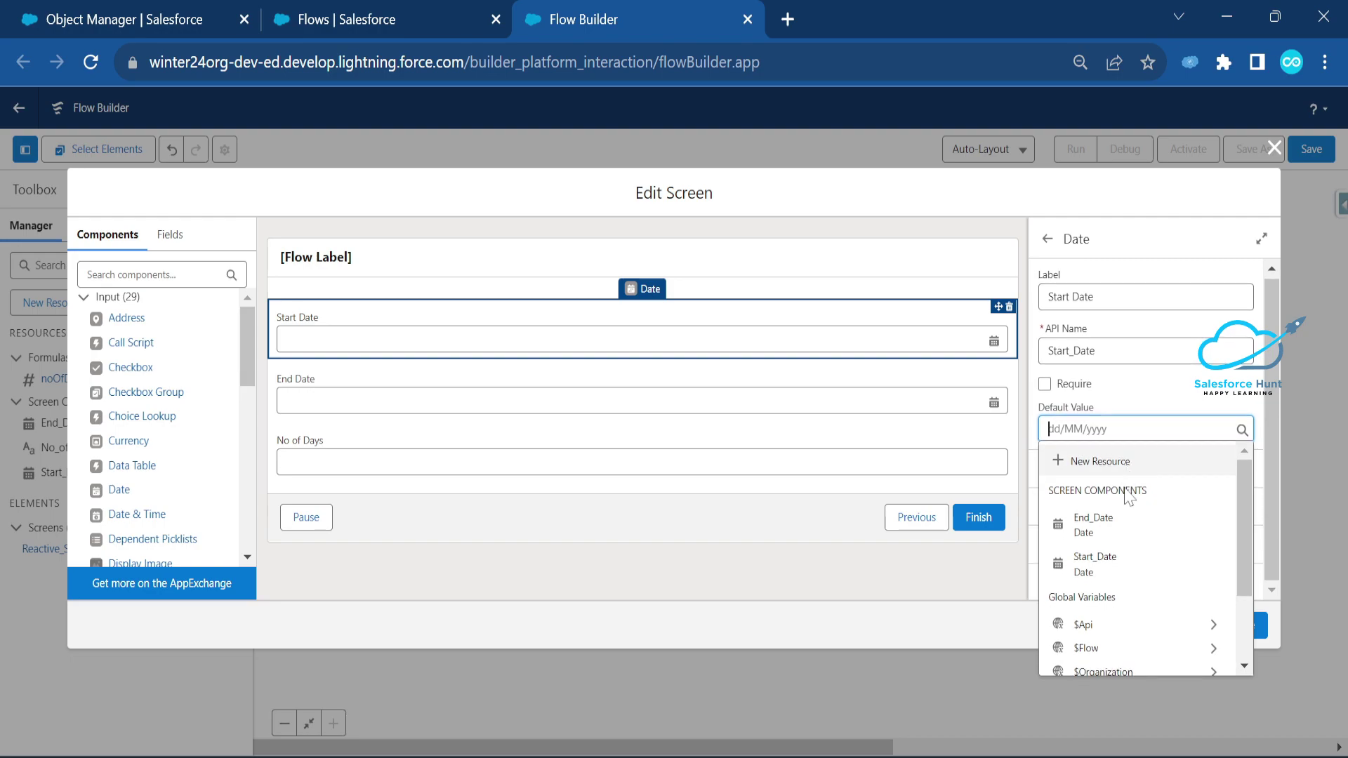
scroll(1137, 548, down, 3)
scroll(1139, 551, up, 3)
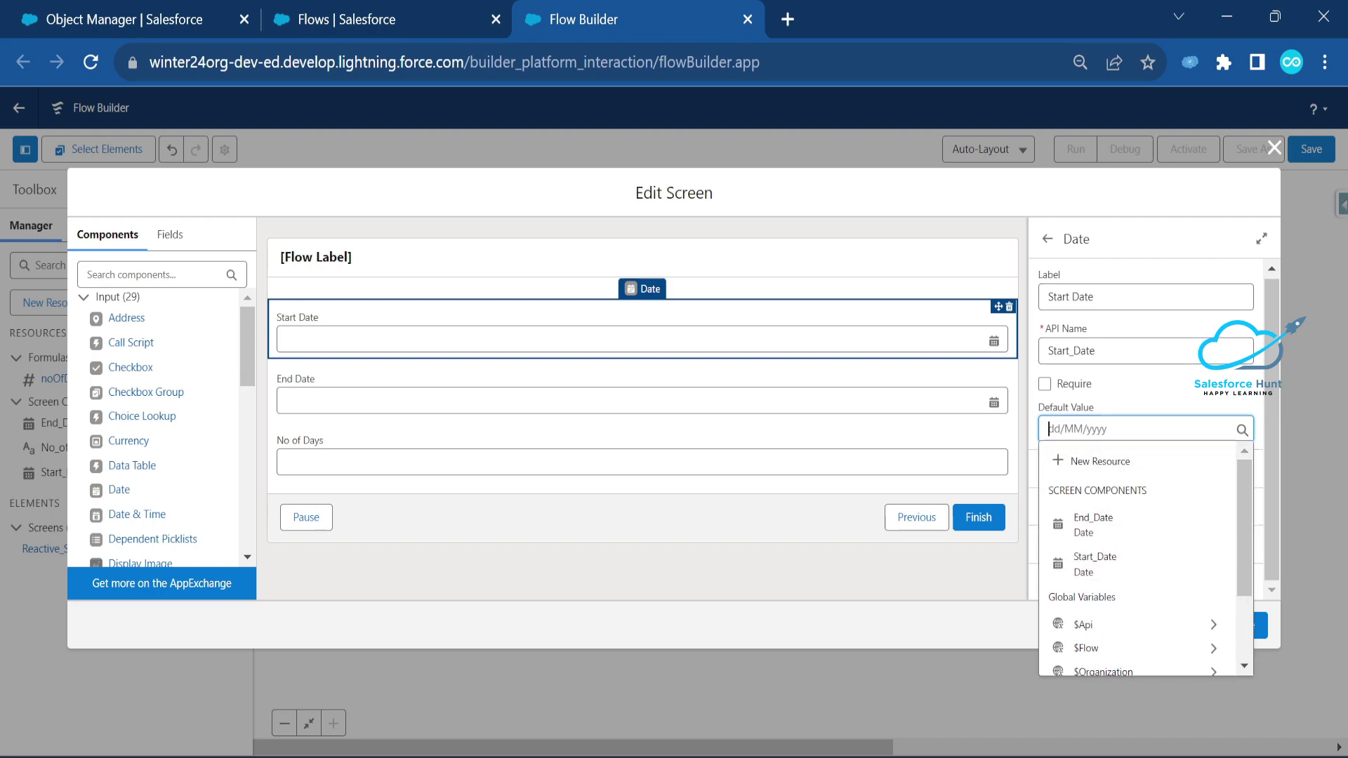
- Set the default value of the No of Days component to the noOfDays formula and finish the screen
click(655, 467)
click(1102, 434)
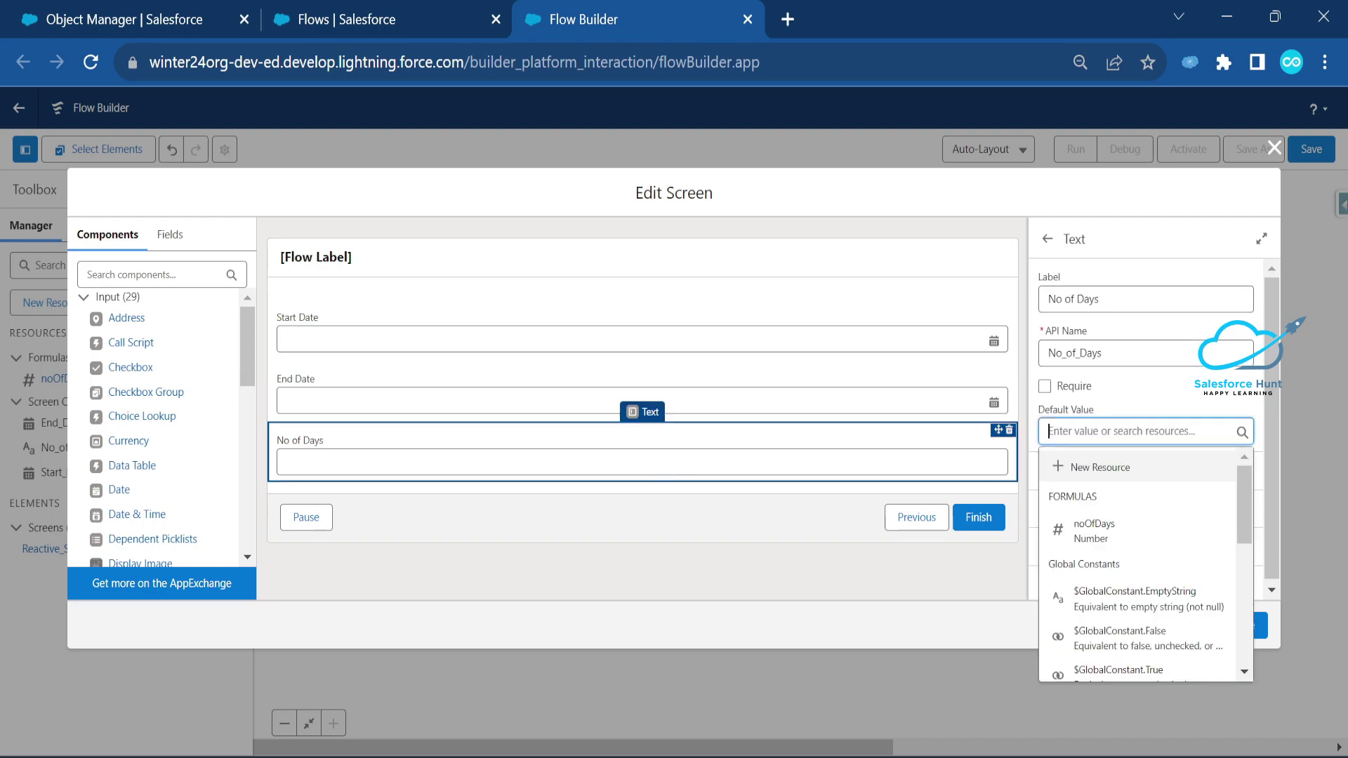
click(1113, 525)
click(1242, 625)
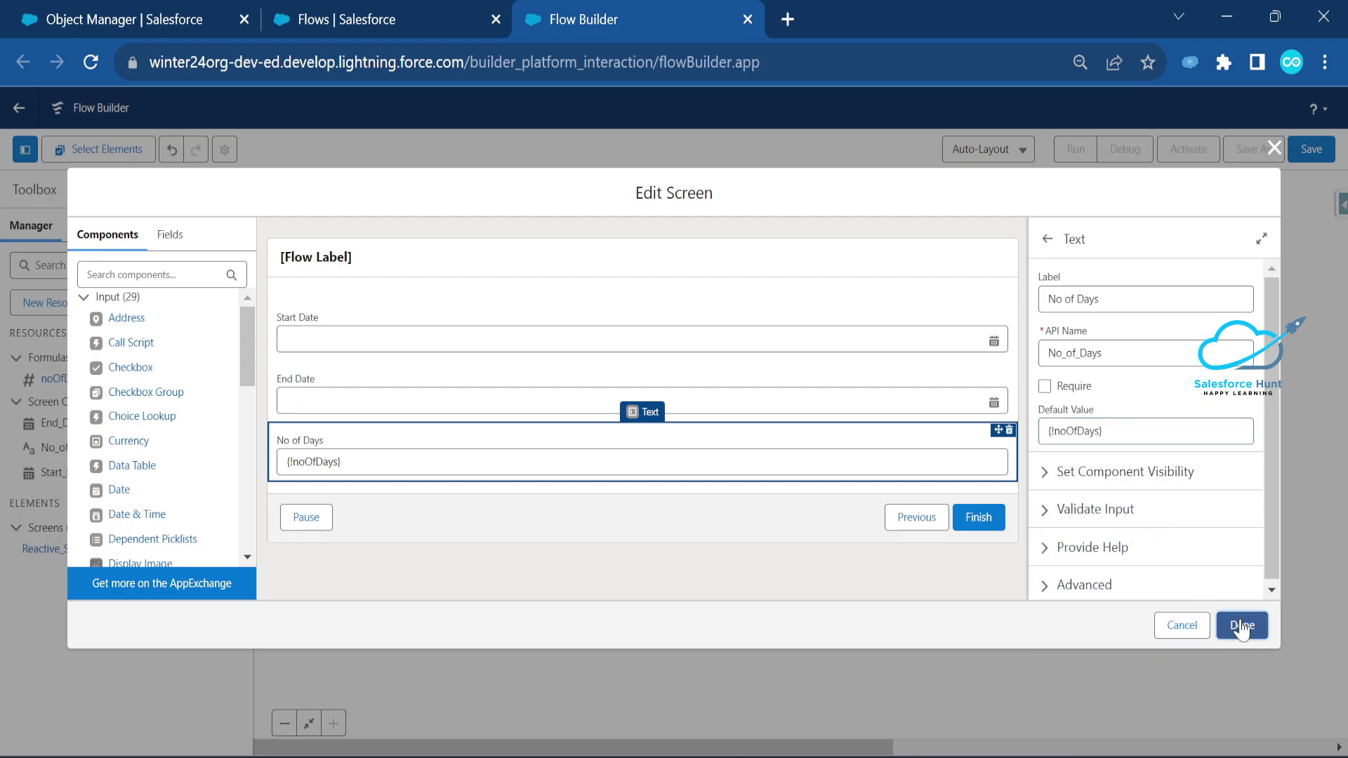
- Try to save the flow with the label "Reactive Screen Flow" and the API name Reactive_Screen_Flow
click(1311, 150)
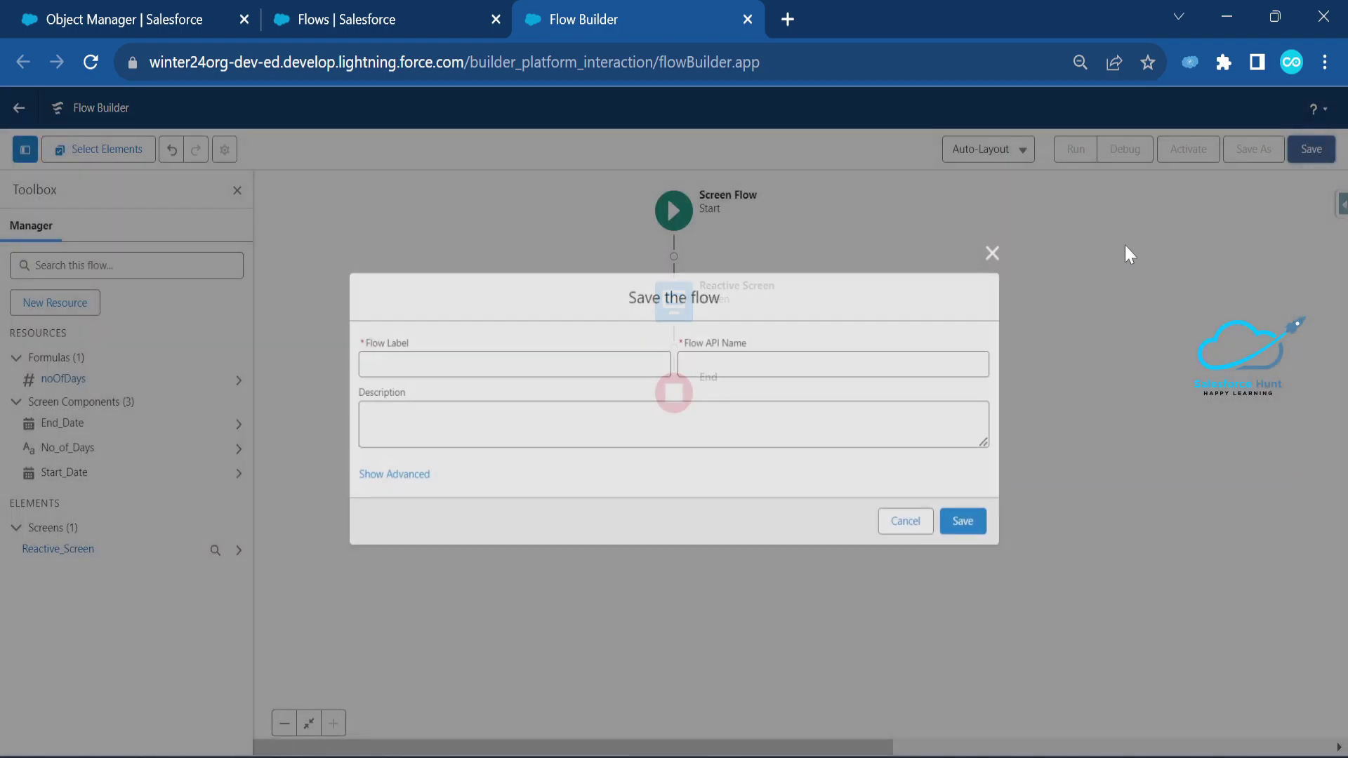
text(Reac)
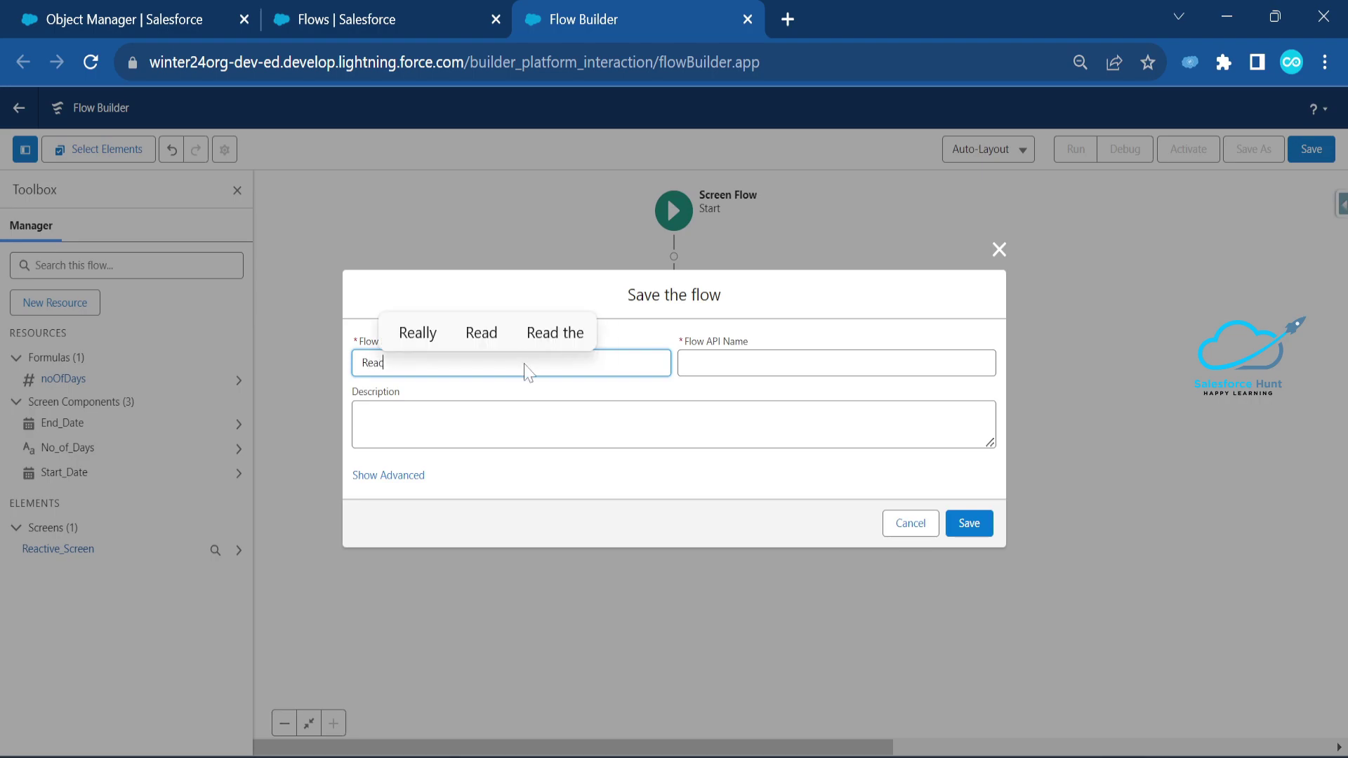
text(tive Screen Flow)
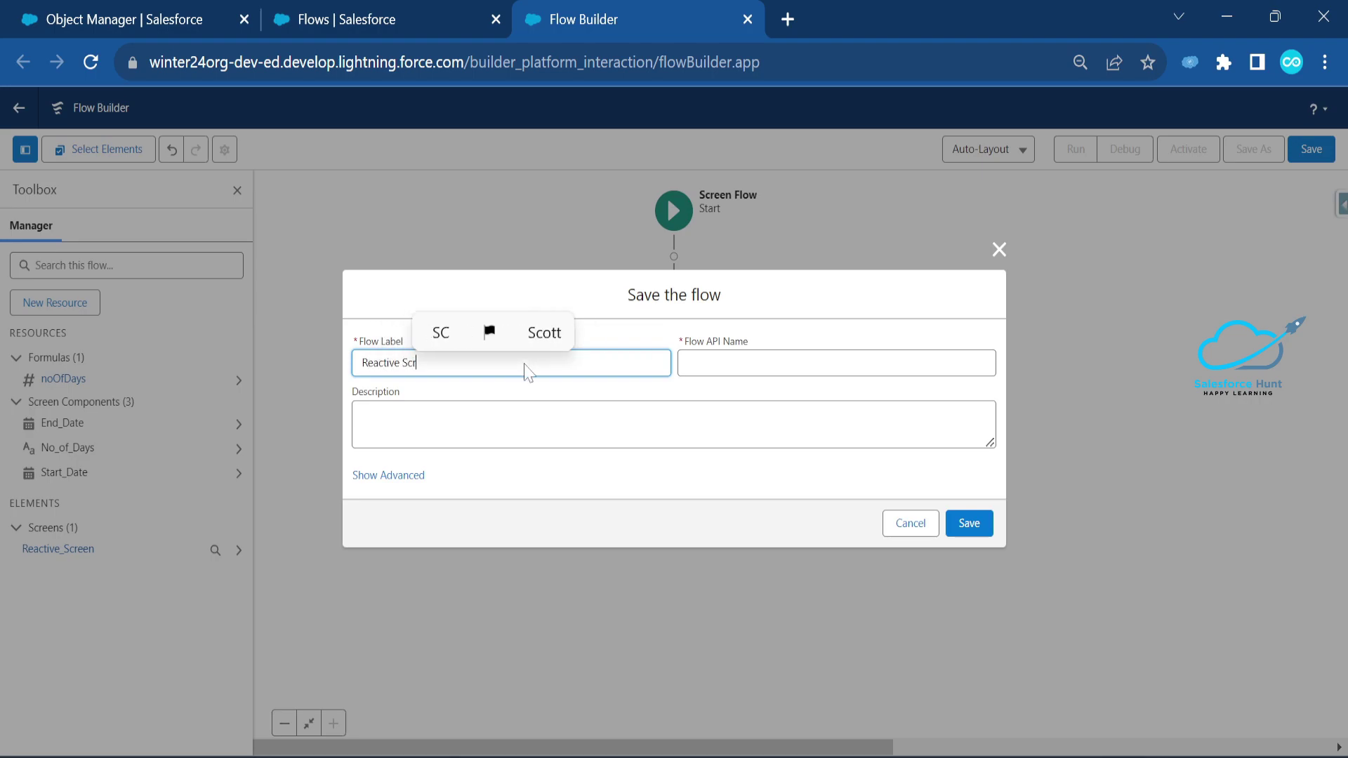
key(Tab)
key(Tab)
key(Tab)
key(Tab)
key(Tab)
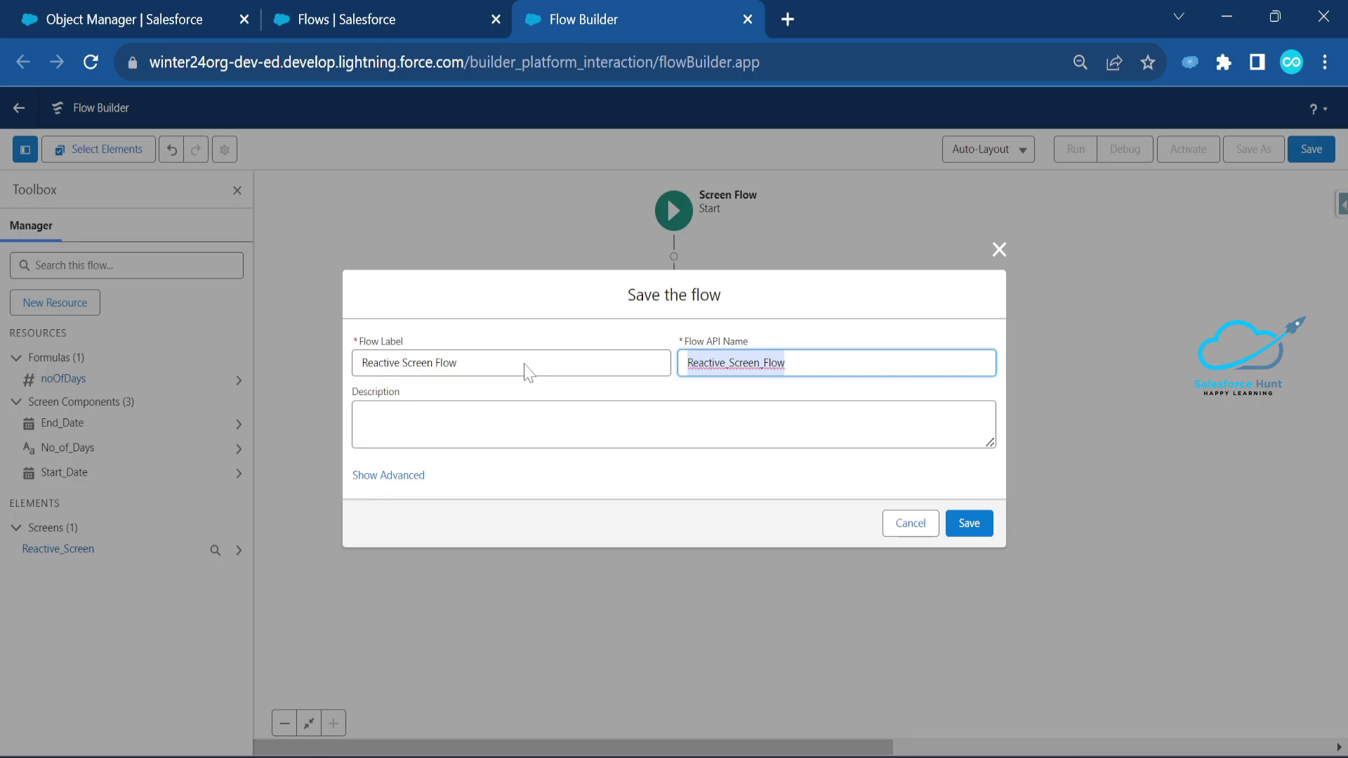
key(Return)
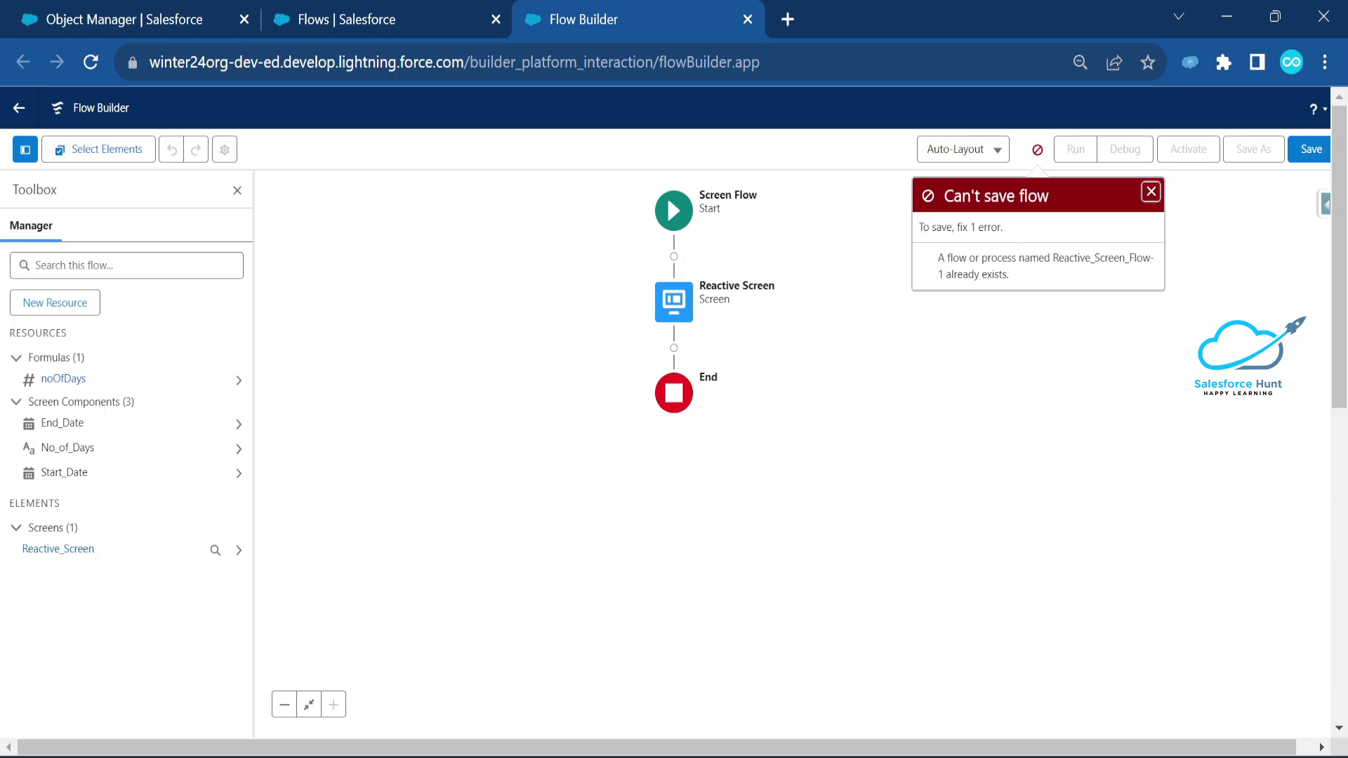
- Save the flow with the label "Reactive Screen Flow1" and the API name Reactive_Screen_Flow1
click(1311, 148)
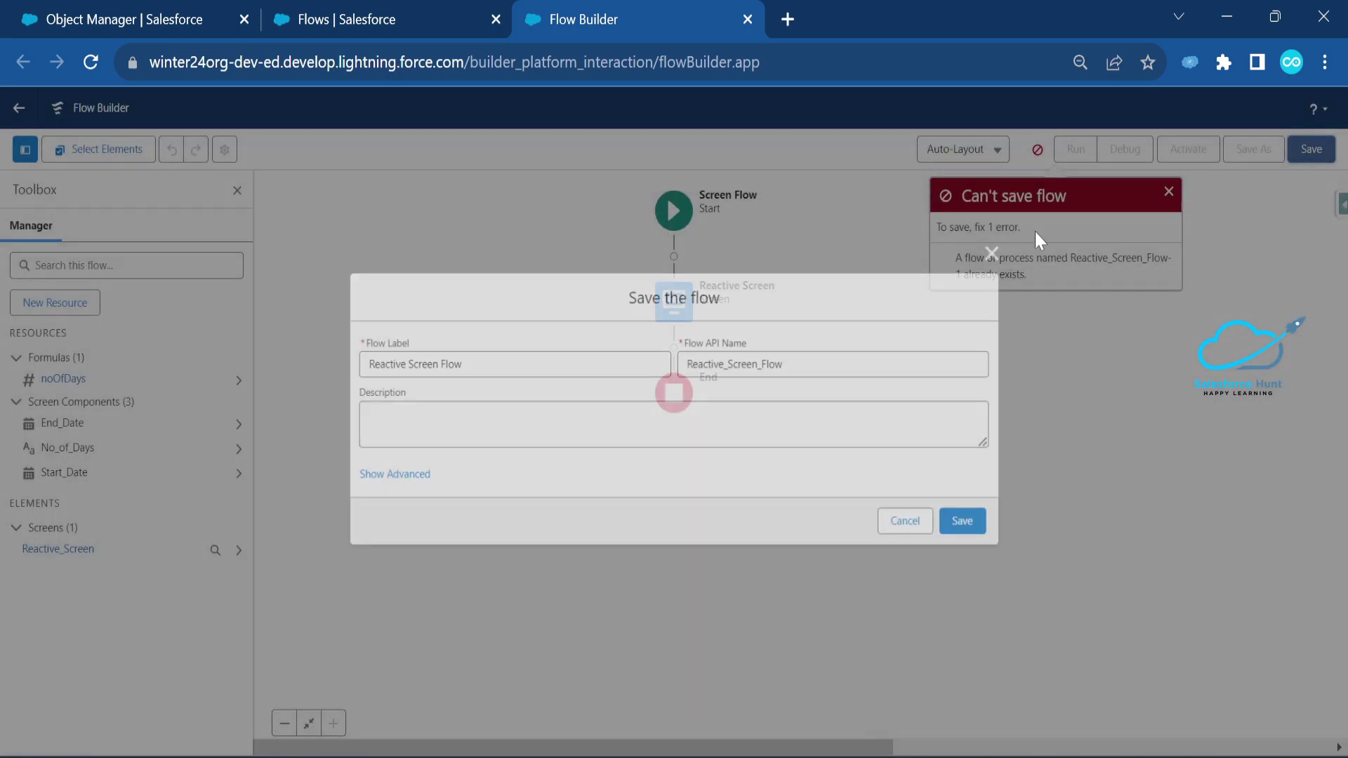
text(1)
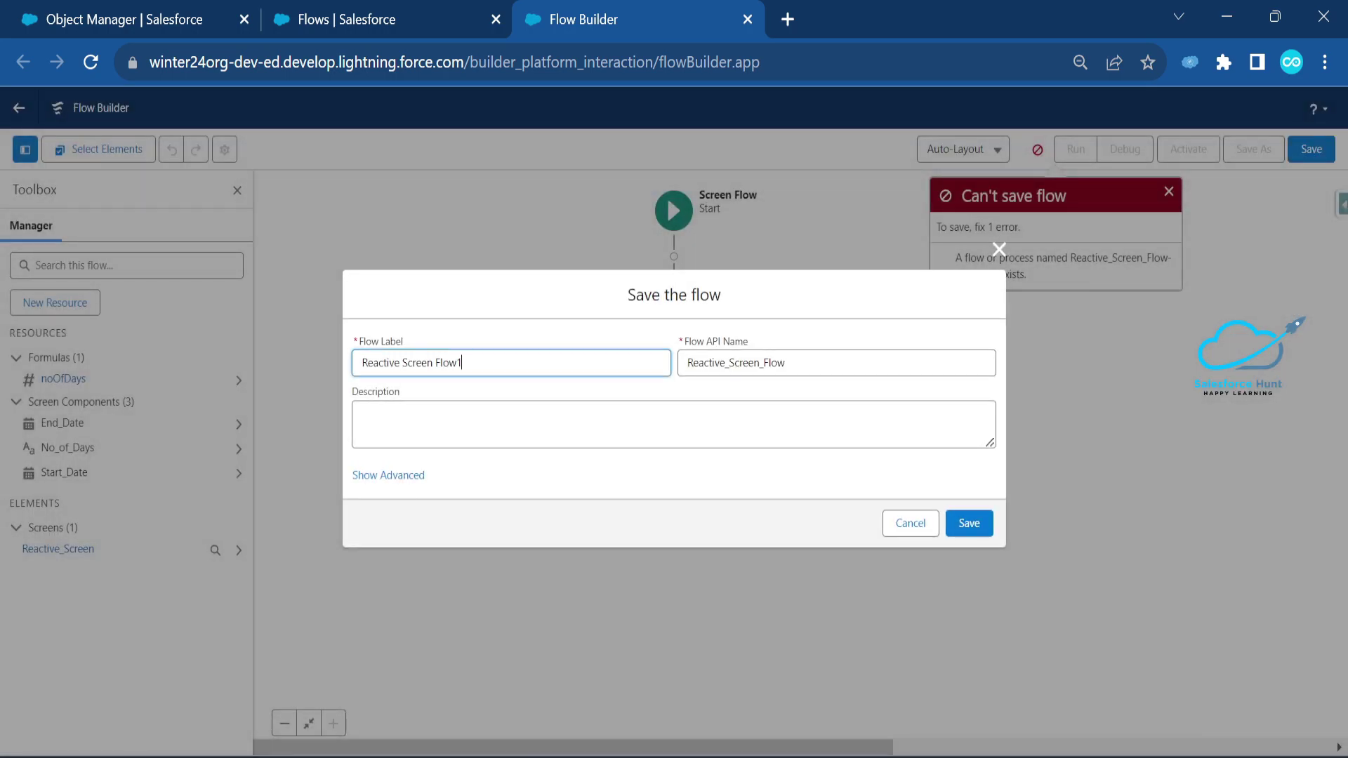
key(Tab)
key(End)
text(1)
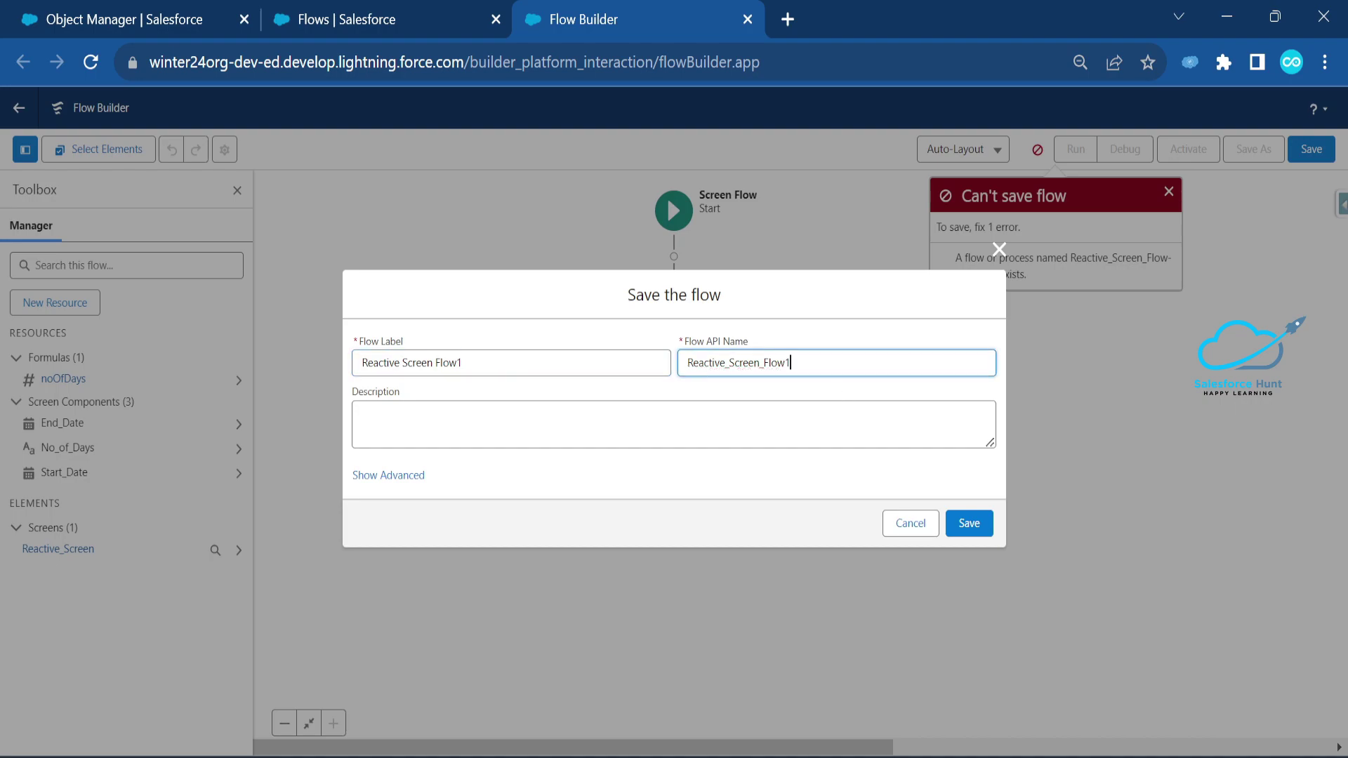
click(967, 525)
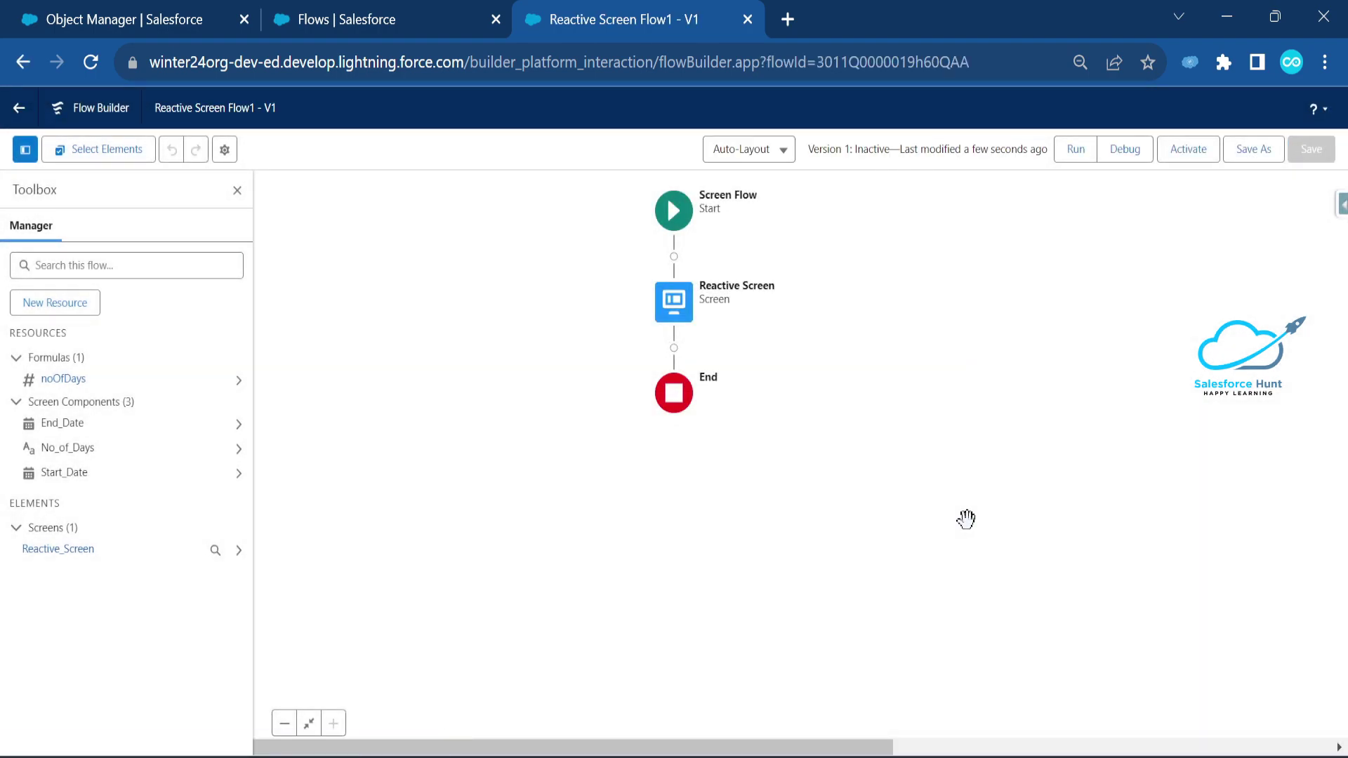
- Run Reactive Screen Flow1 in debug mode with the default debug options and check its date fields
click(1124, 147)
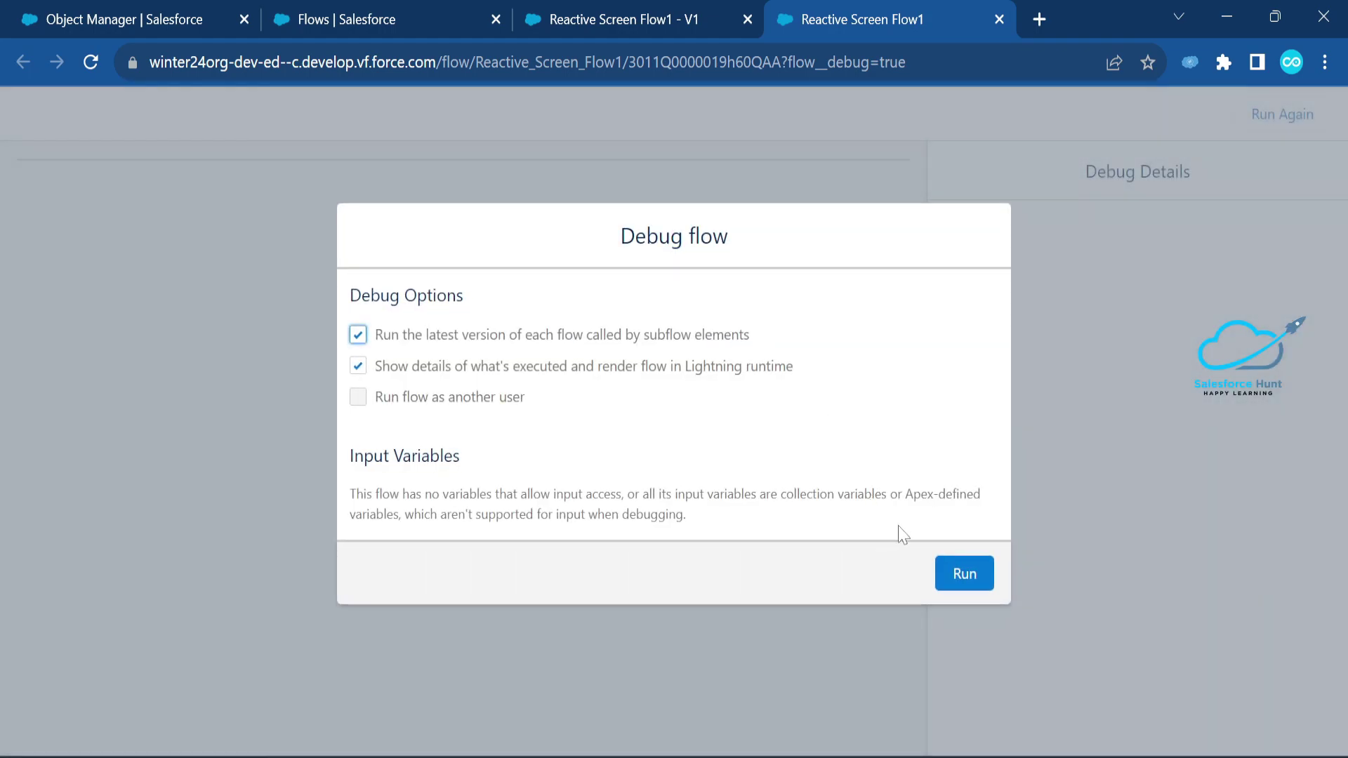
click(974, 572)
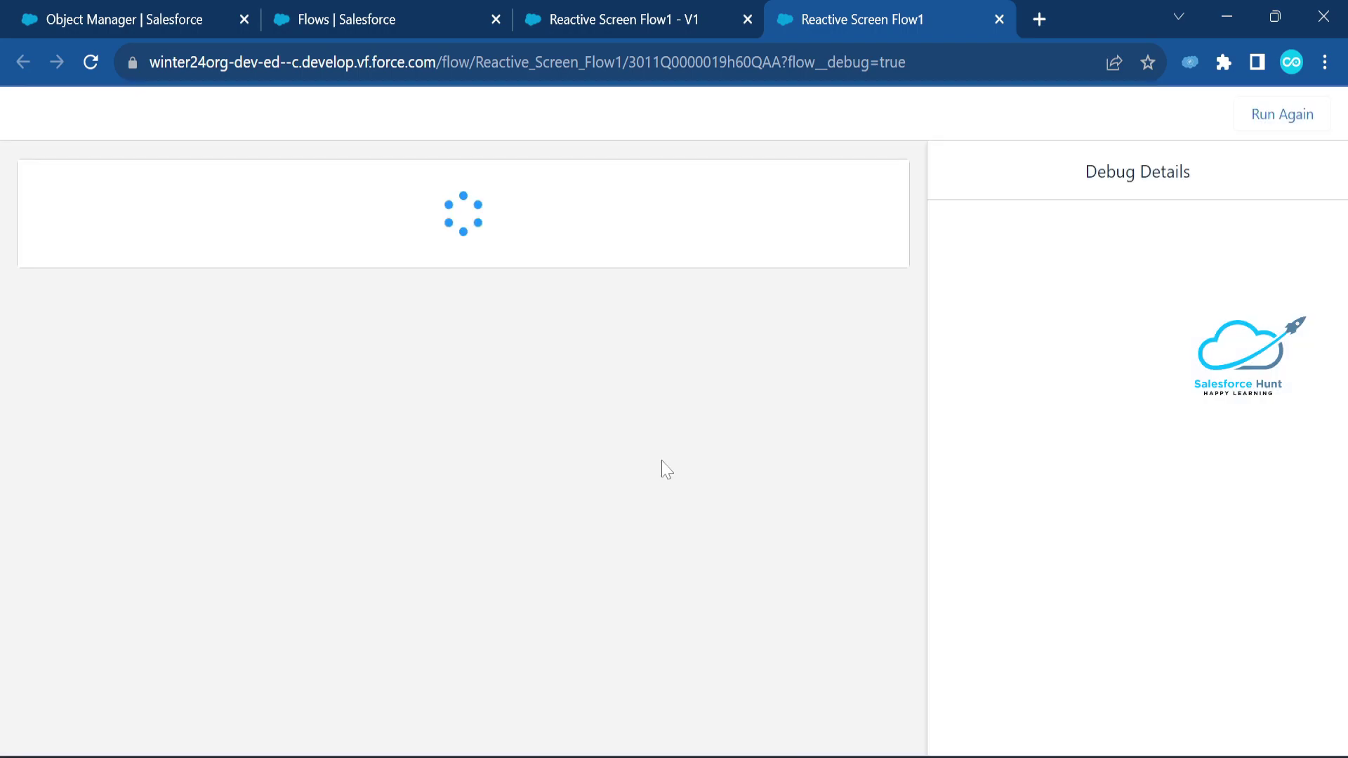
click(611, 264)
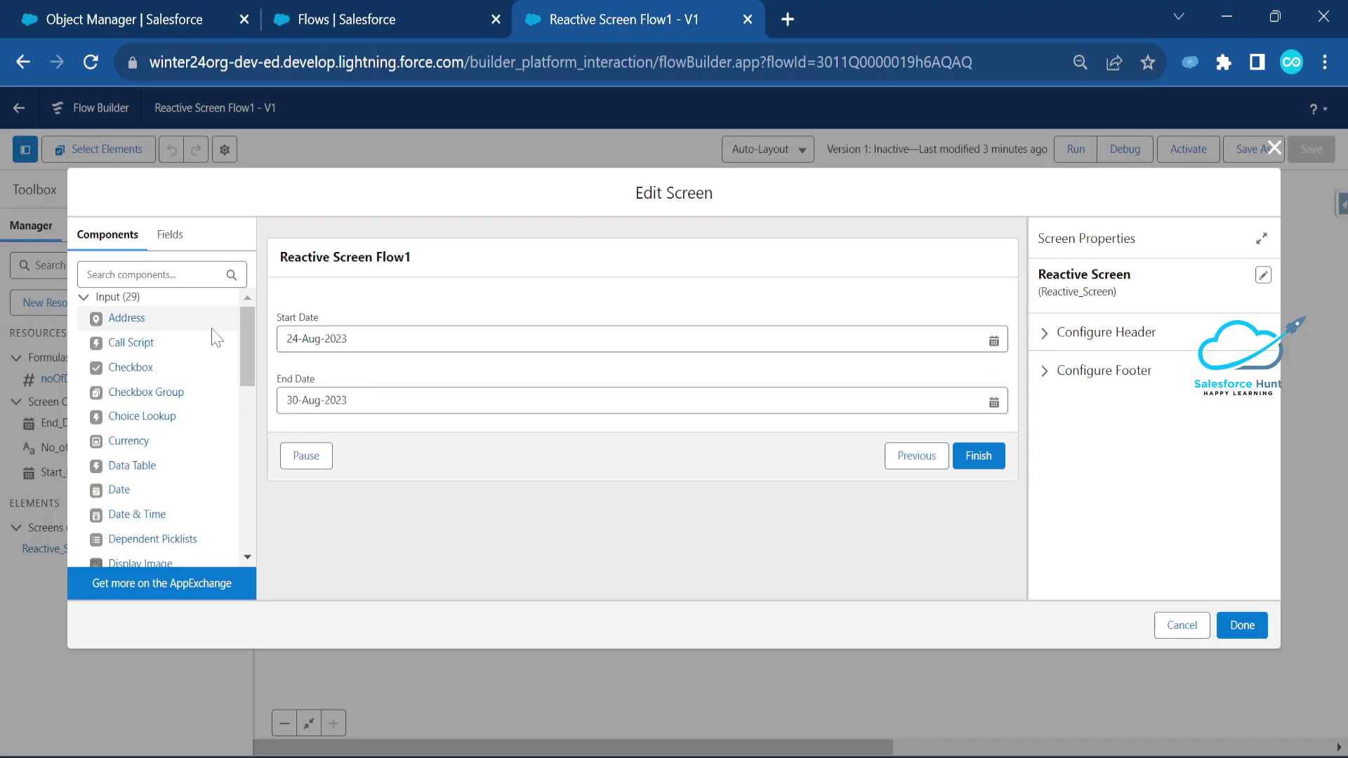
- Find the Number component and add it below End Date on the Reactive Screen
click(89, 274)
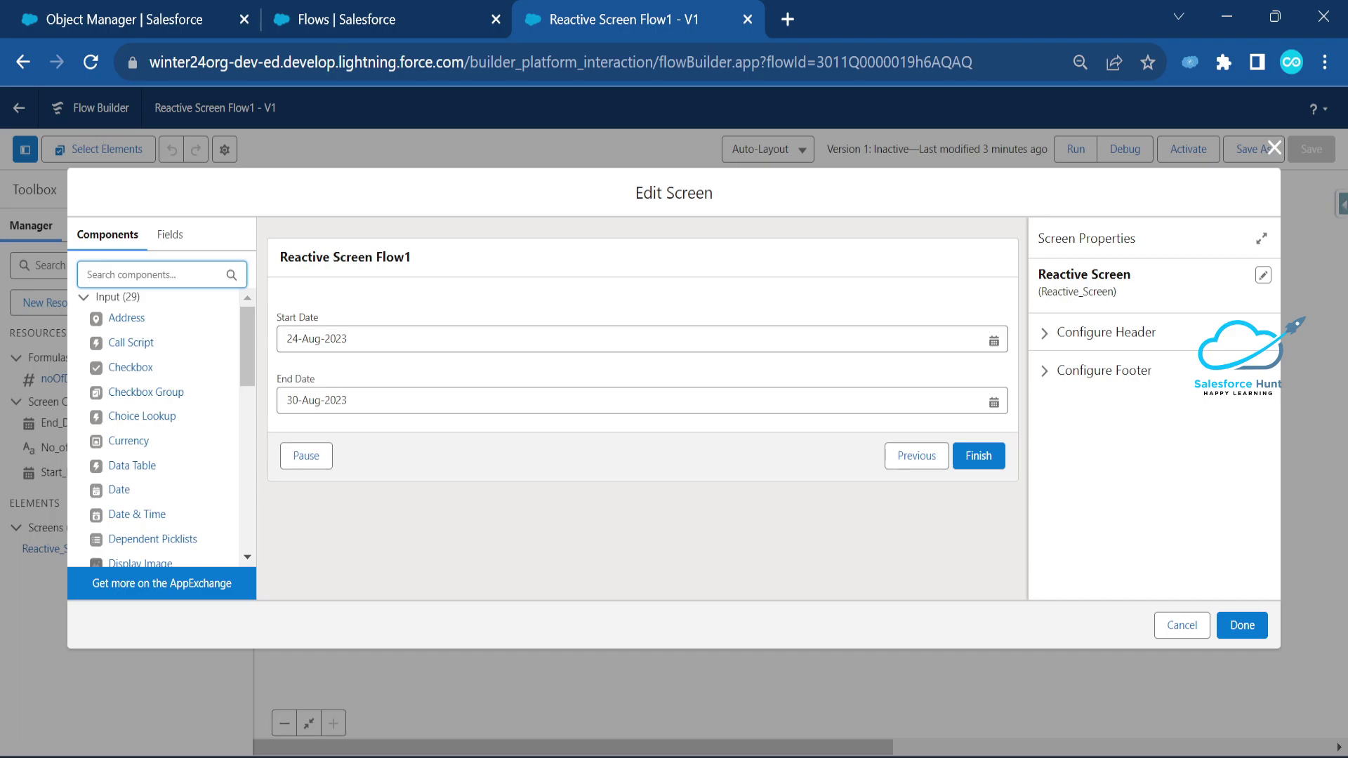
text(number)
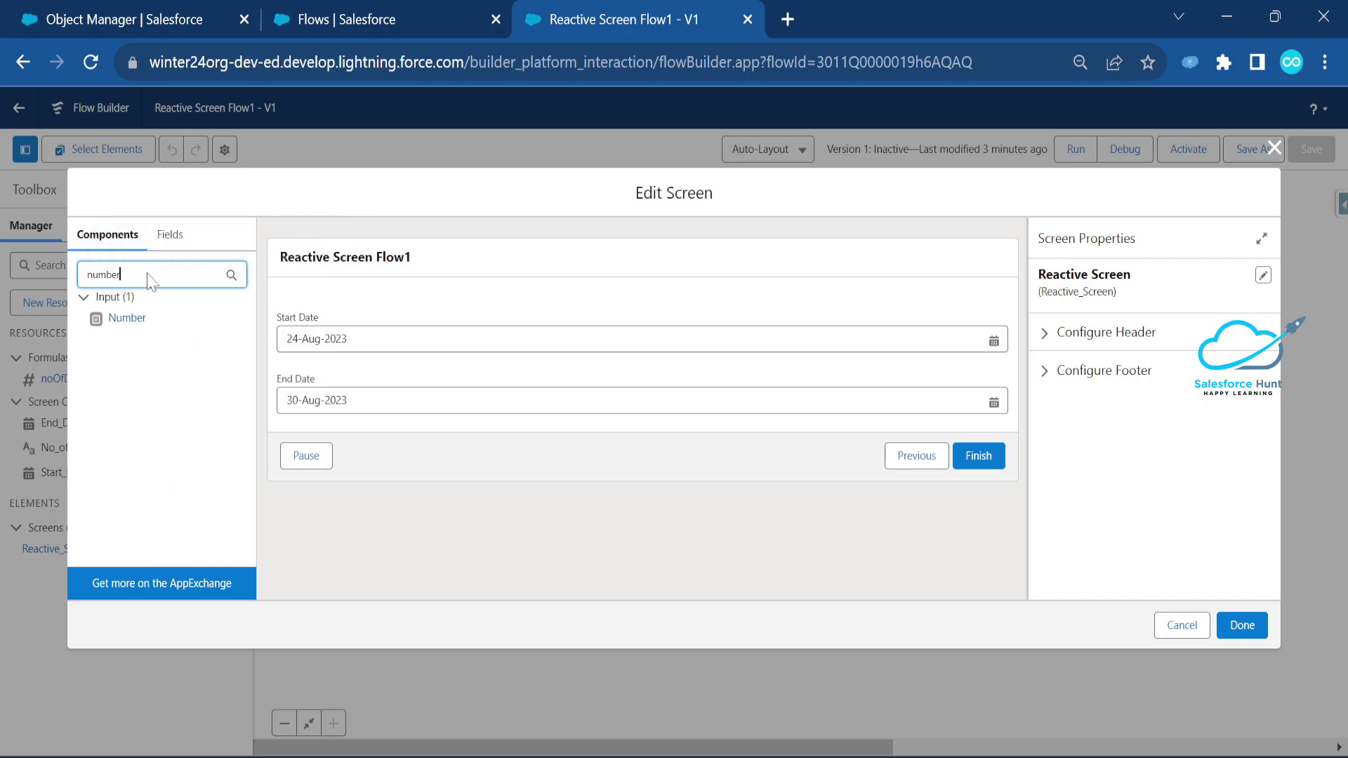
drag(118, 323, 339, 415)
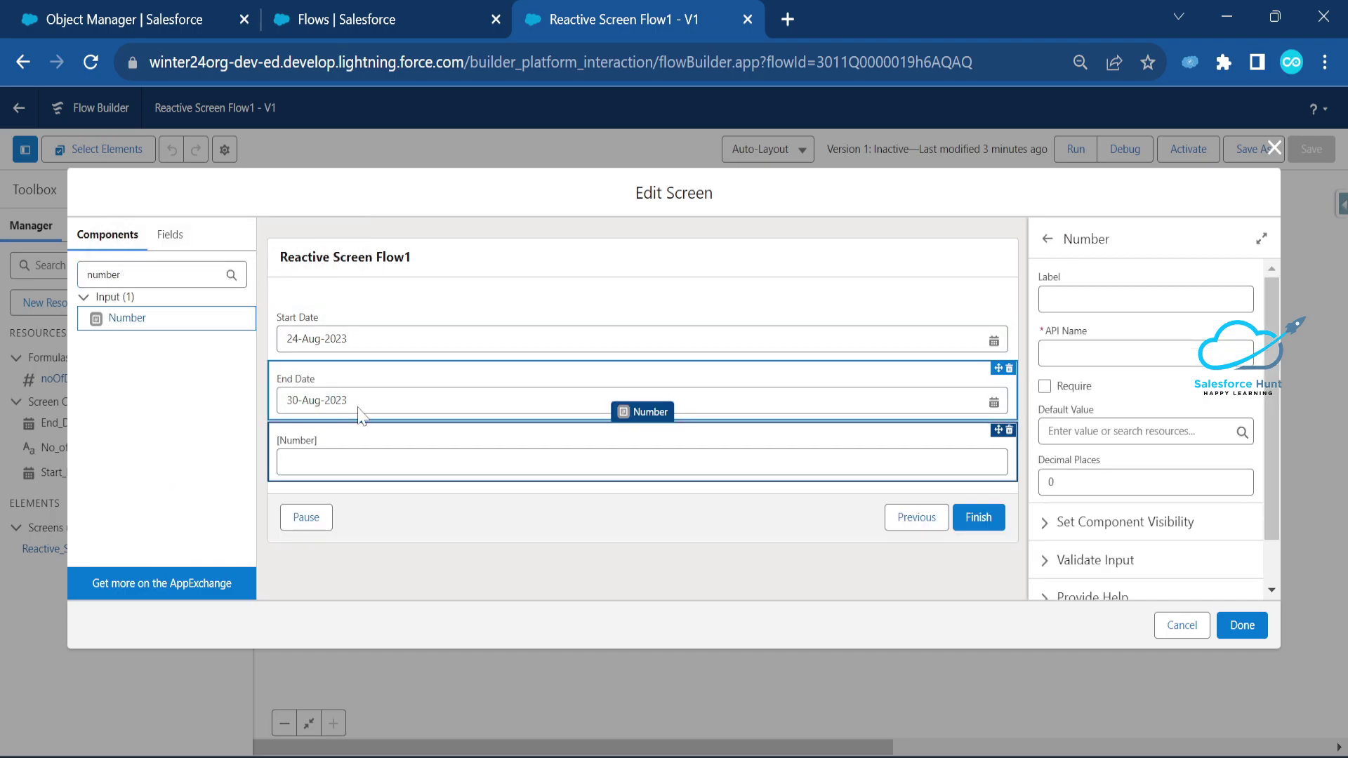
- Label the new Number component "No Of Days" and give it the API name No_Of_Days1
click(1112, 305)
text(N)
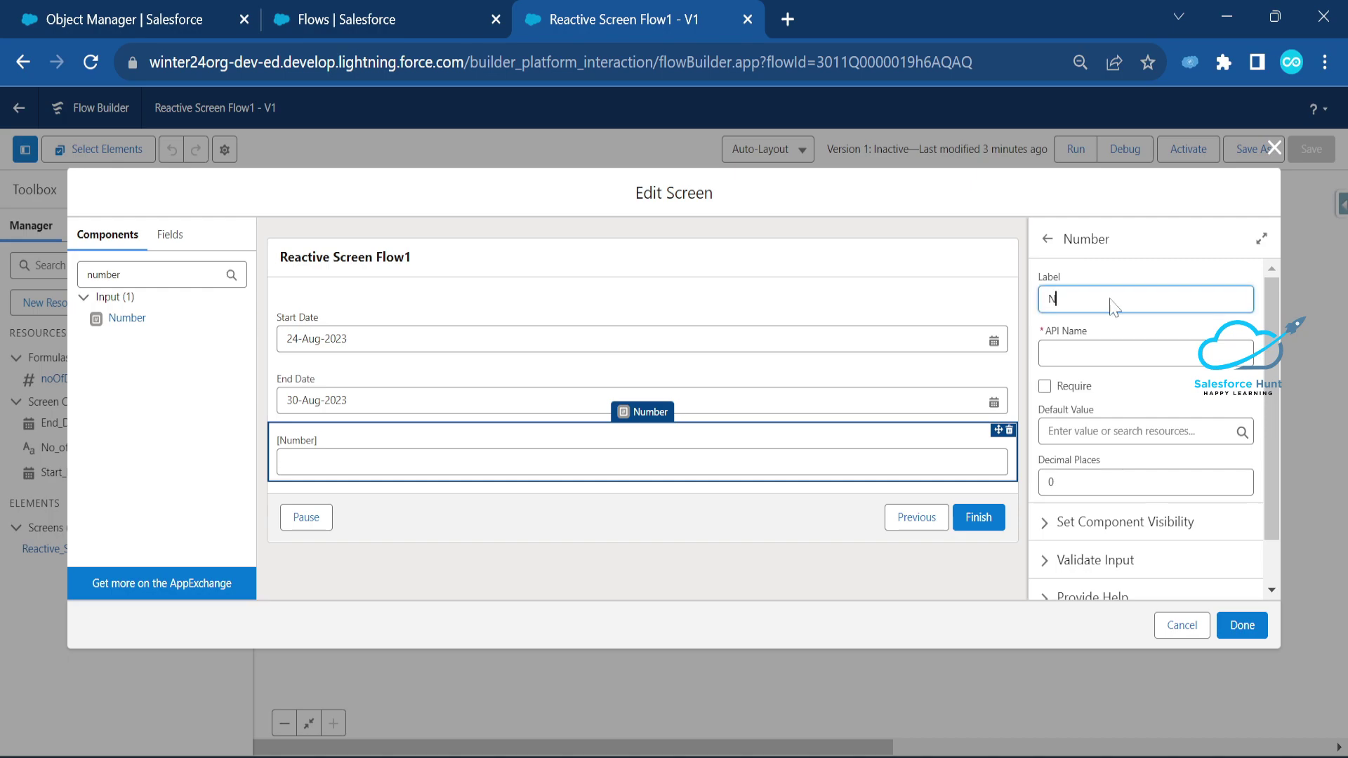
text(o Of Days)
key(Tab)
text(1)
key(Tab)
key(Tab)
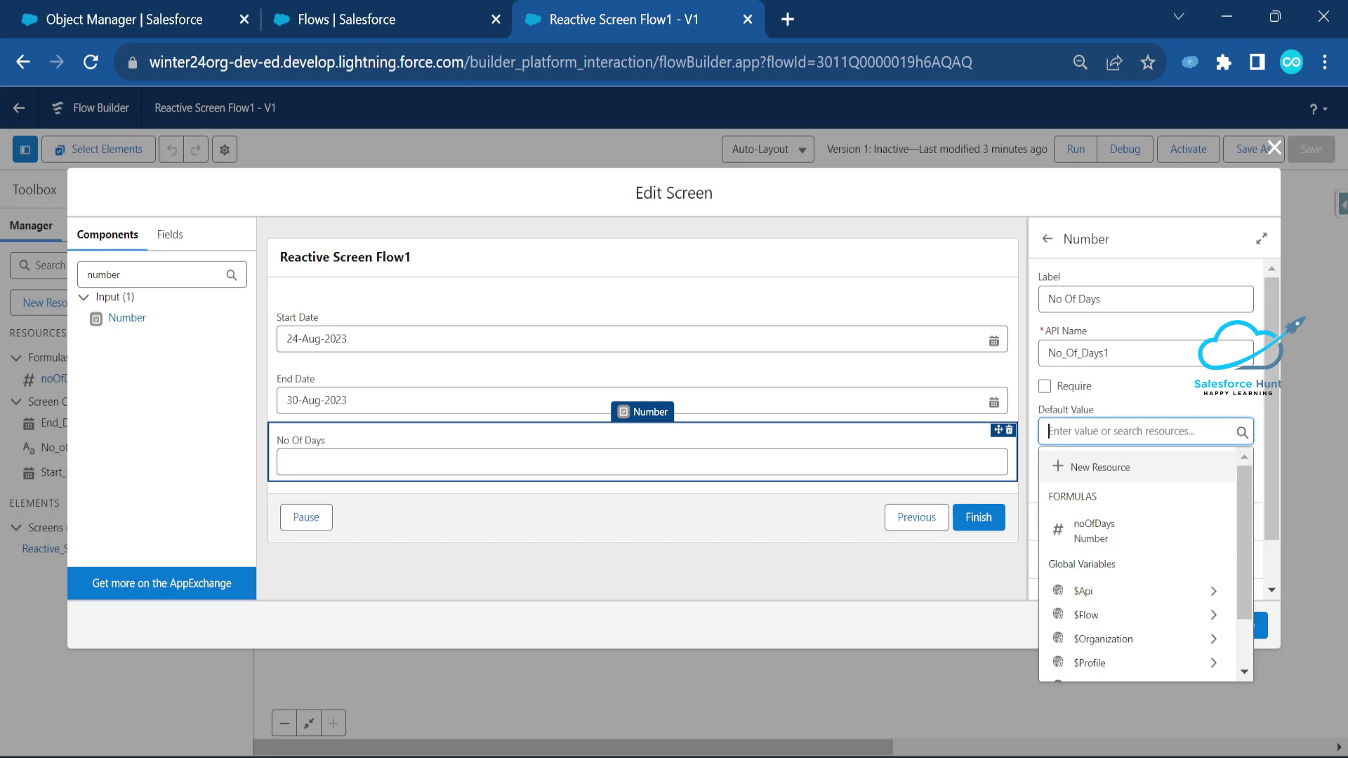
- Set the default value of the No Of Days component to the noOfDays formula, finish the screen and save the flow
click(1117, 530)
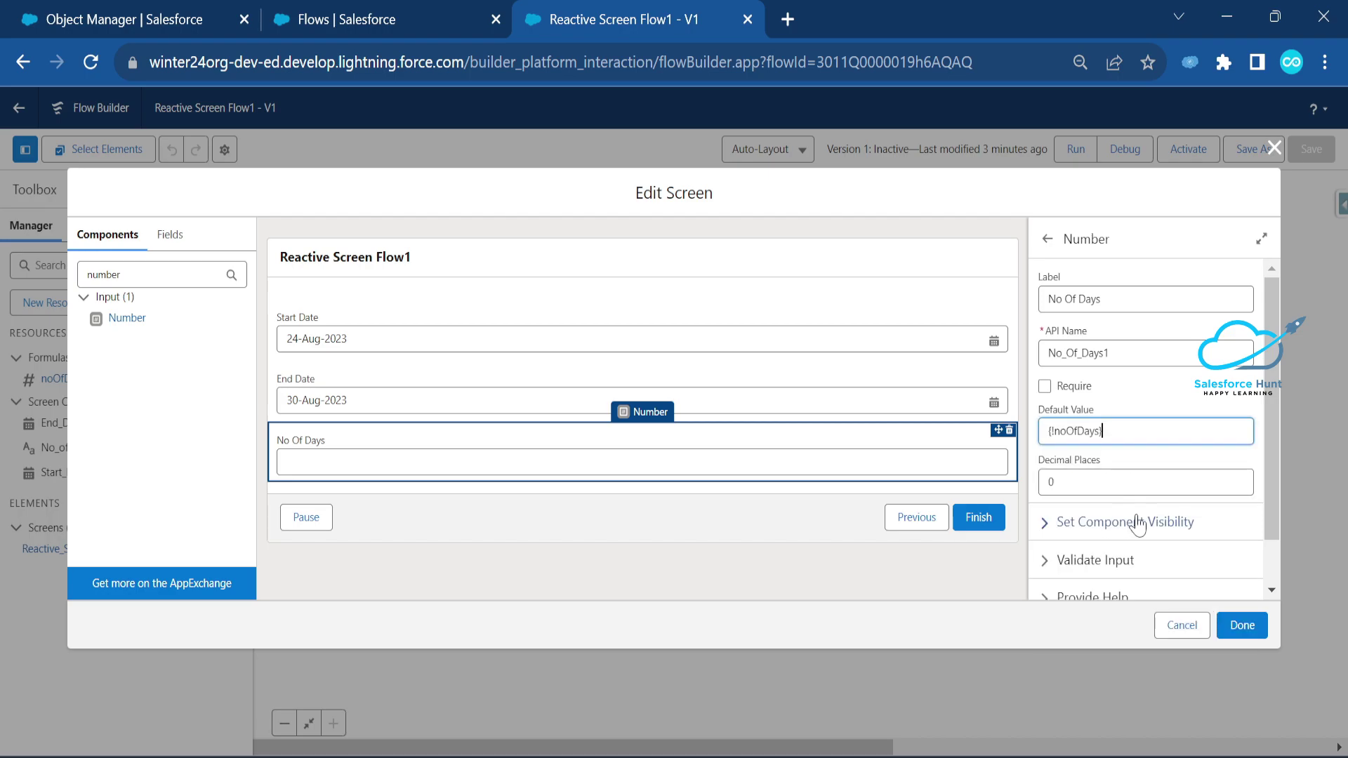
click(1243, 625)
click(1310, 149)
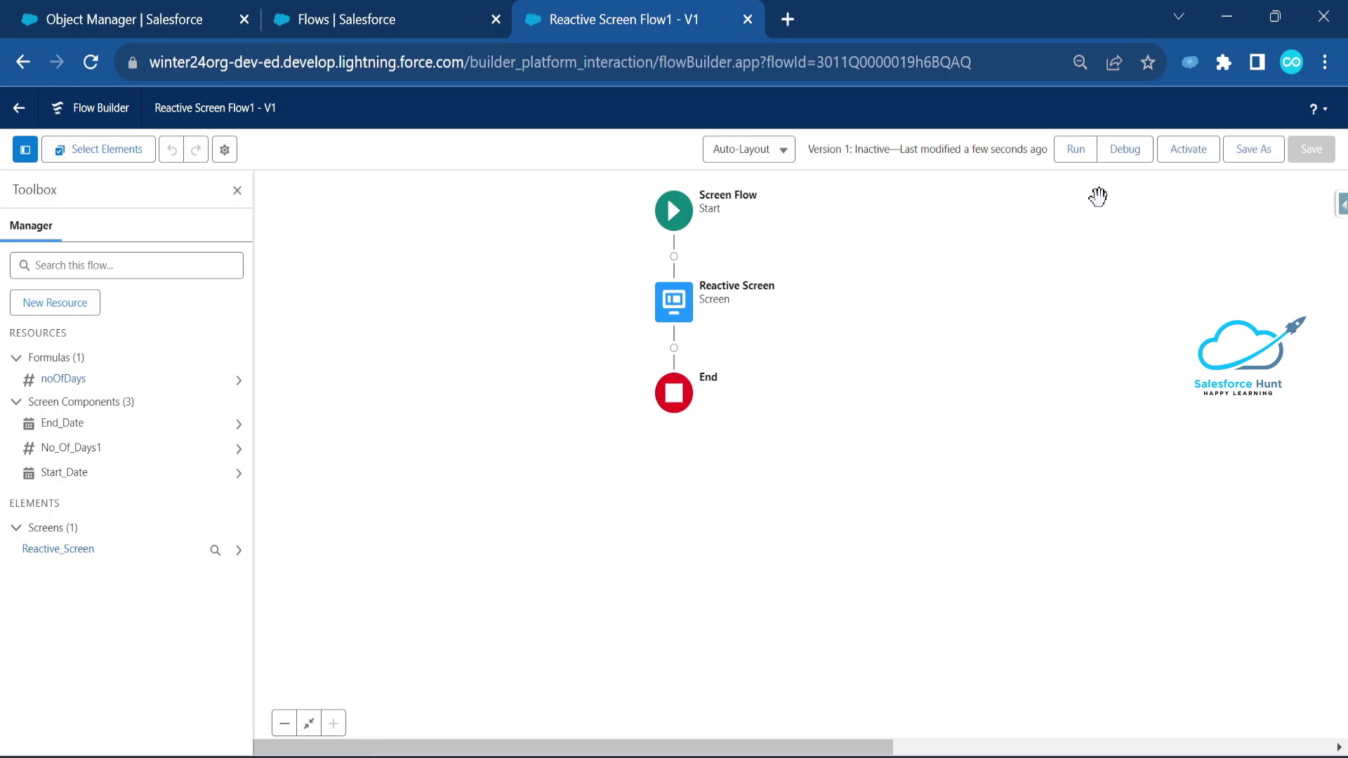
- Run the saved flow in debug mode with the default options and check the No Of Days value
click(1126, 151)
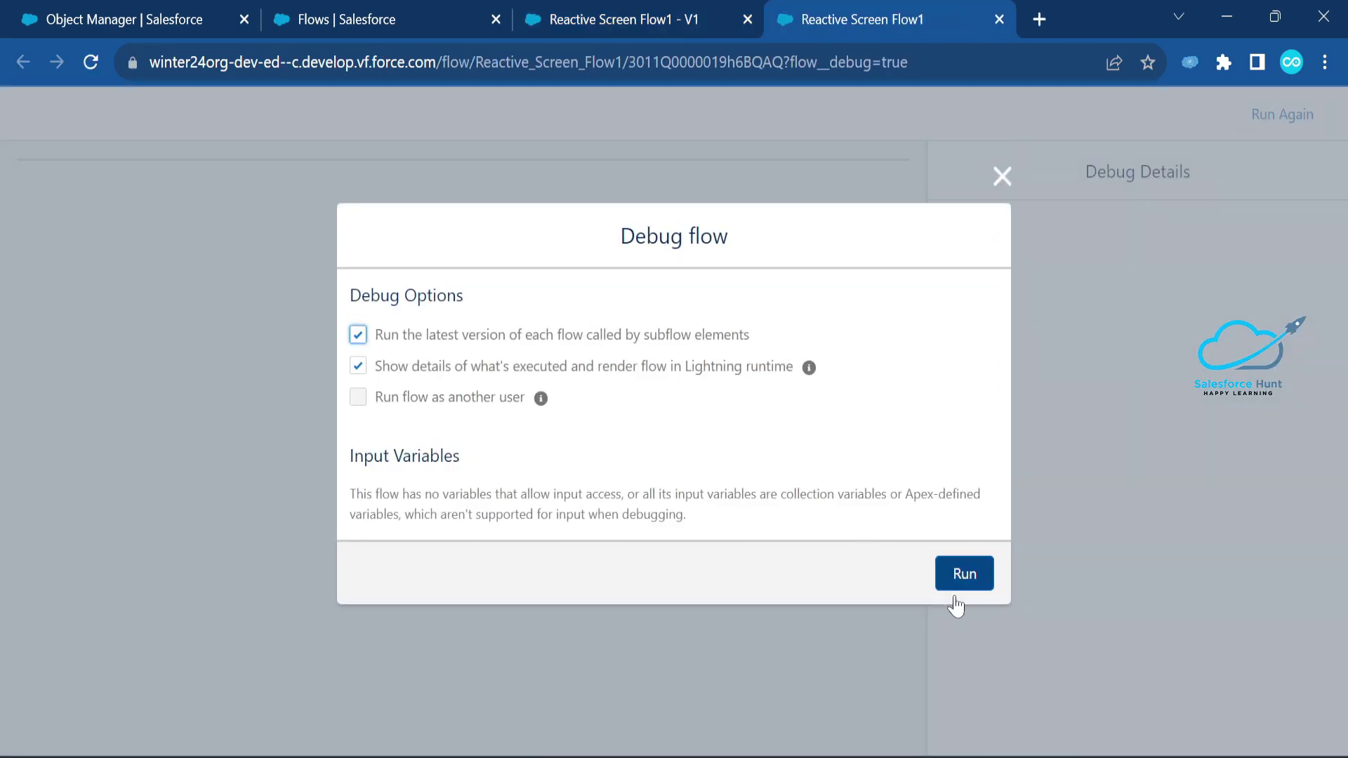
click(957, 578)
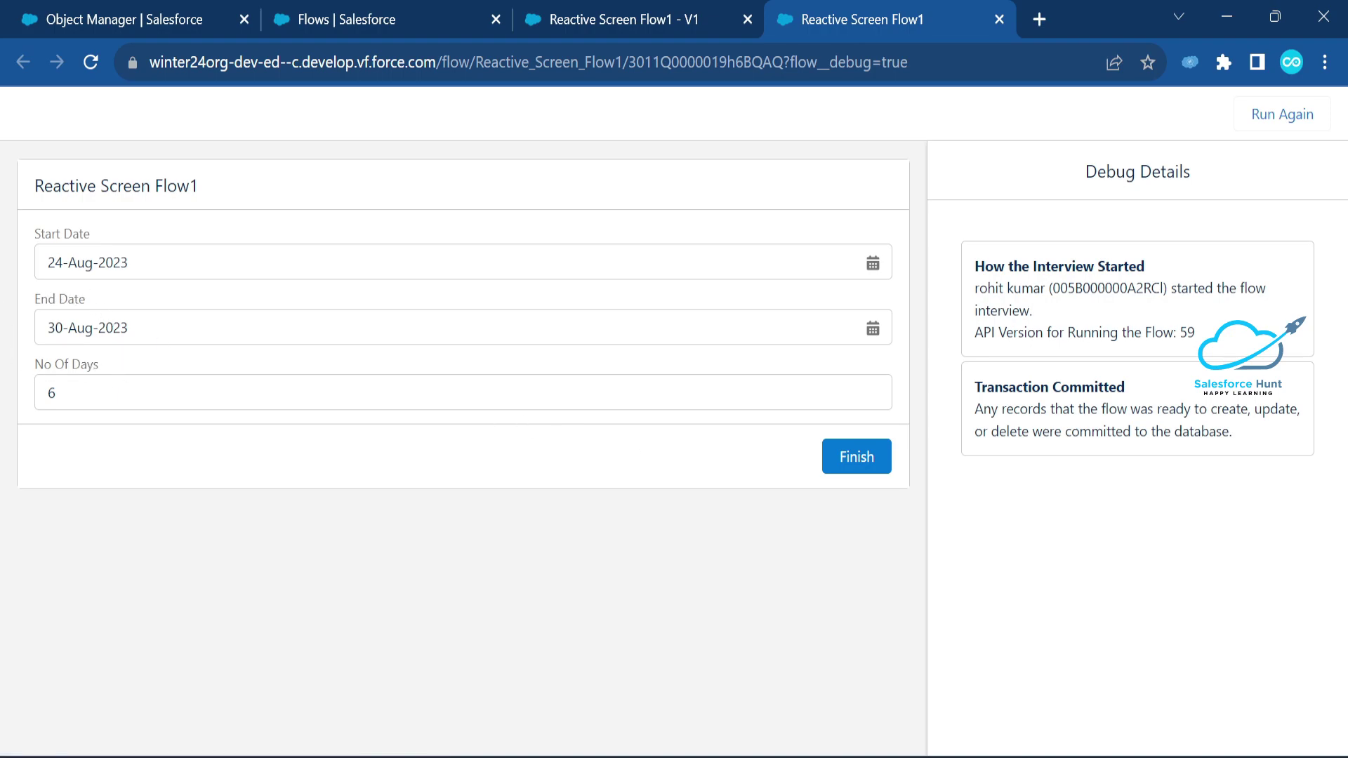
click(106, 393)
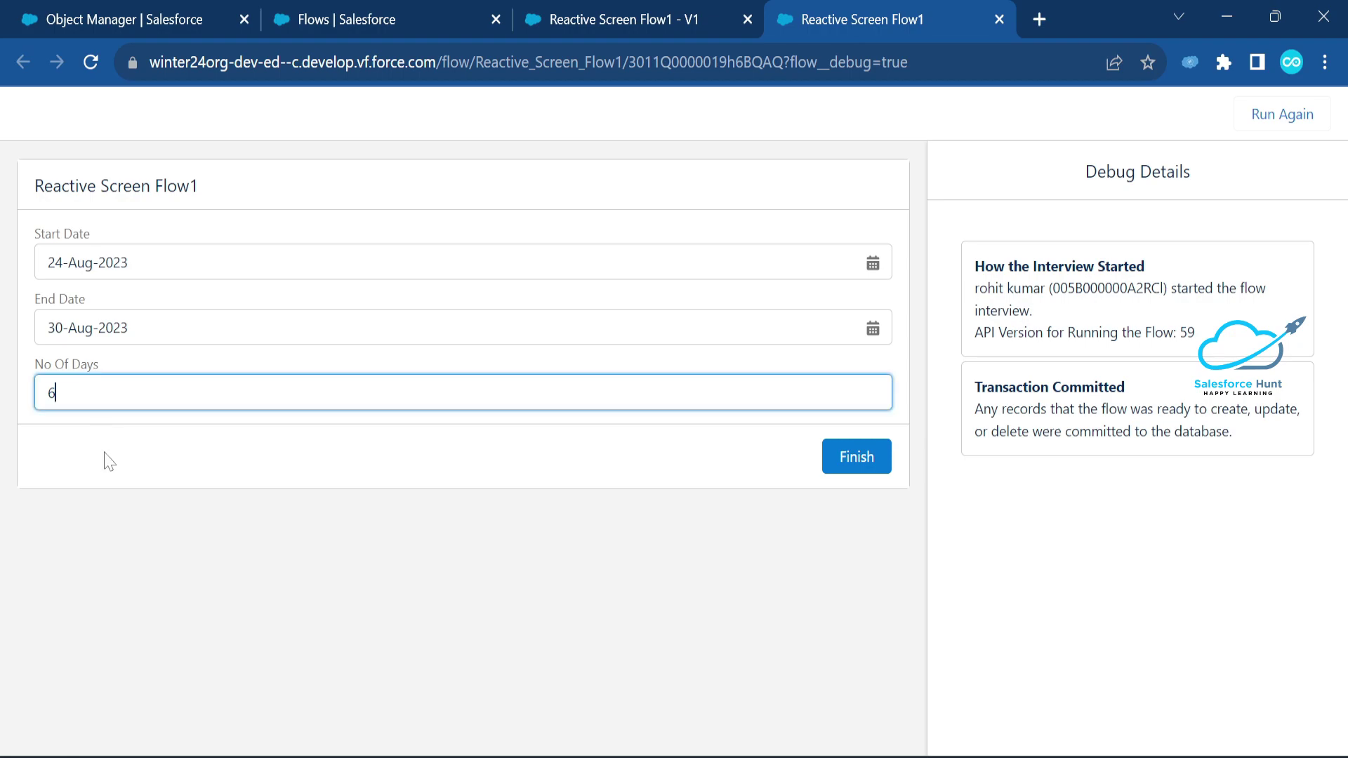
click(109, 462)
- Test the recalculation by changing Start Date to 31-Aug-2023 and 17-Aug-2023, and End Date to 31-Aug-2023
click(596, 263)
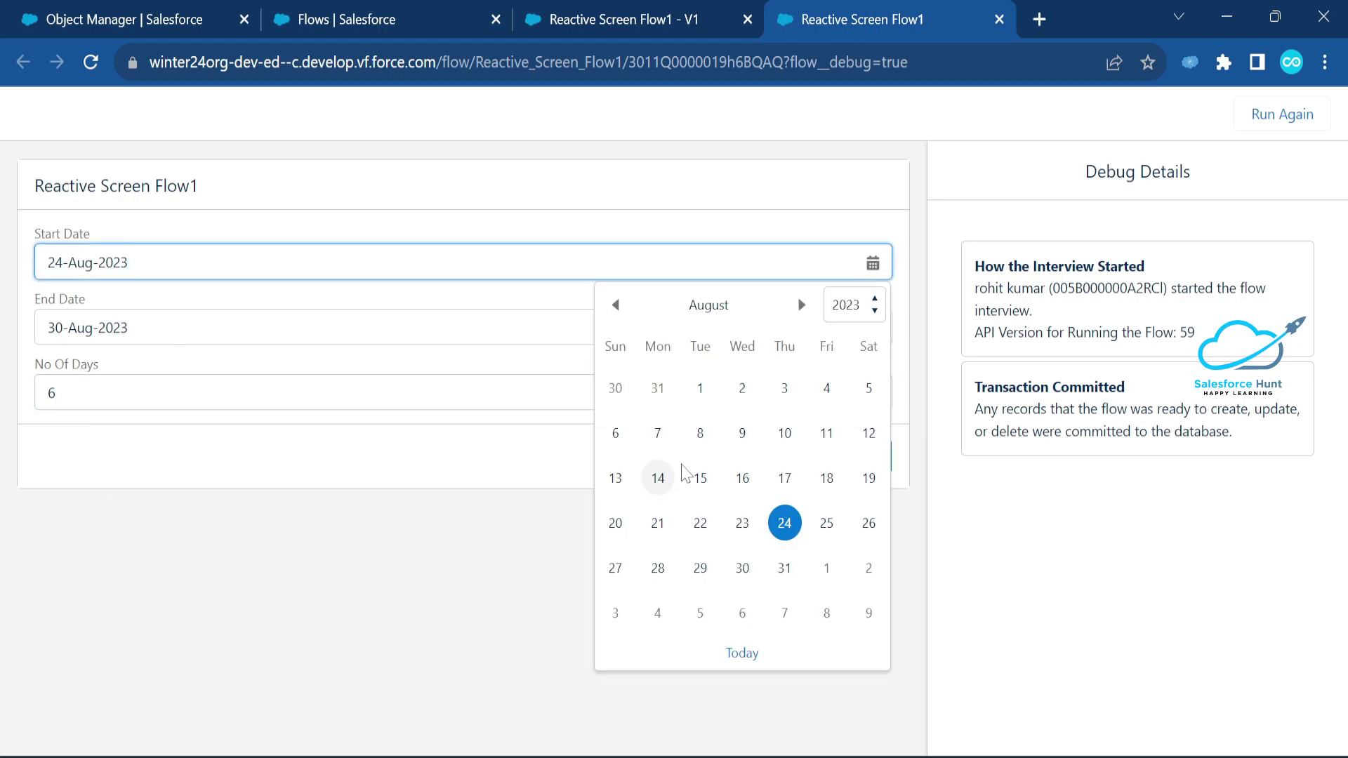
click(785, 570)
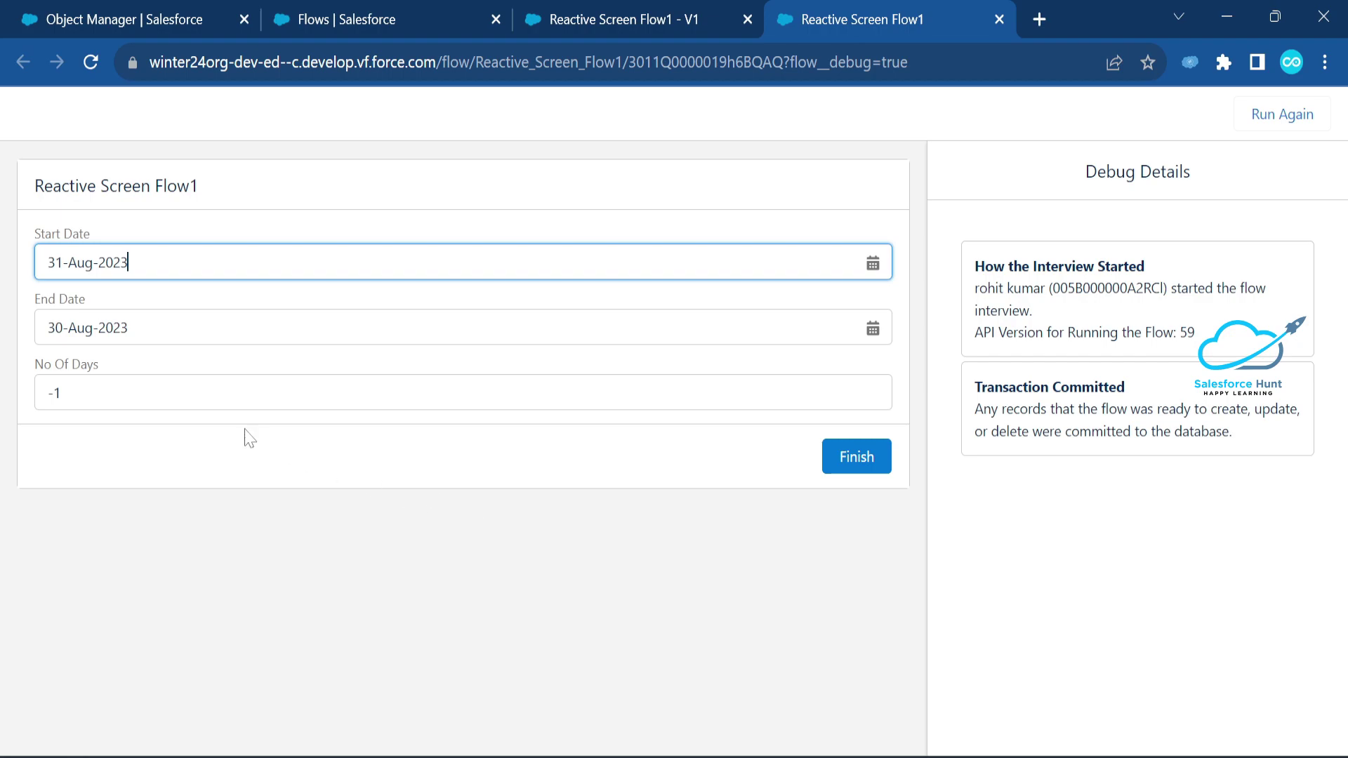
click(597, 328)
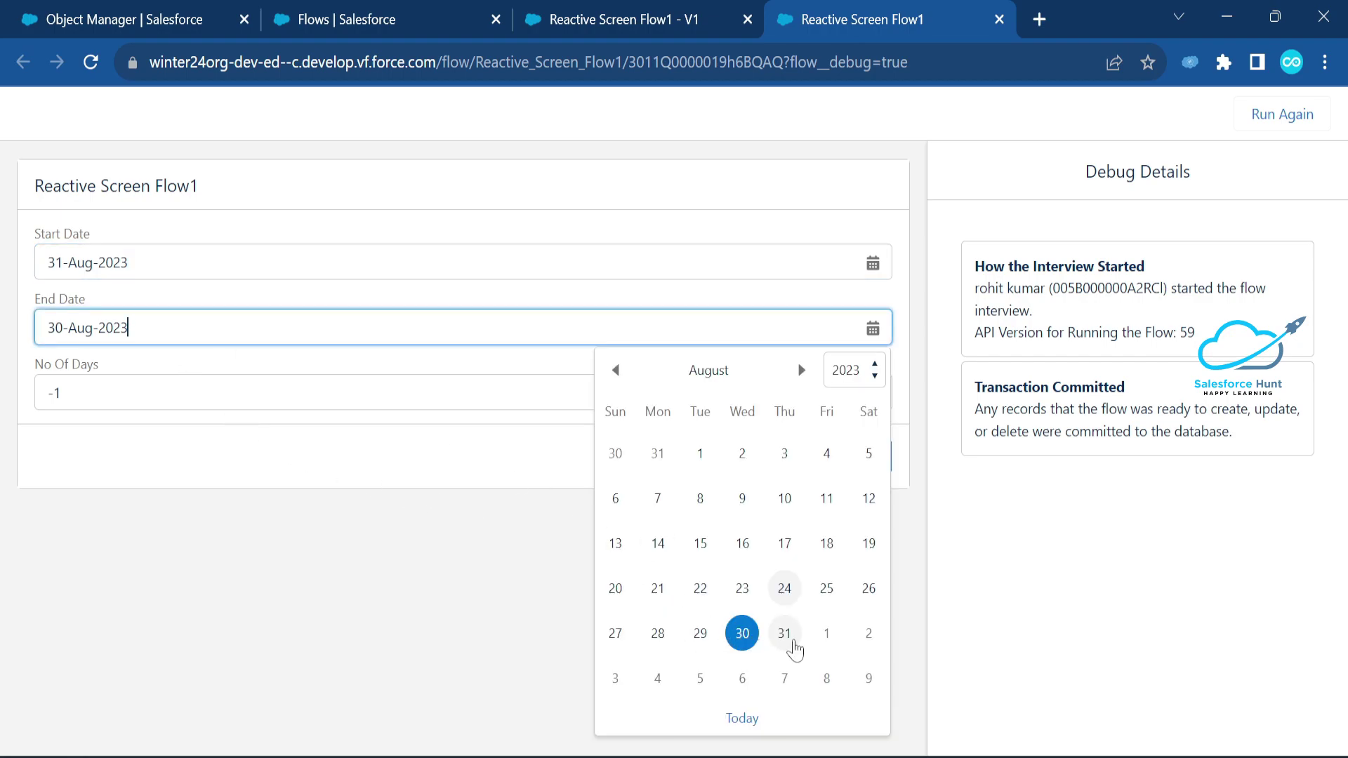
click(597, 262)
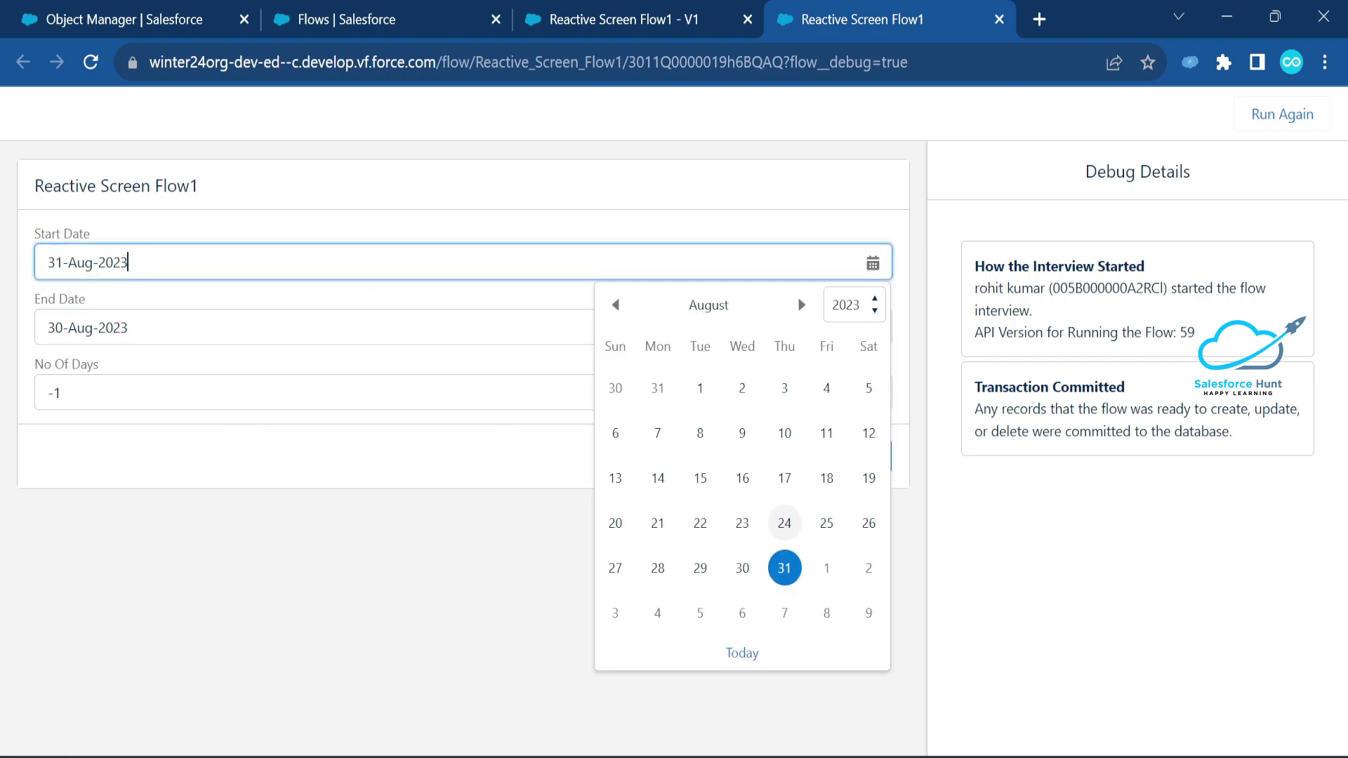
click(784, 478)
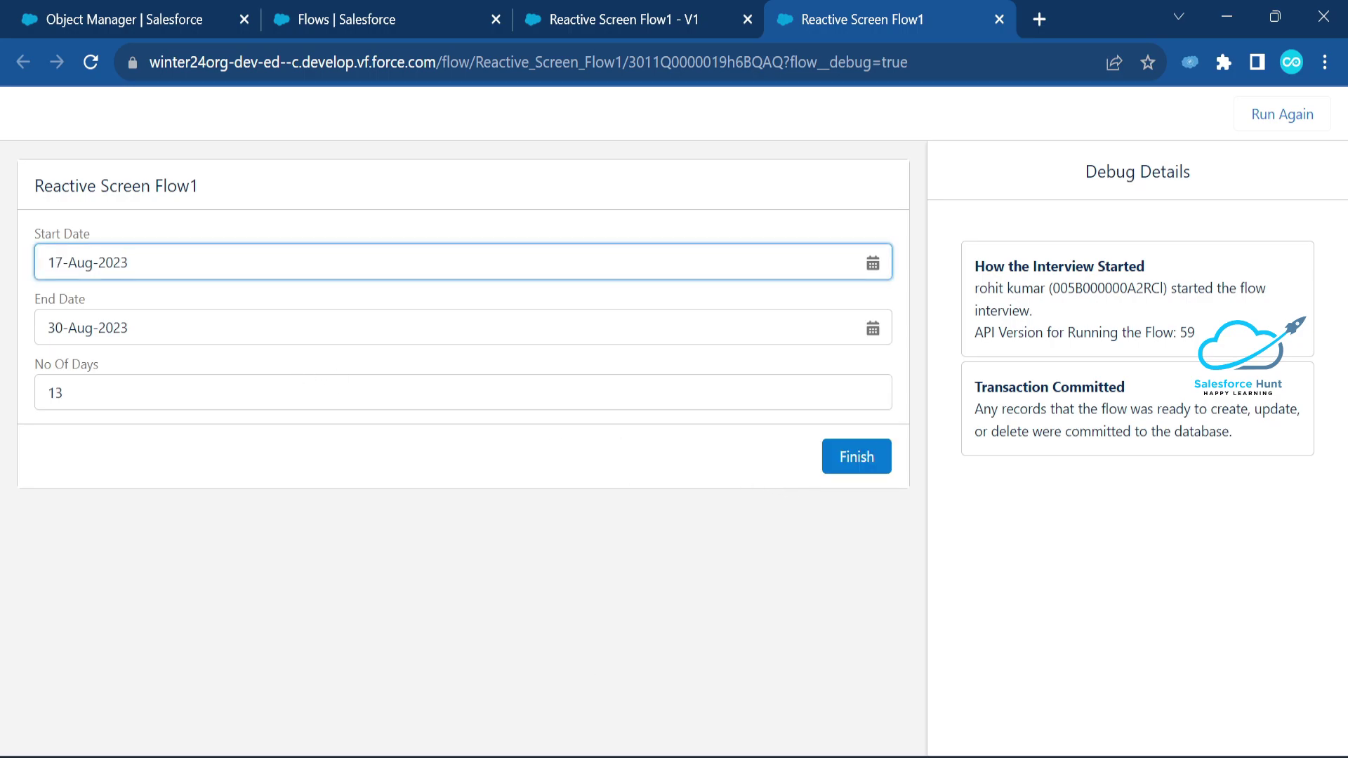
click(597, 328)
click(785, 636)
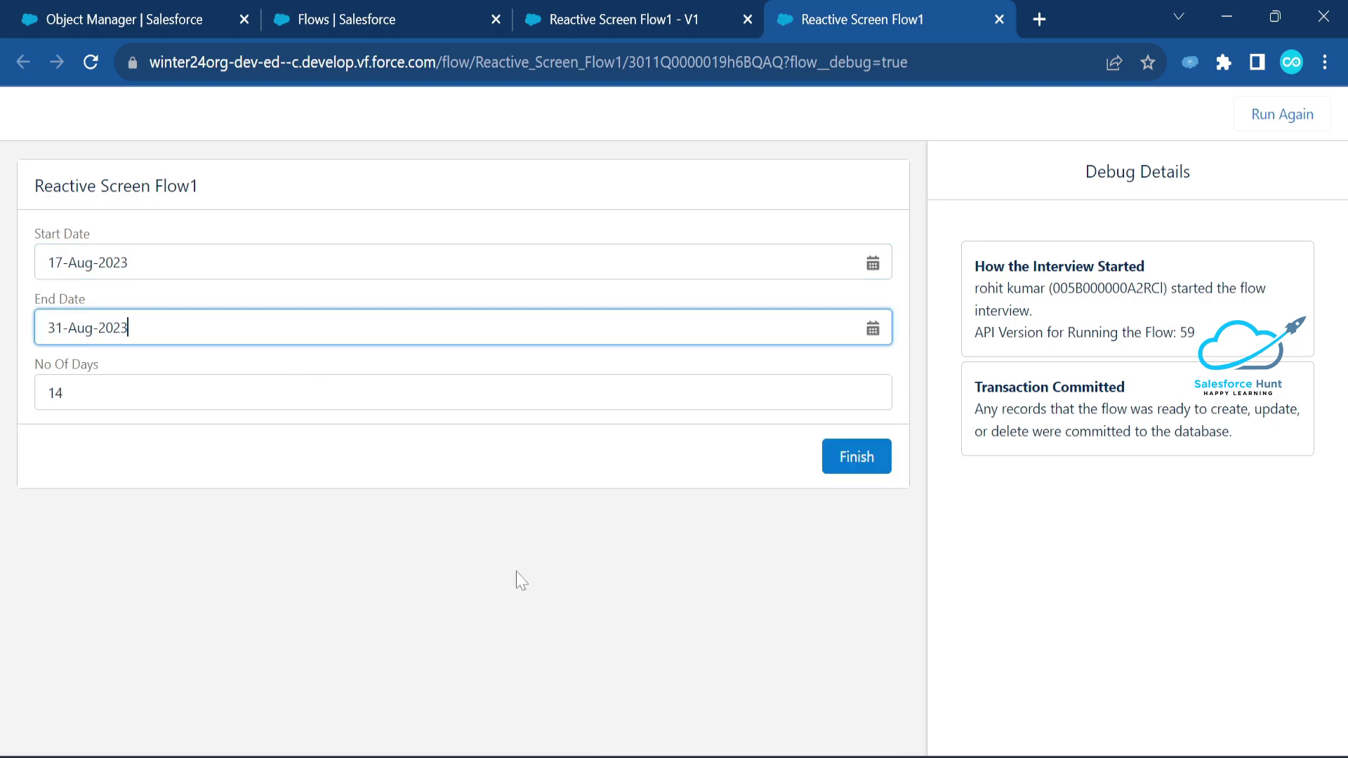
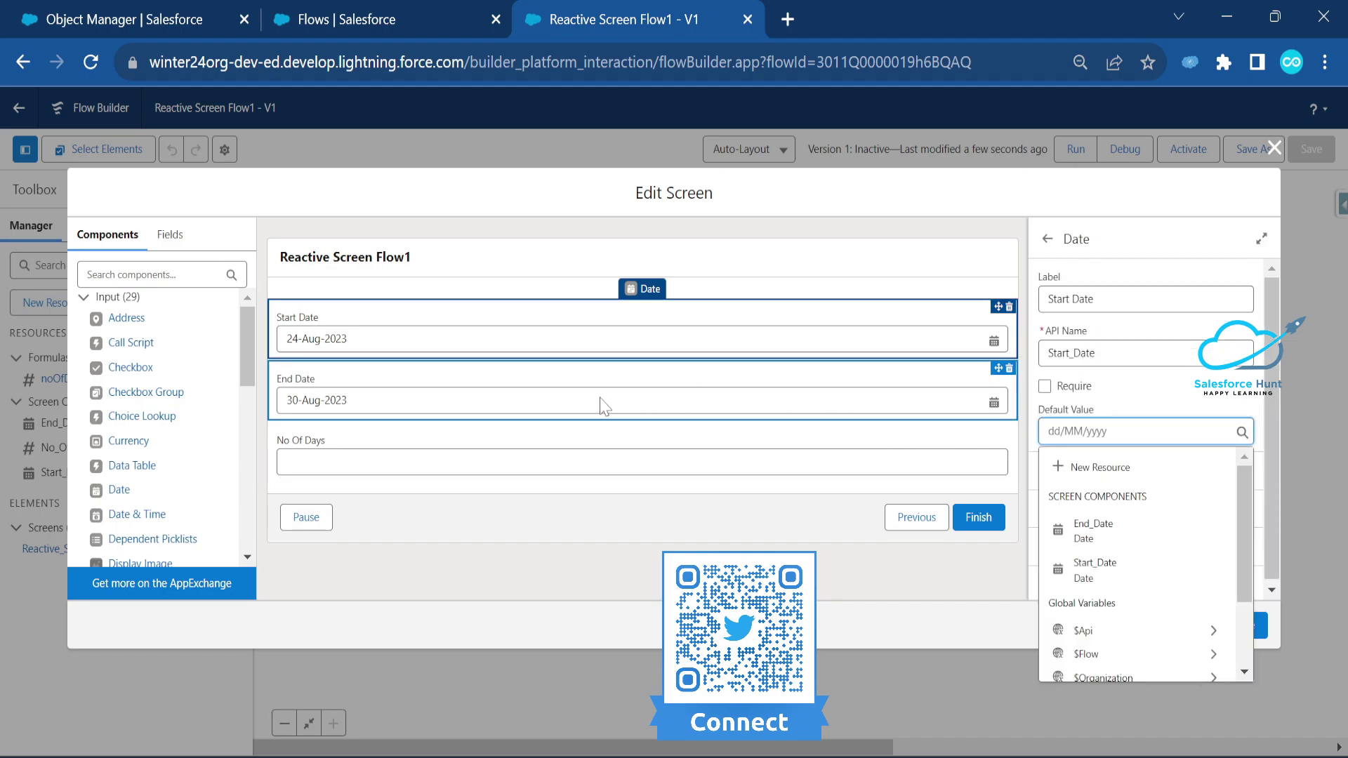
- Clear the default value of the End Date component, finish the screen and save the flow
click(811, 418)
click(1138, 431)
key(BackSpace)
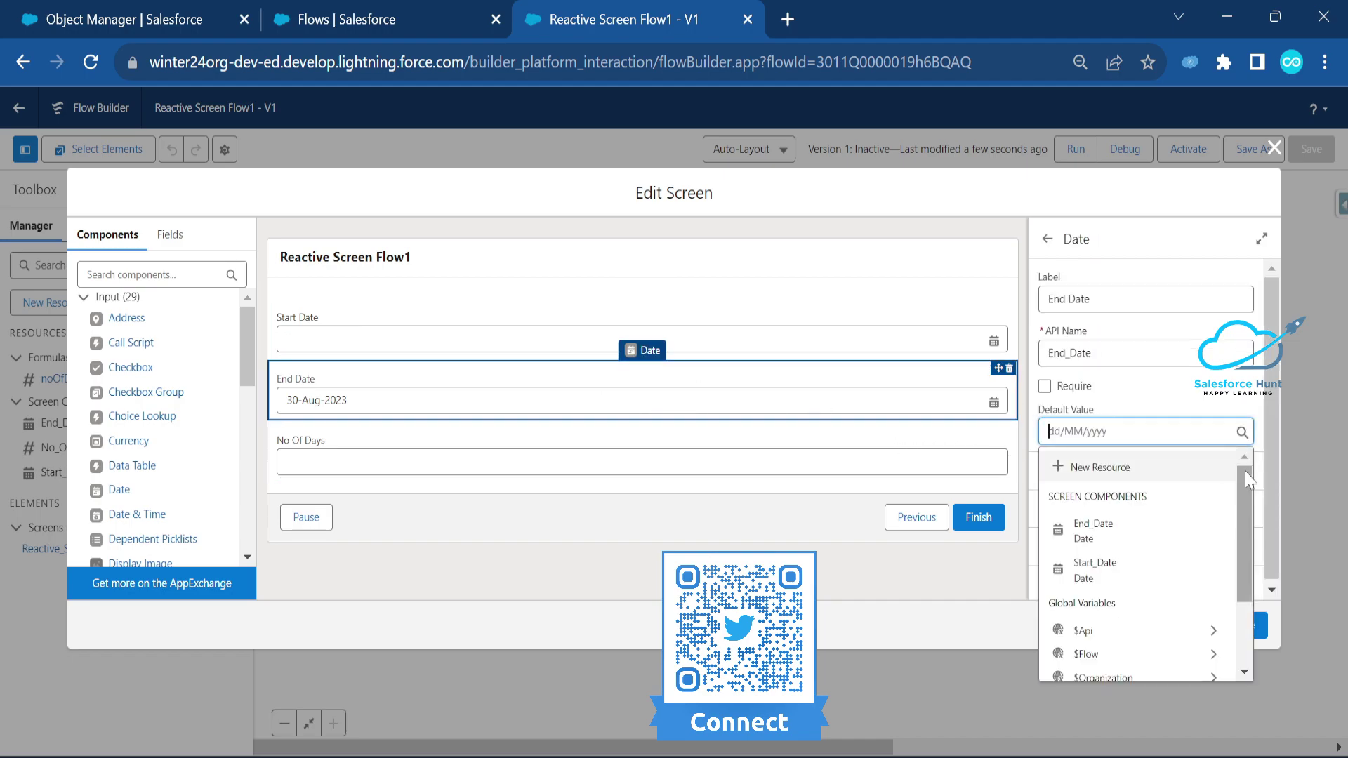
click(1227, 396)
click(1256, 624)
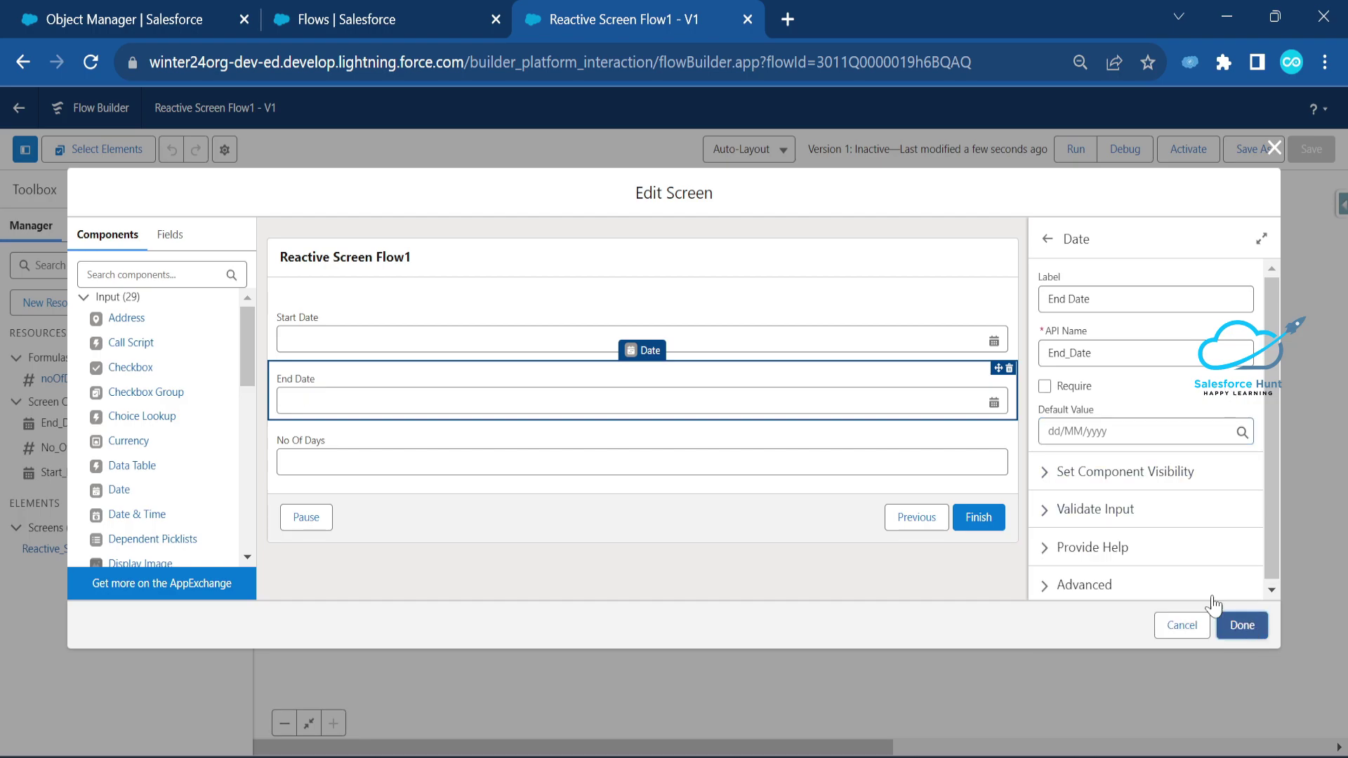
click(1311, 149)
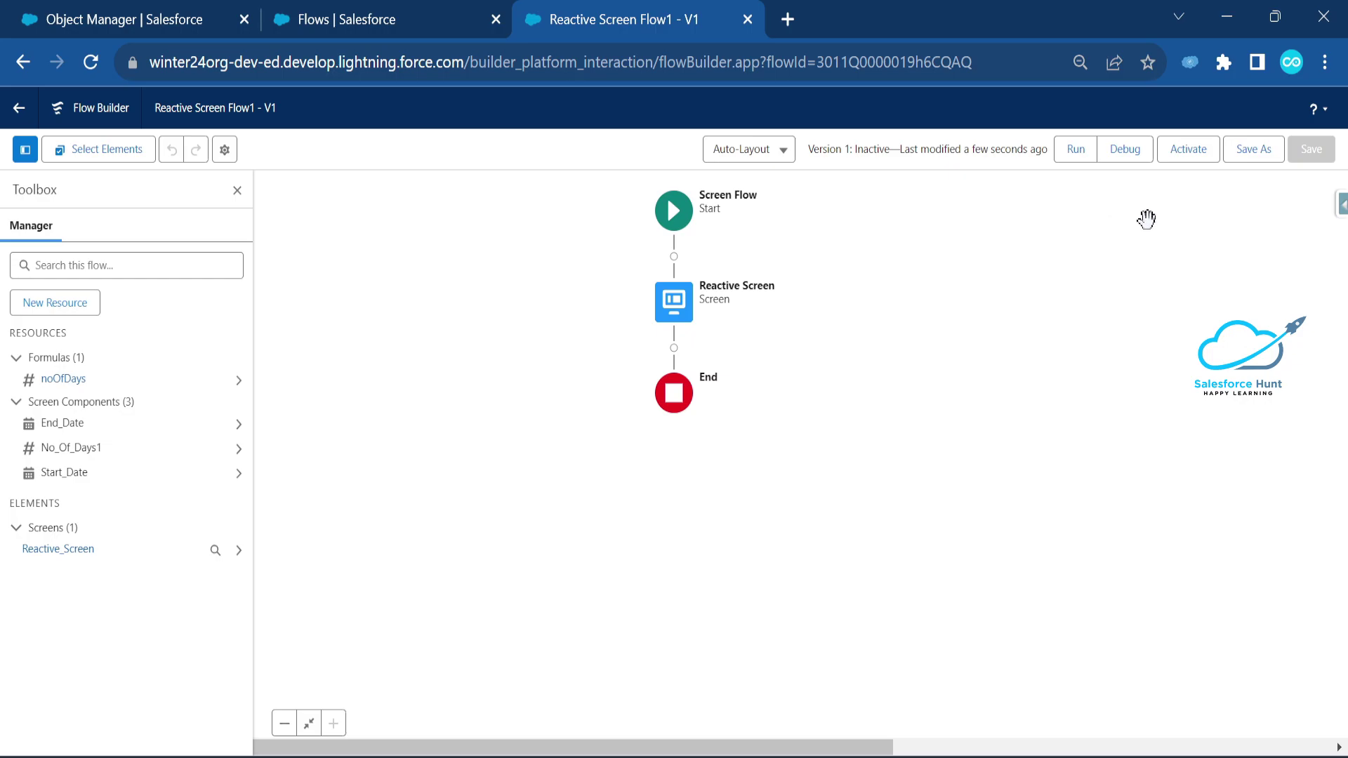
- Debug the flow again with Start Date 24-Aug-2023 and End Date 30-Aug-2023
click(1126, 151)
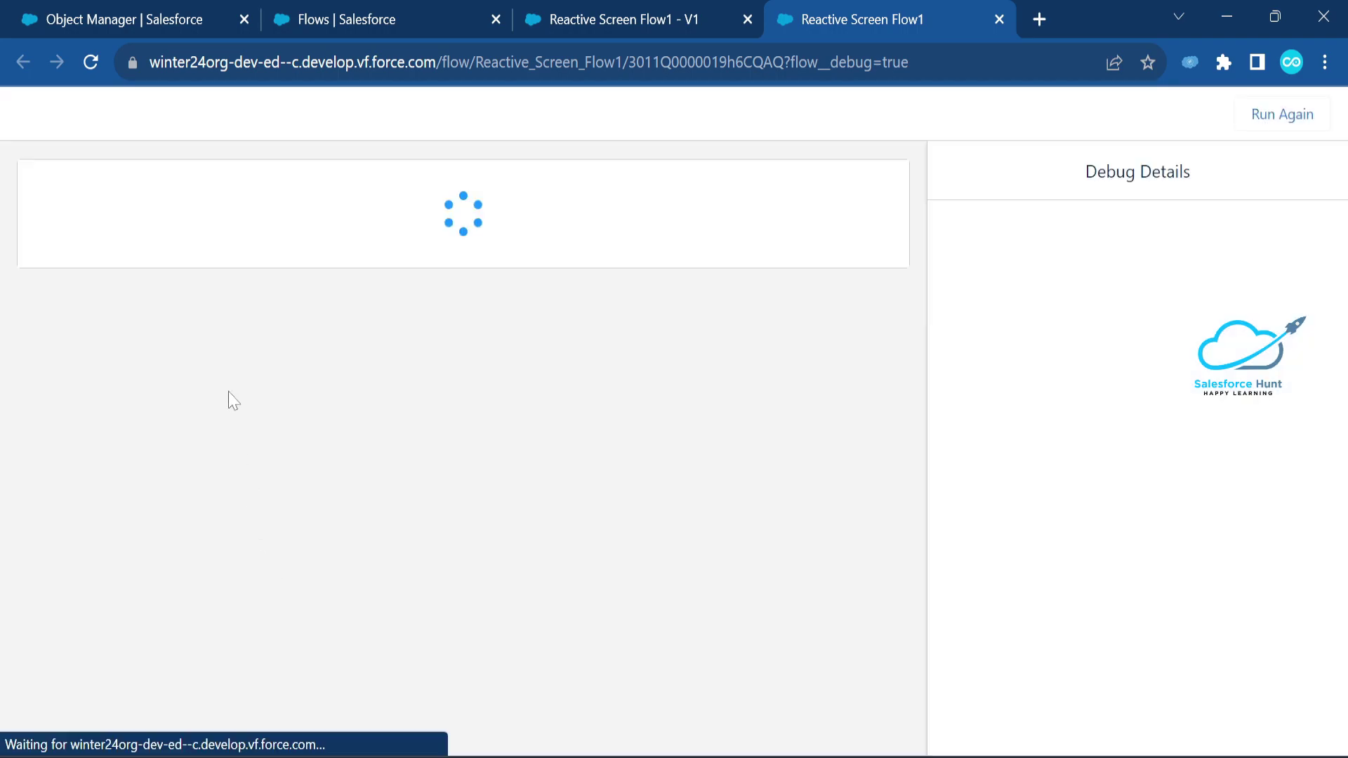
click(568, 262)
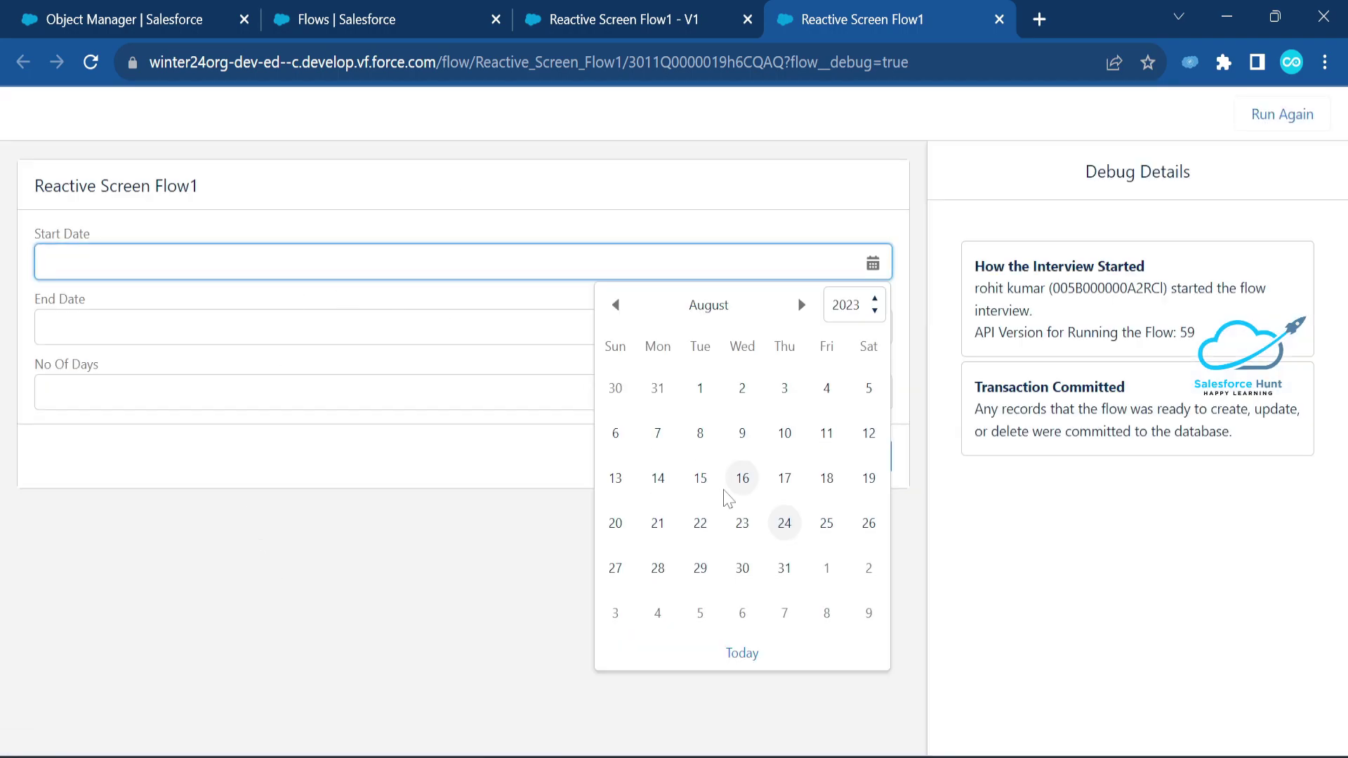
click(785, 533)
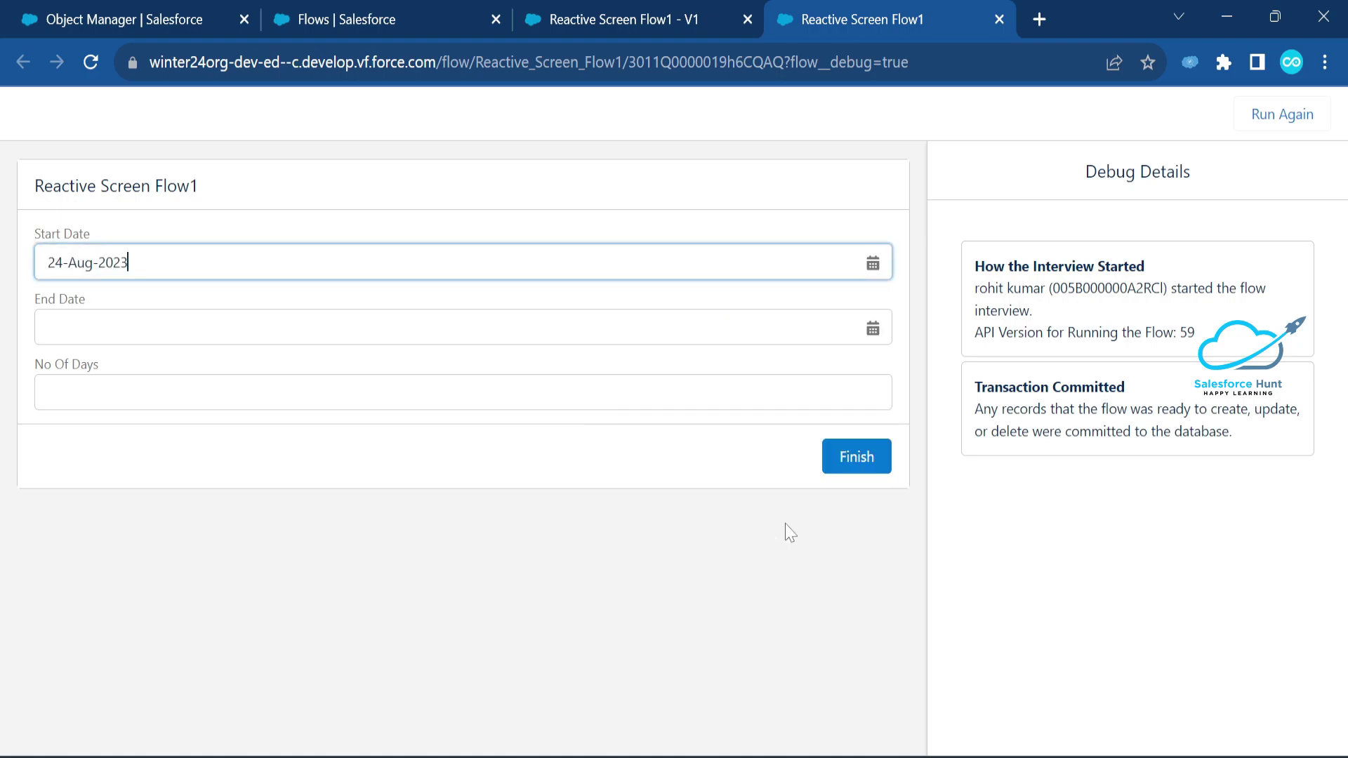
click(235, 327)
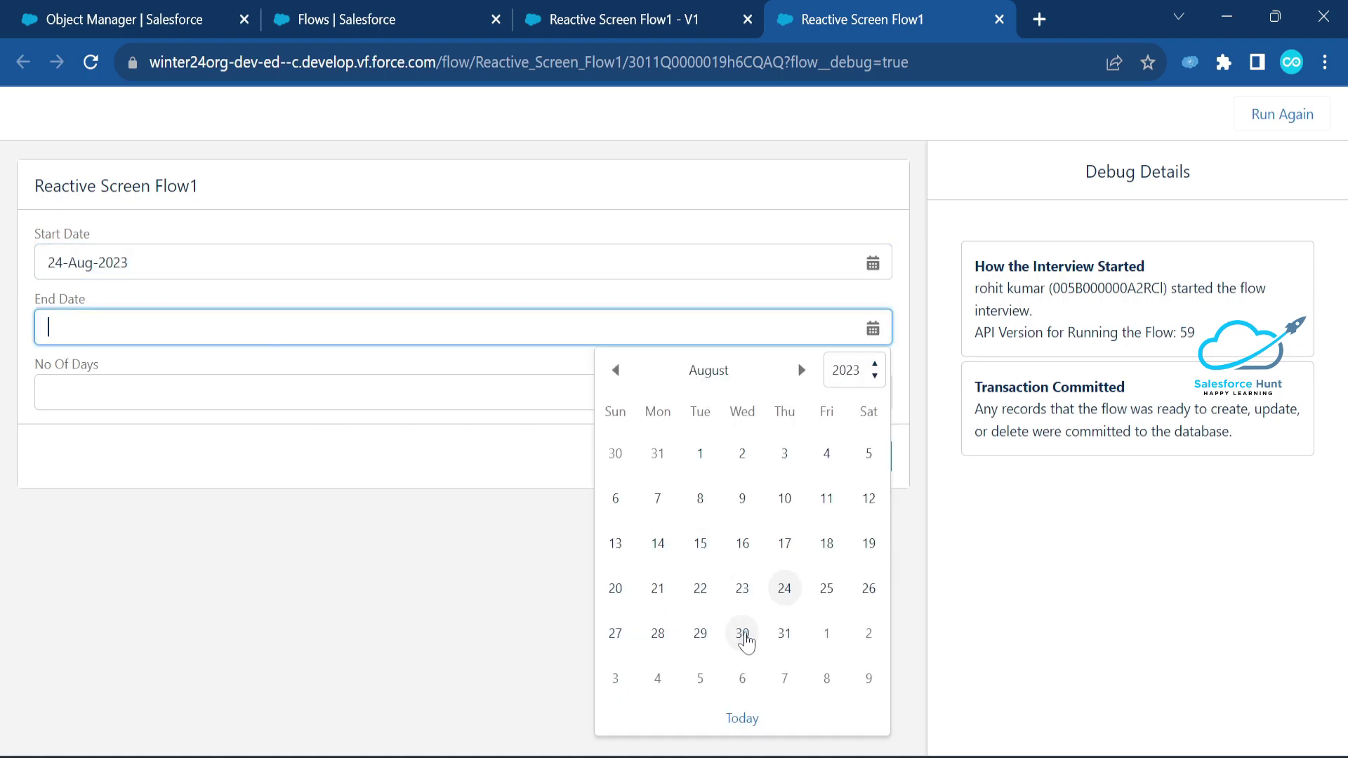
click(742, 633)
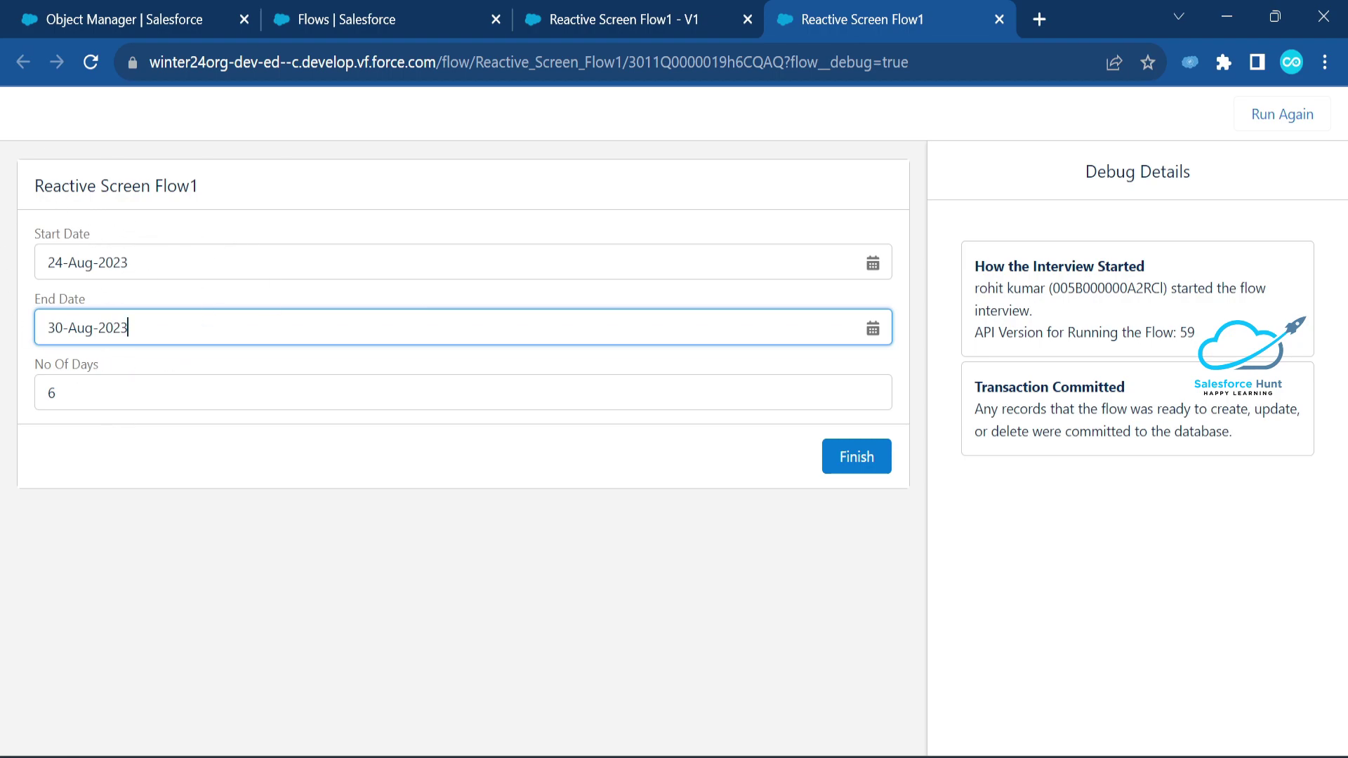
- Close the flow builder and debug run pages of Reactive Screen Flow1 to return to the Flows list
drag(34, 188, 287, 200)
click(287, 200)
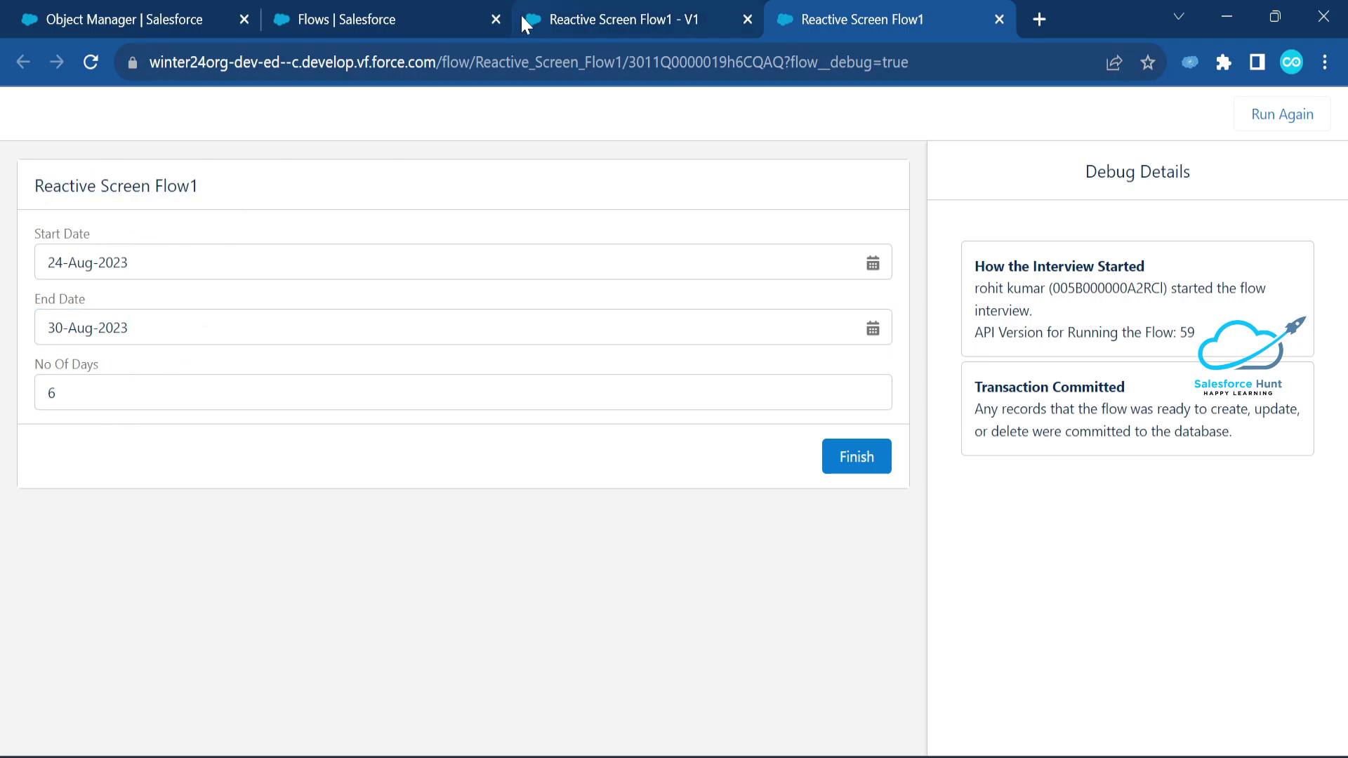
middle_click(663, 23)
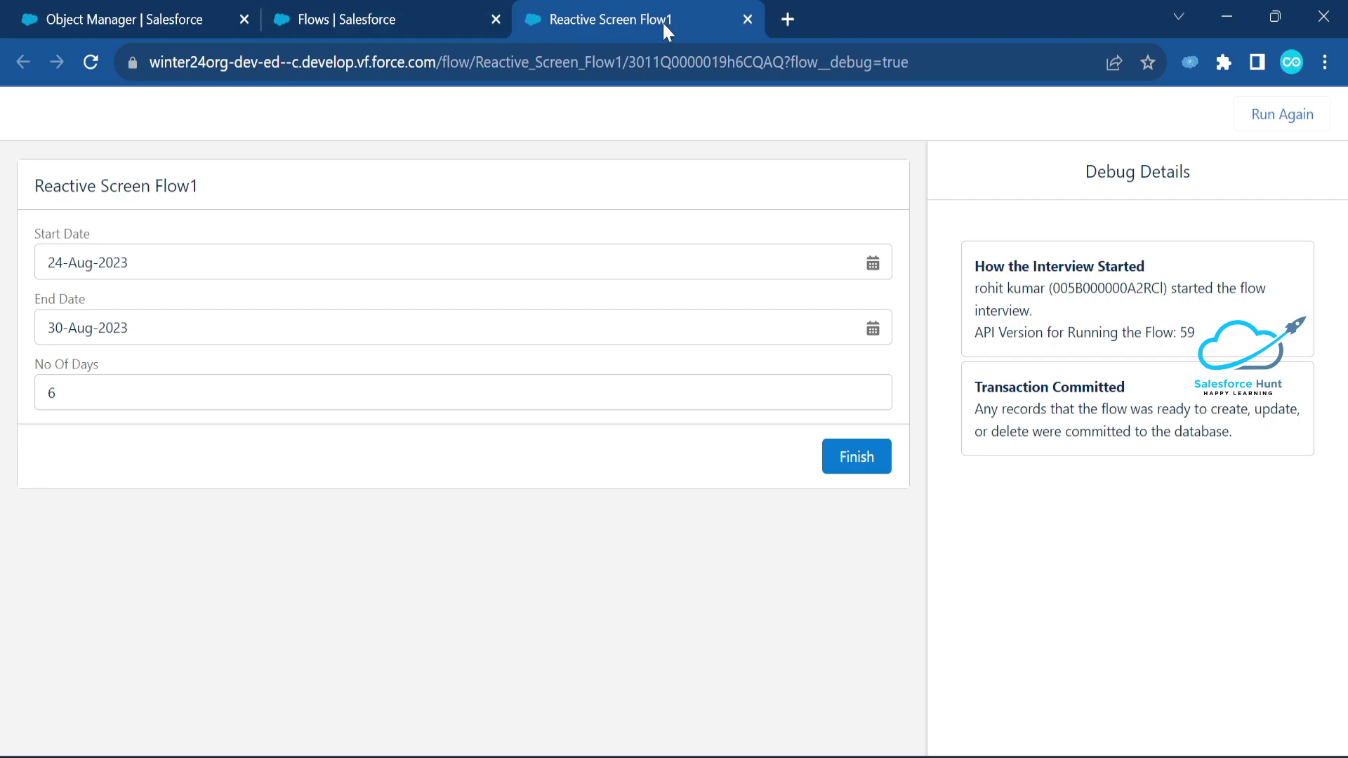
middle_click(663, 21)
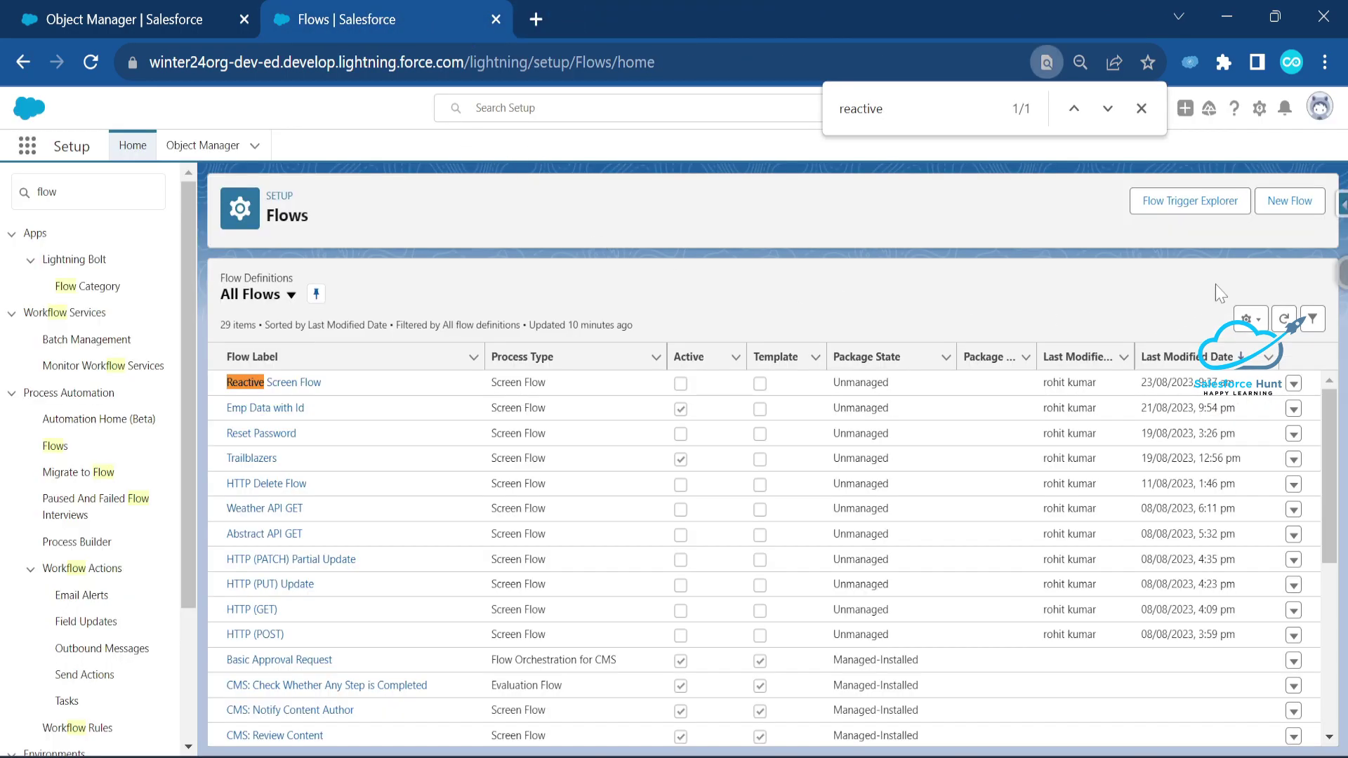
- Create a new flow of the Screen Flow type from the Flows list
click(1290, 204)
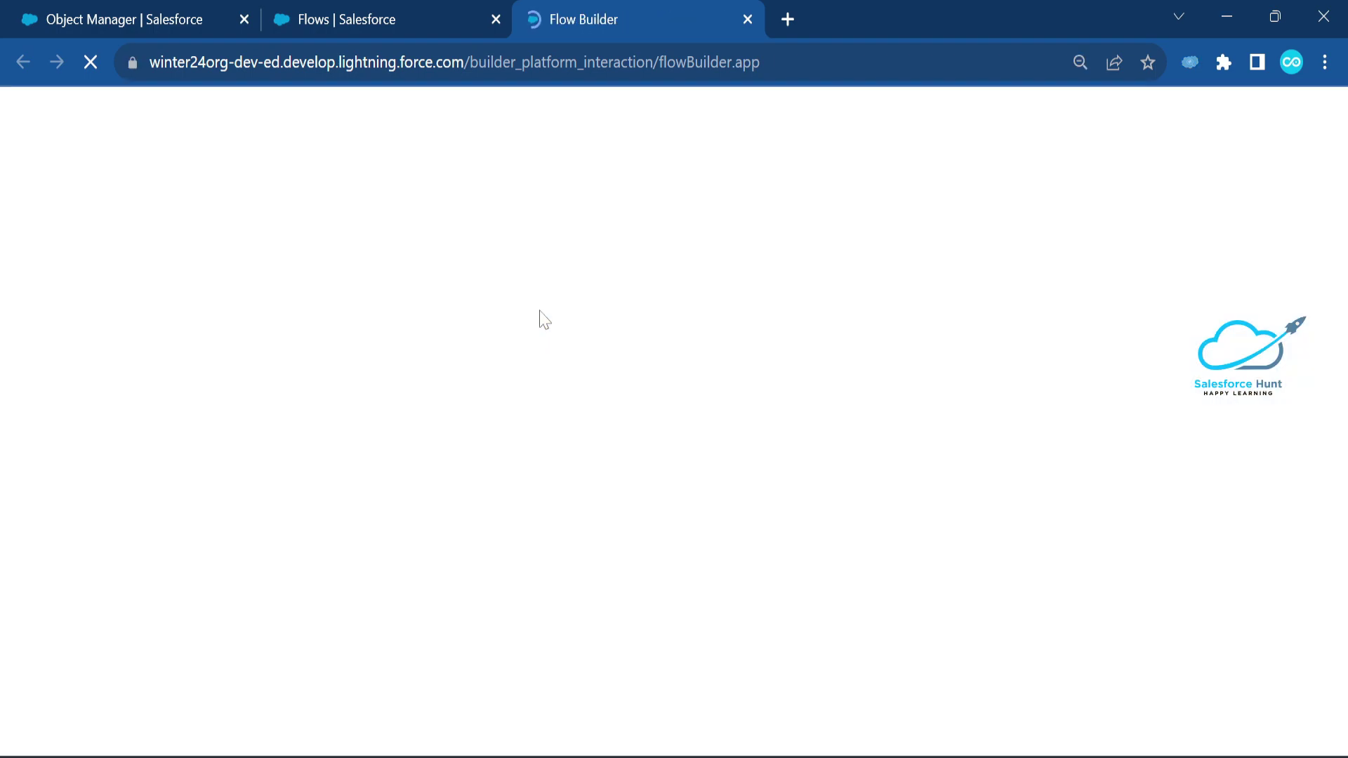
click(359, 312)
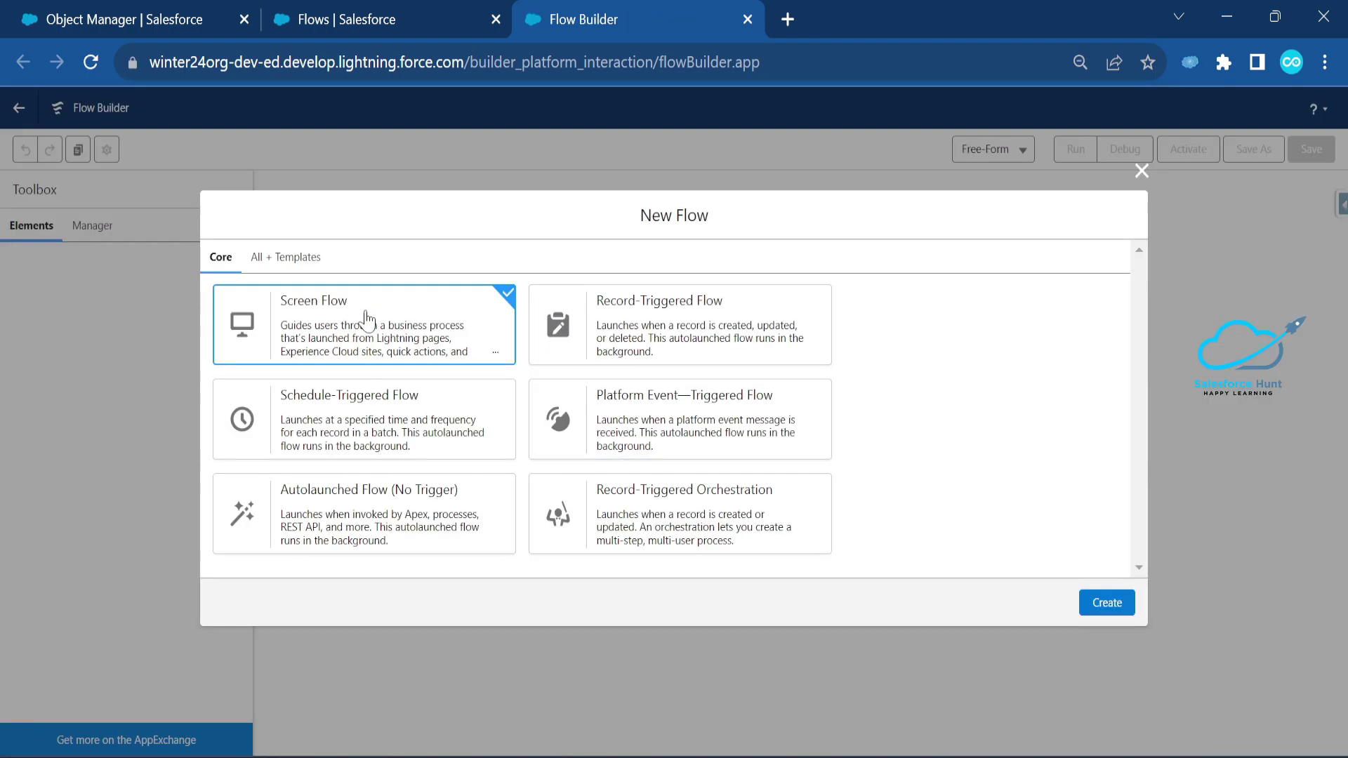
click(1101, 604)
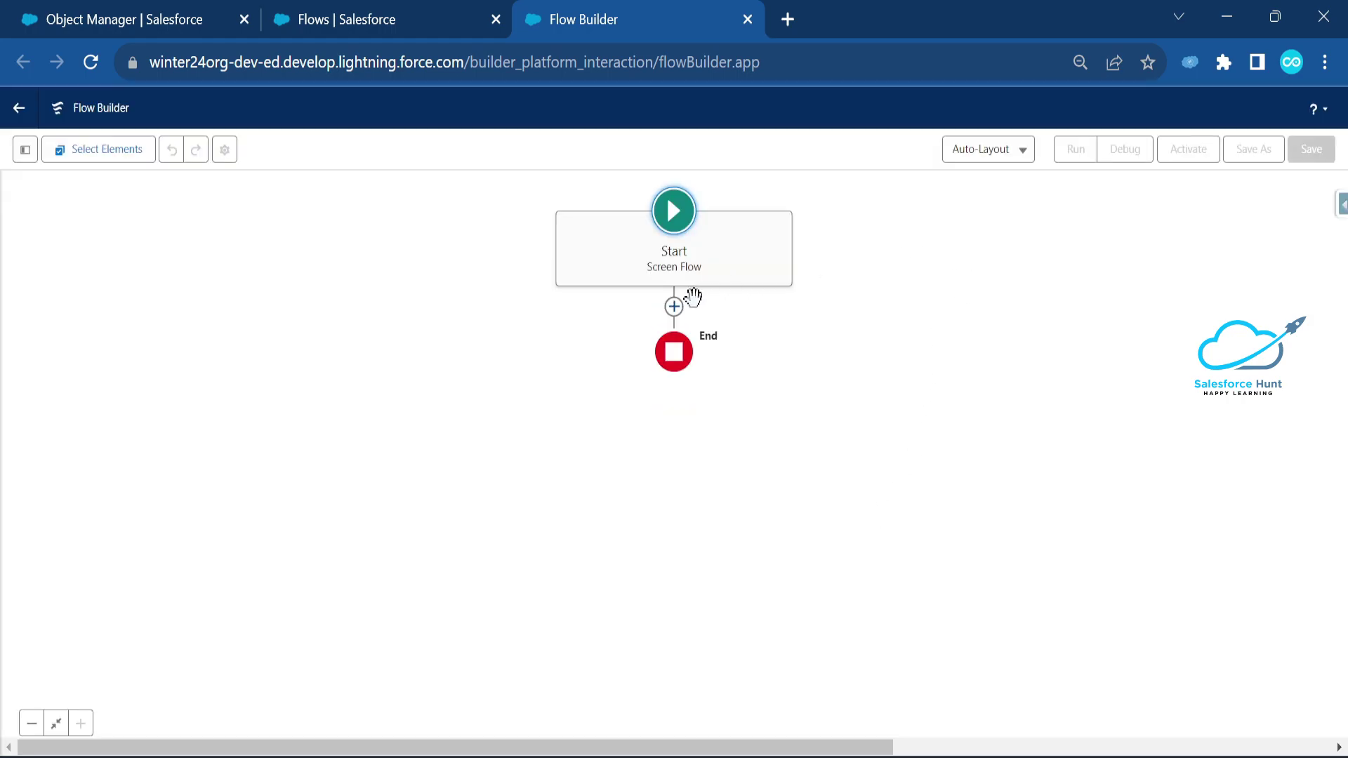
- Add a Screen element after Start with the label Reactive Text and API name Reactive_Text
click(673, 308)
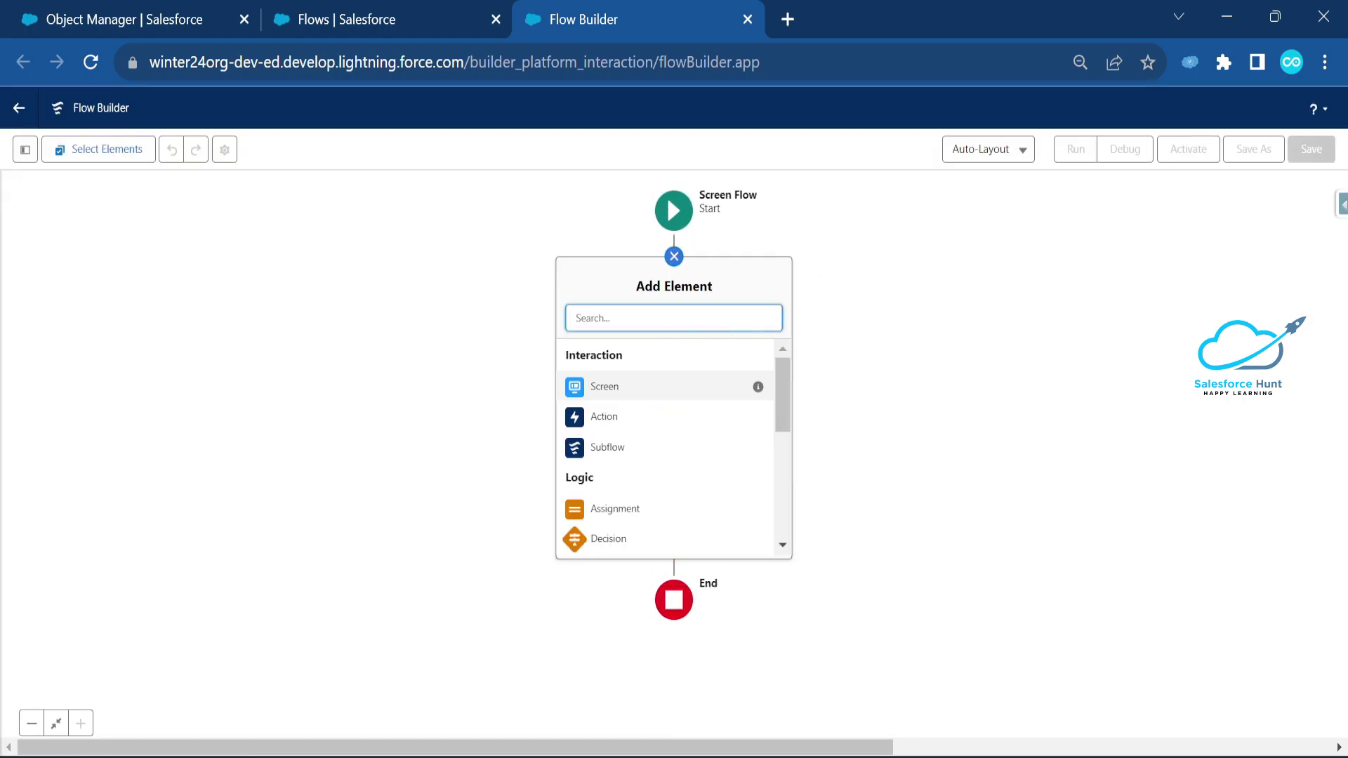
click(615, 388)
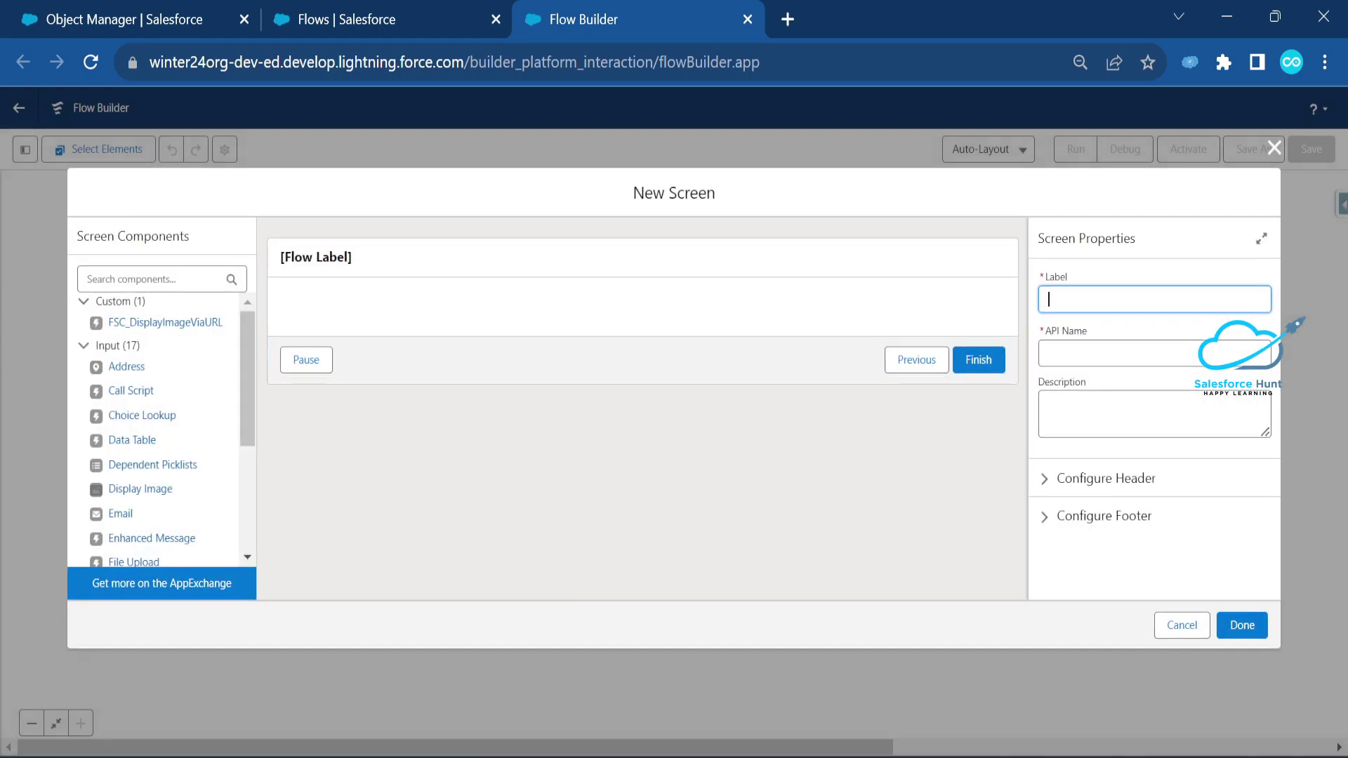
text(Reactive Text)
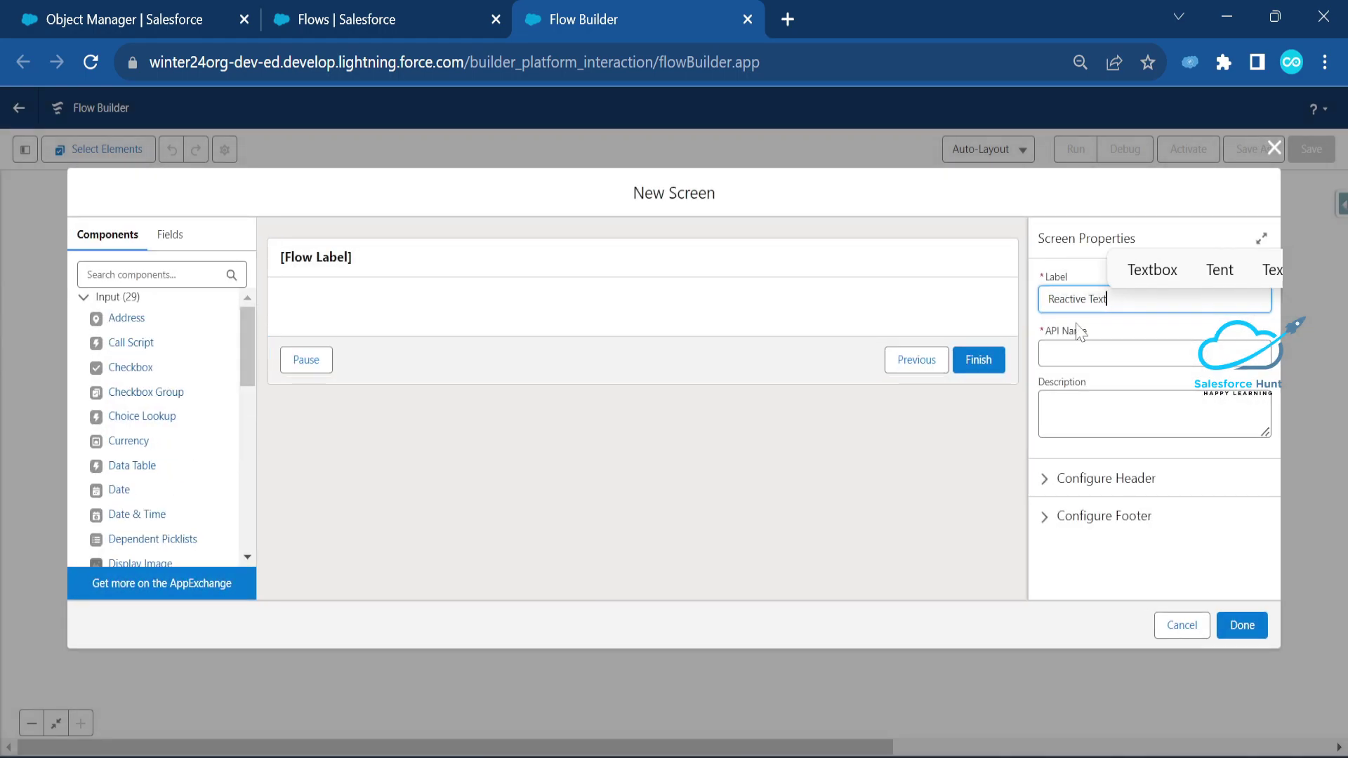
key(Tab)
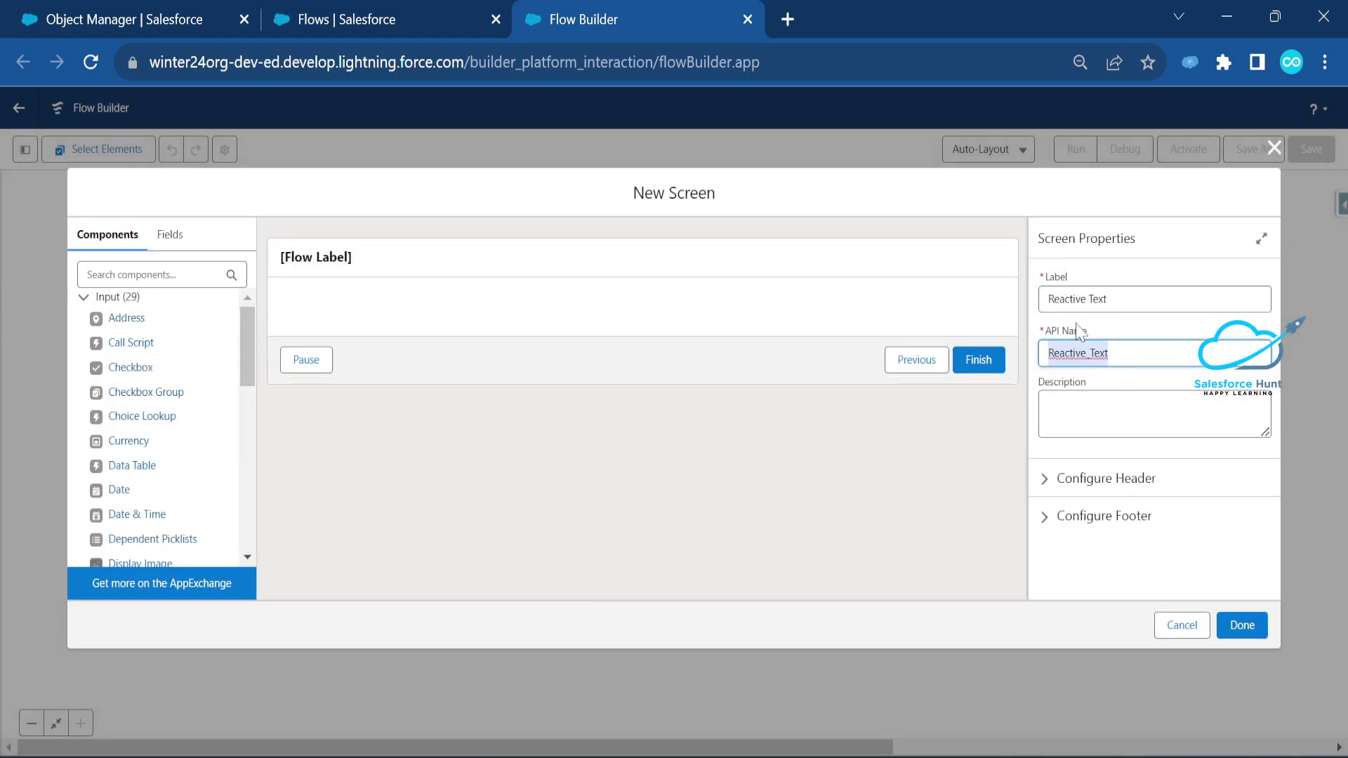
- Add a Slider component with API name mySlider and Range Maximum 10 to the screen, and finish the screen
click(140, 274)
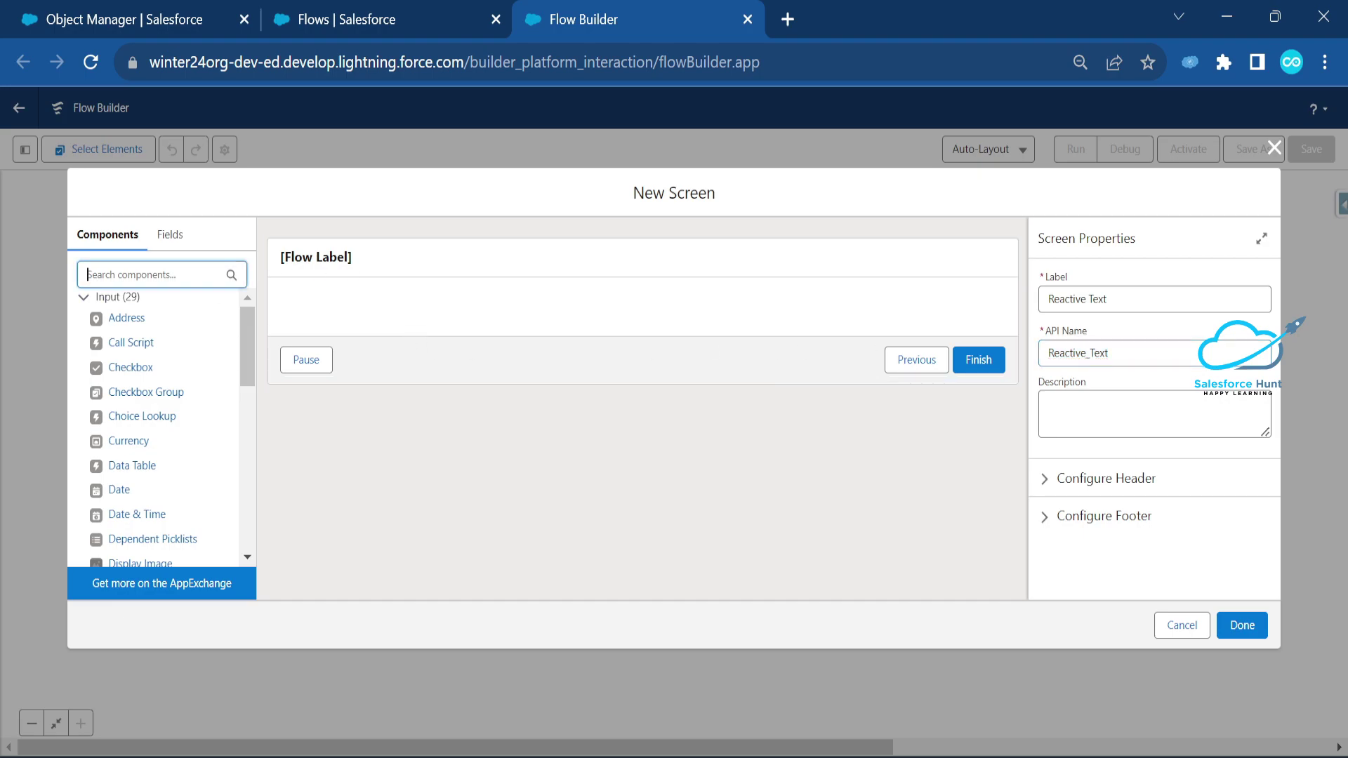
text(slide)
drag(132, 321, 324, 313)
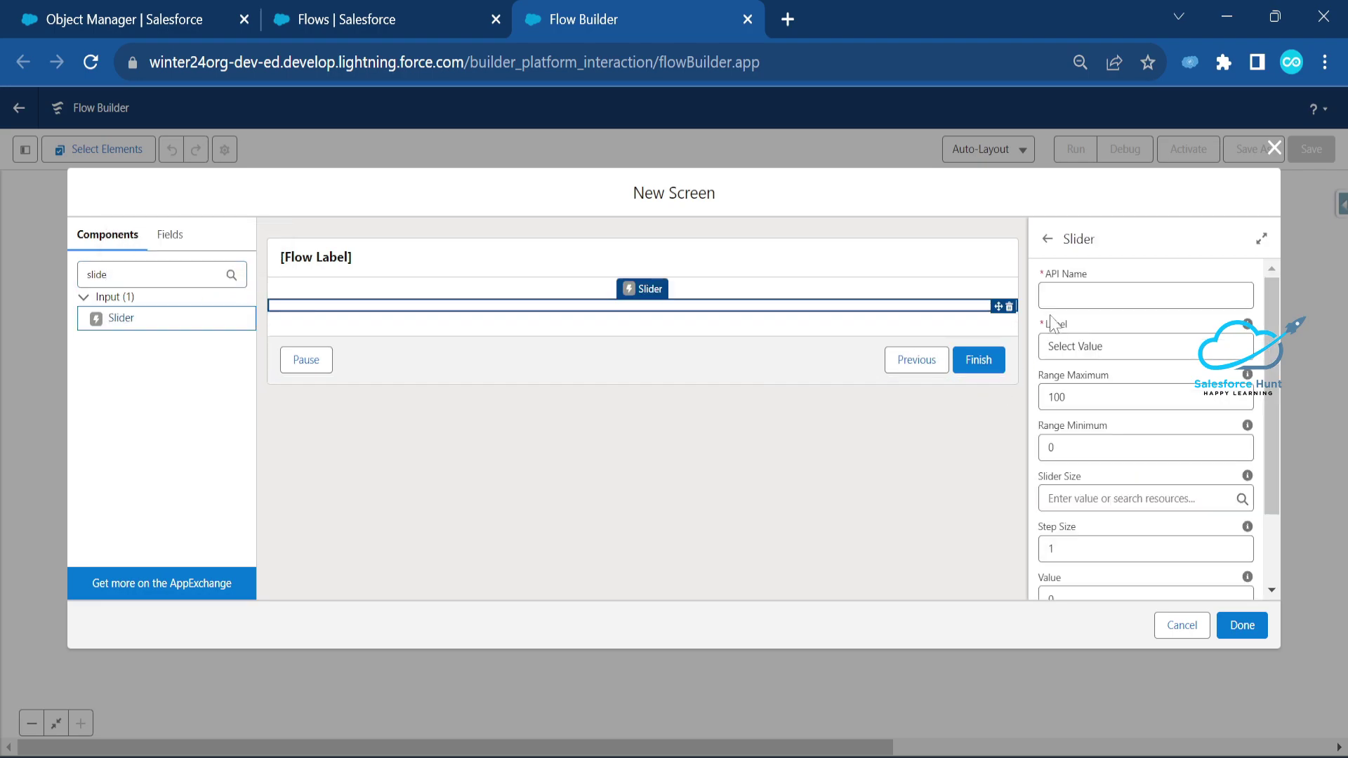
text(mySlider)
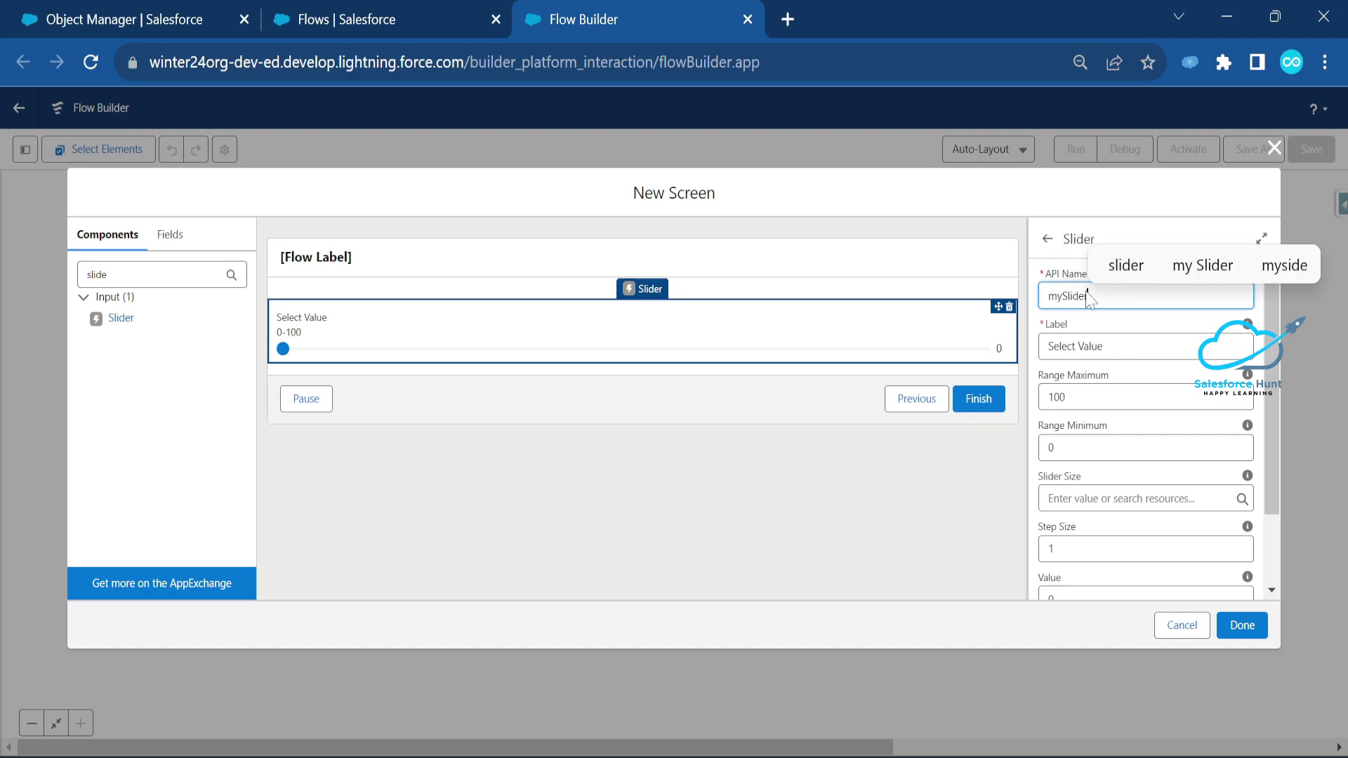
key(Tab)
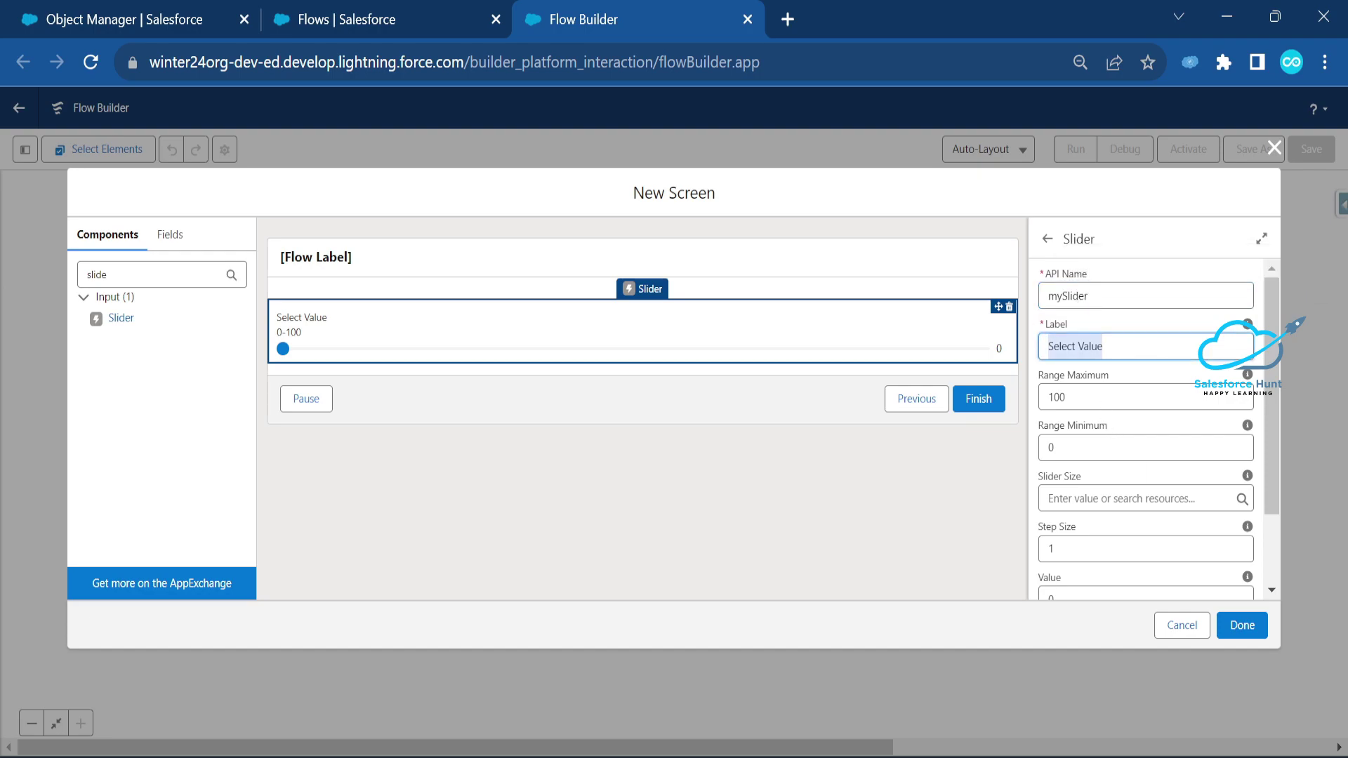
click(1065, 396)
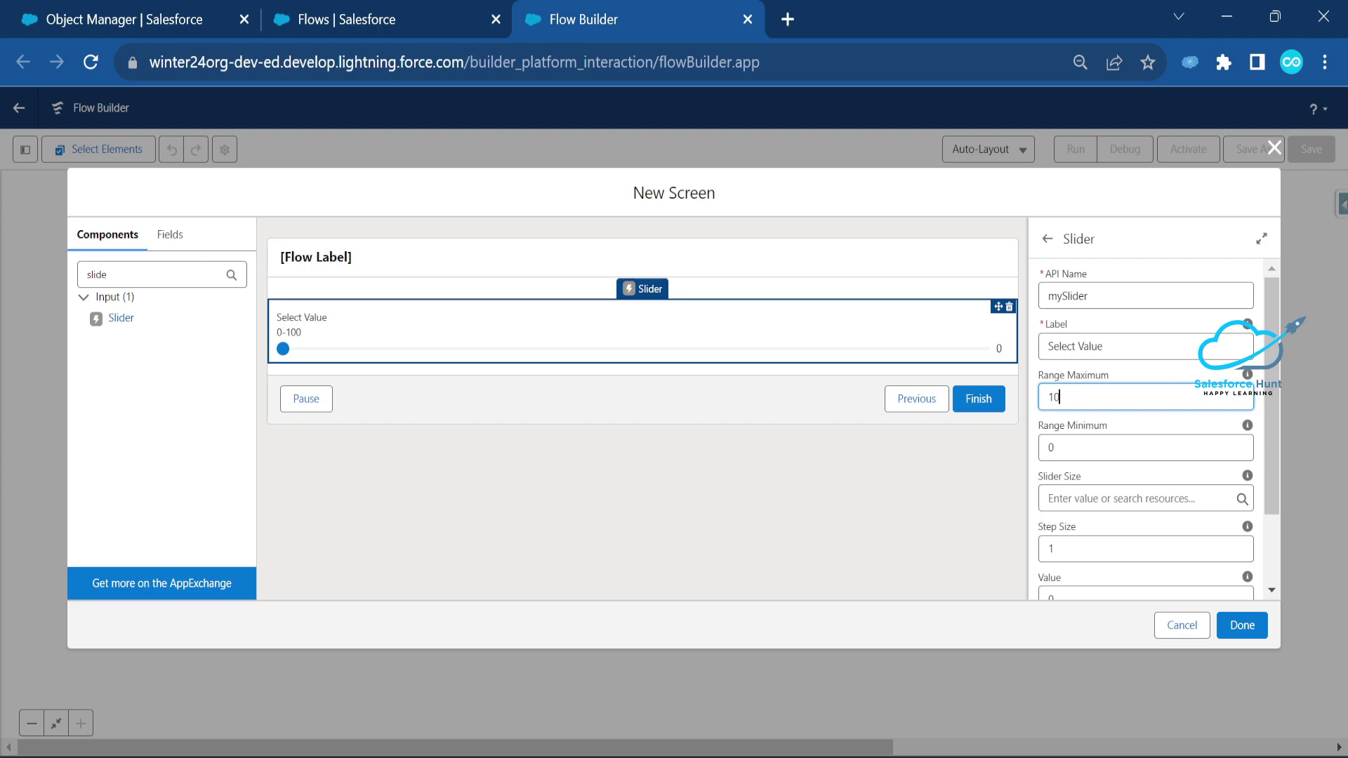
scroll(1163, 584, down, 2)
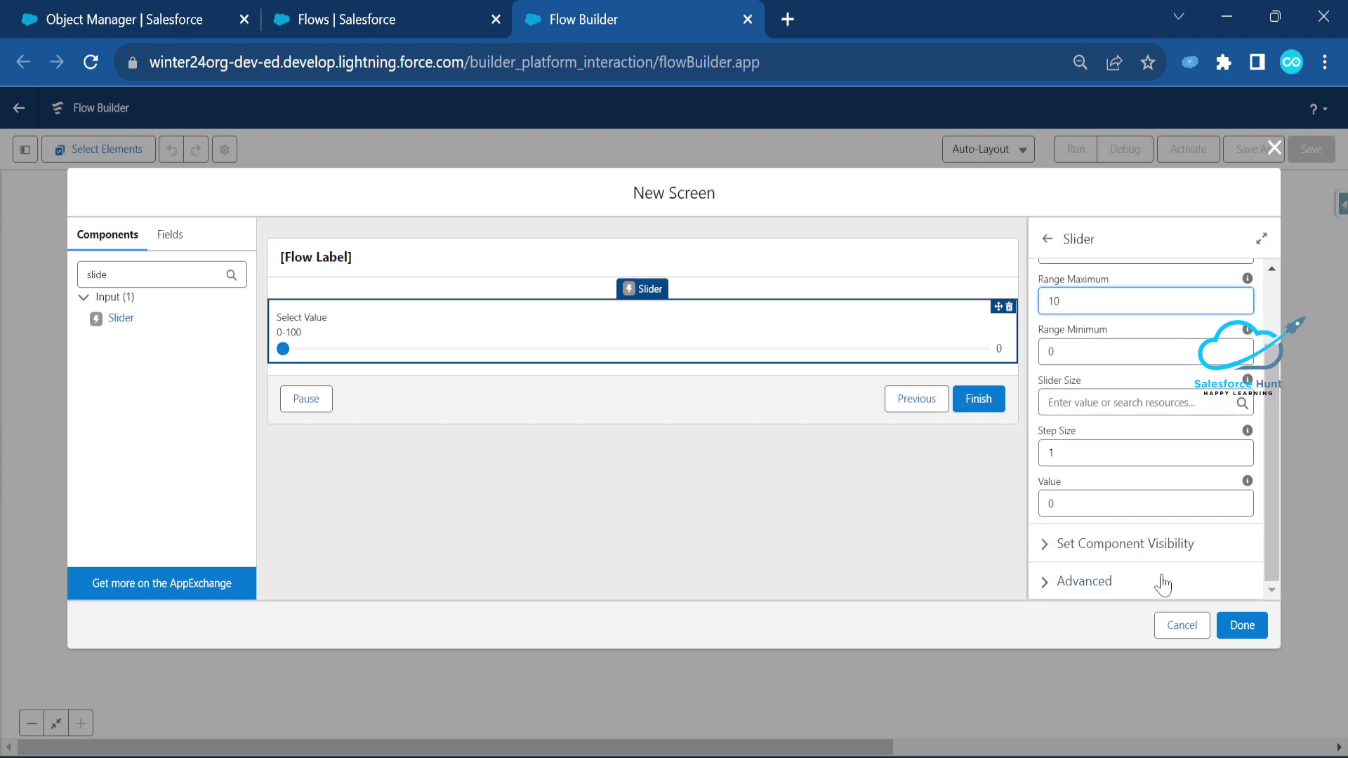
click(1241, 621)
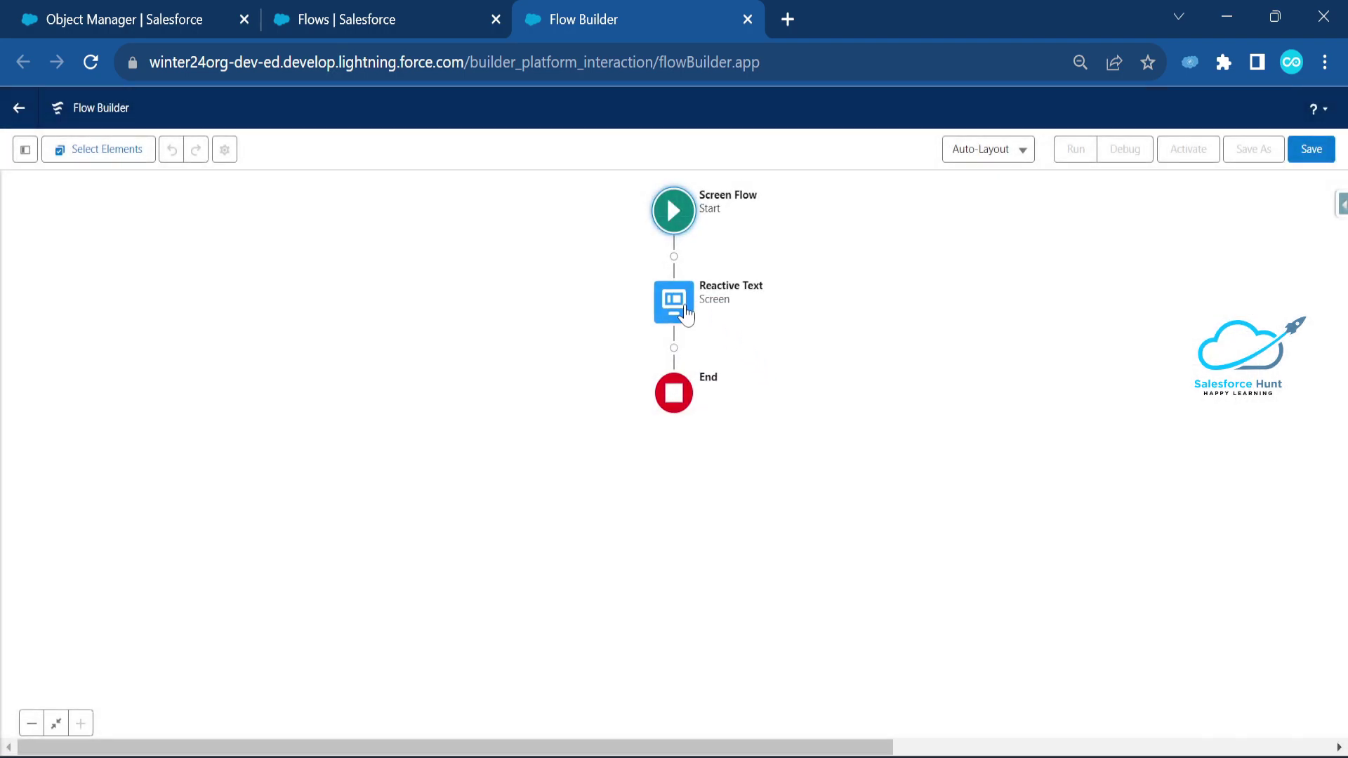
- Reopen the Reactive Text screen and add a Section component below the slider
double_click(686, 316)
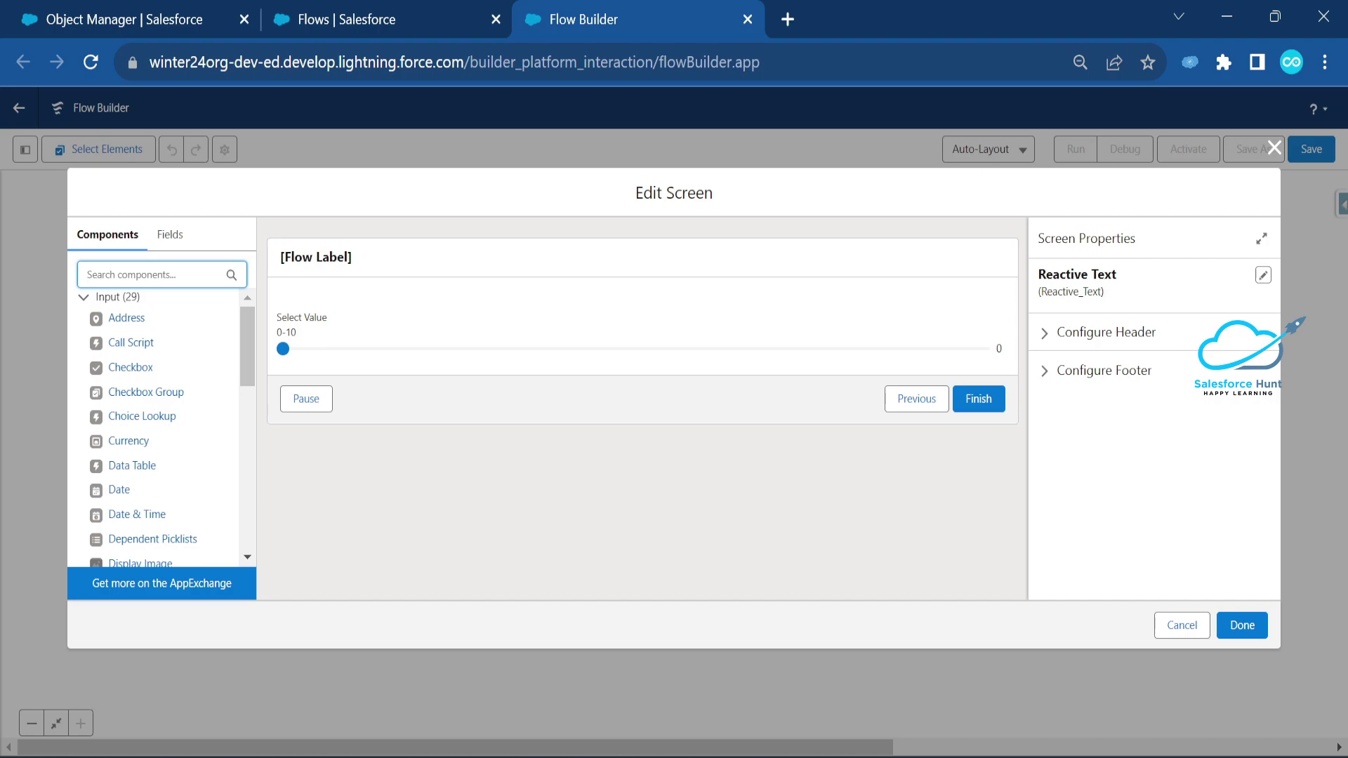
text(sec)
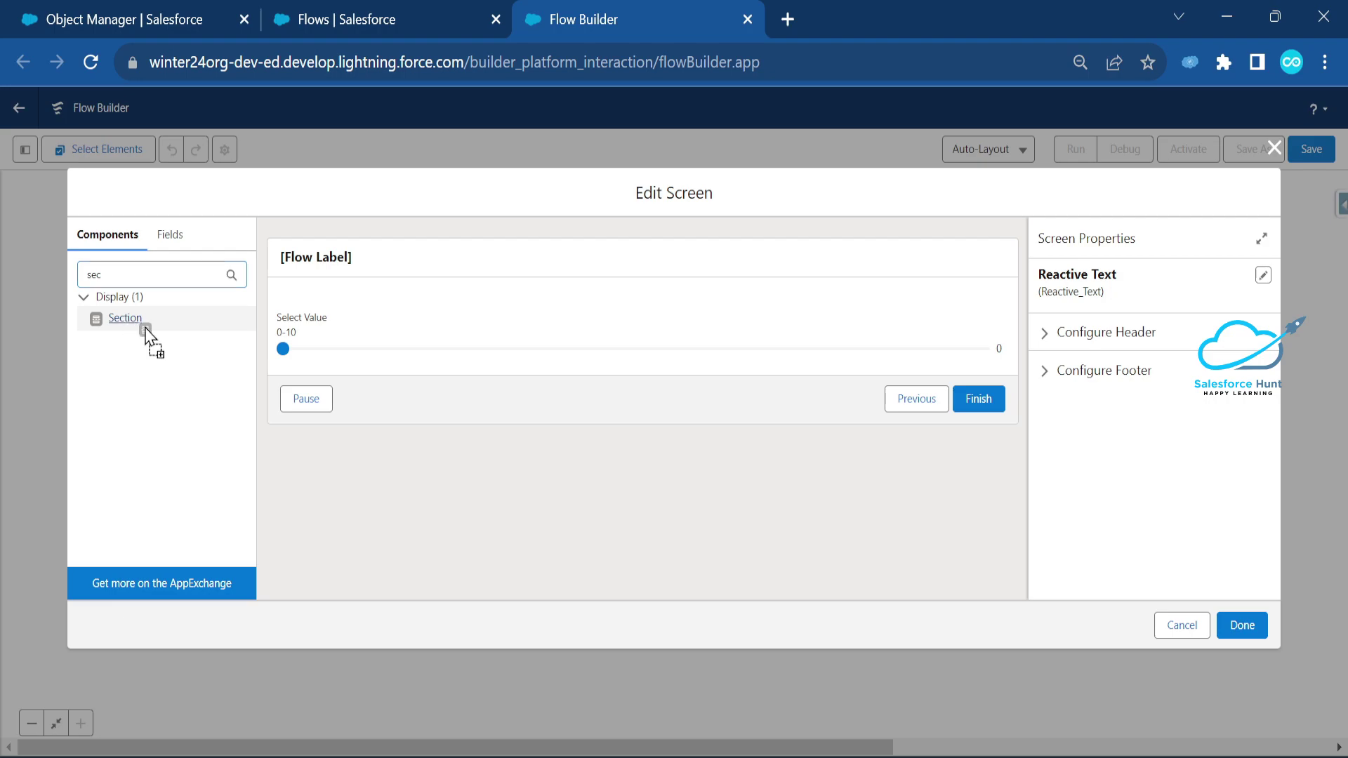
drag(144, 323, 332, 374)
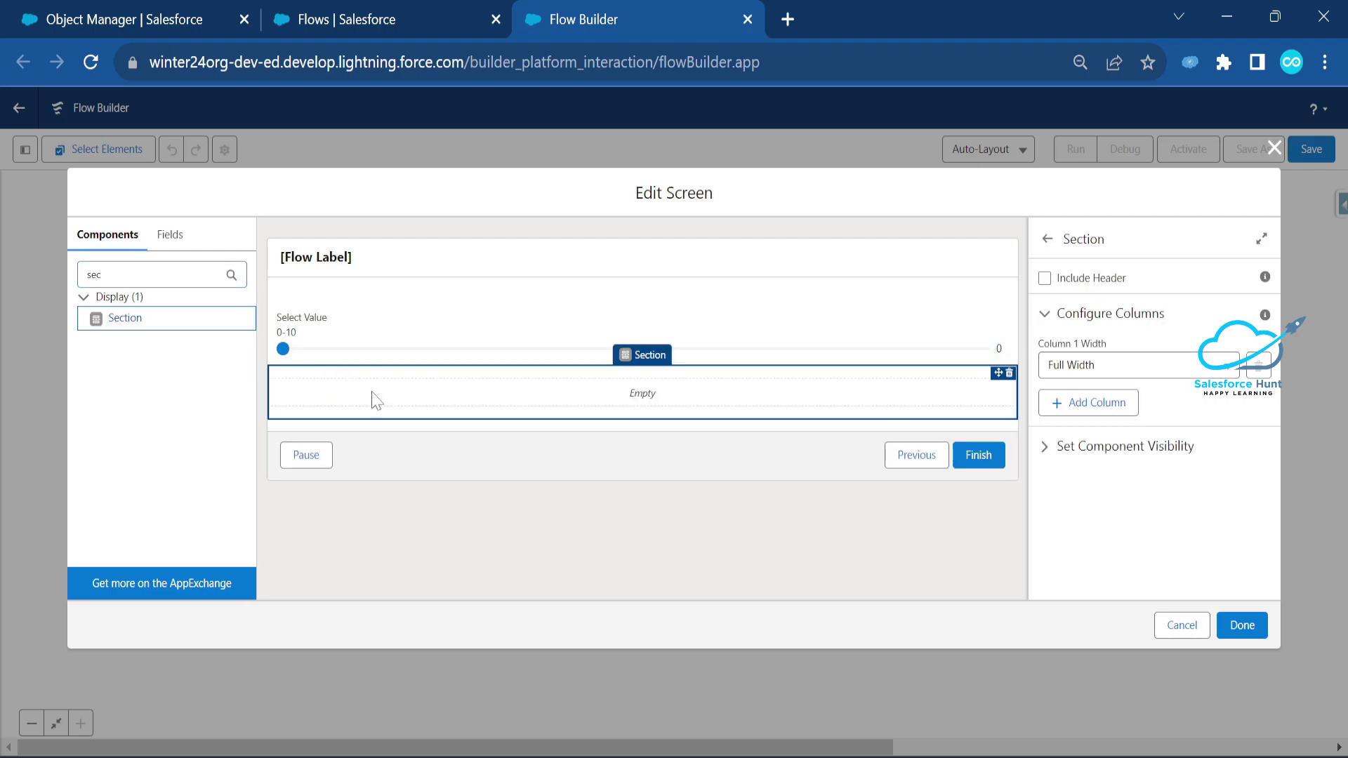
- Place a Display Text component named result in the section, insert the mySlider value resource as its content, and finish the screen
click(100, 275)
text(dis)
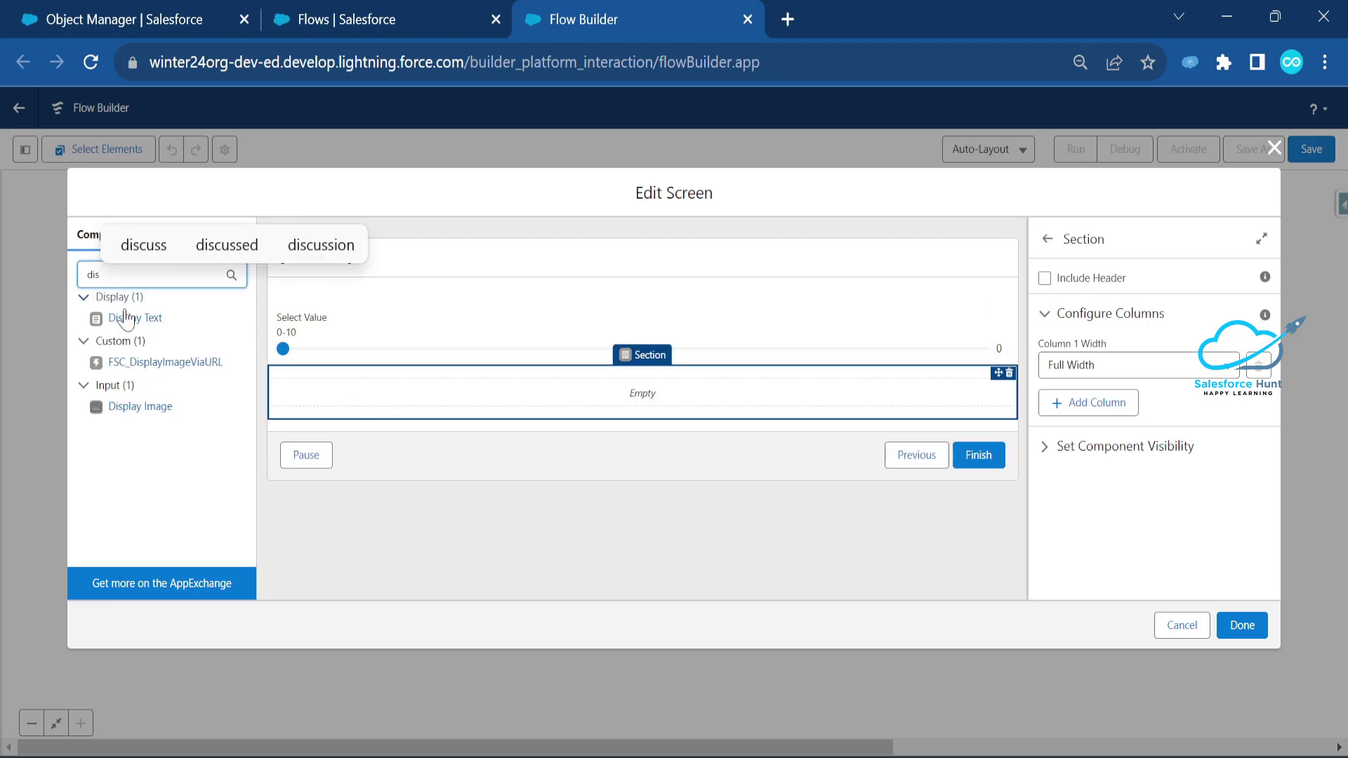
drag(120, 319, 357, 391)
click(1103, 302)
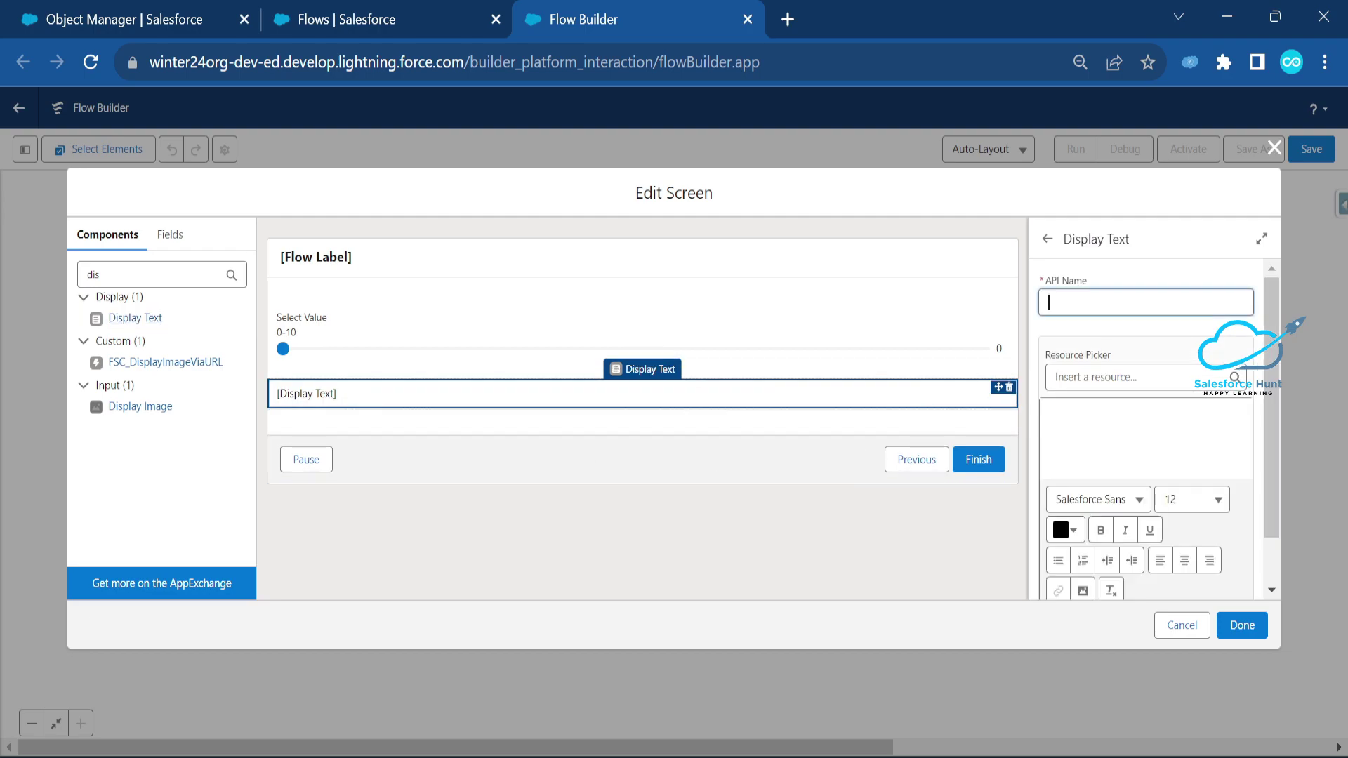
text(result)
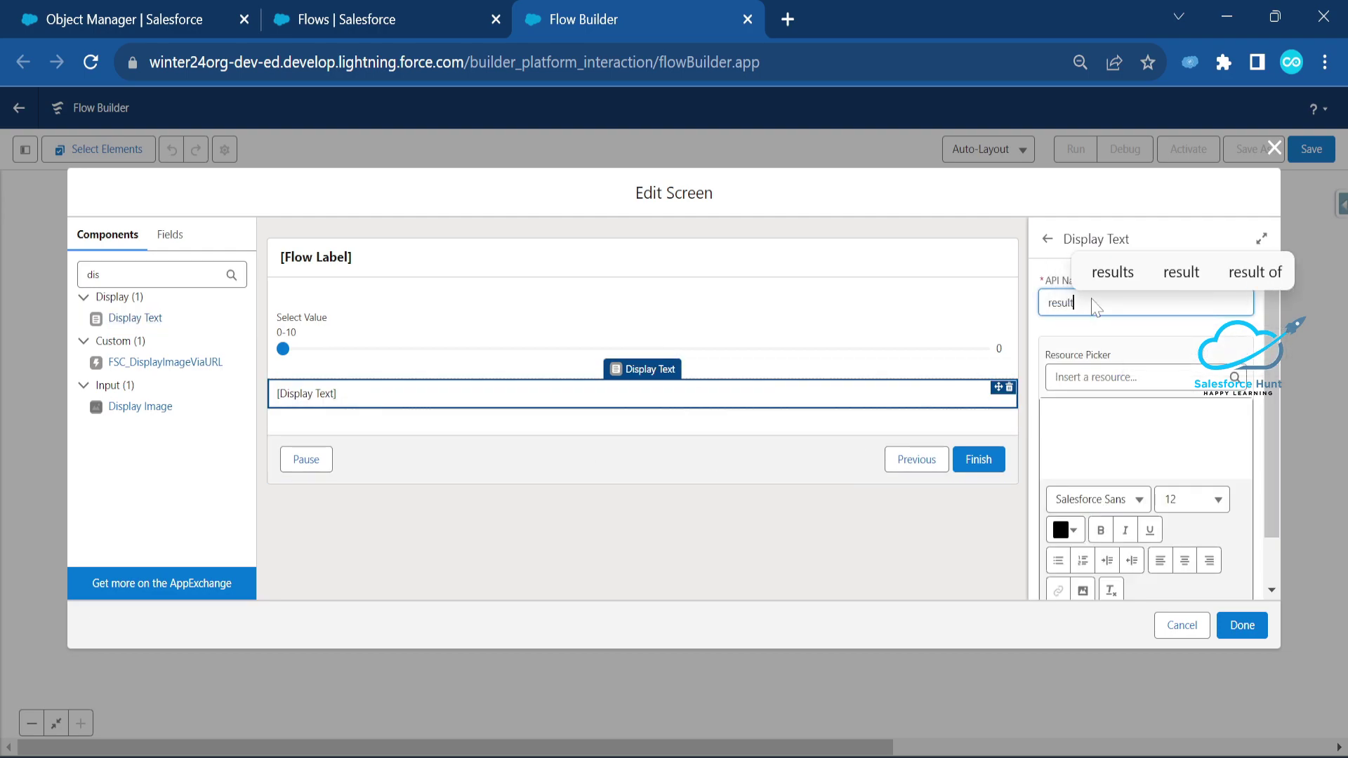
key(Tab)
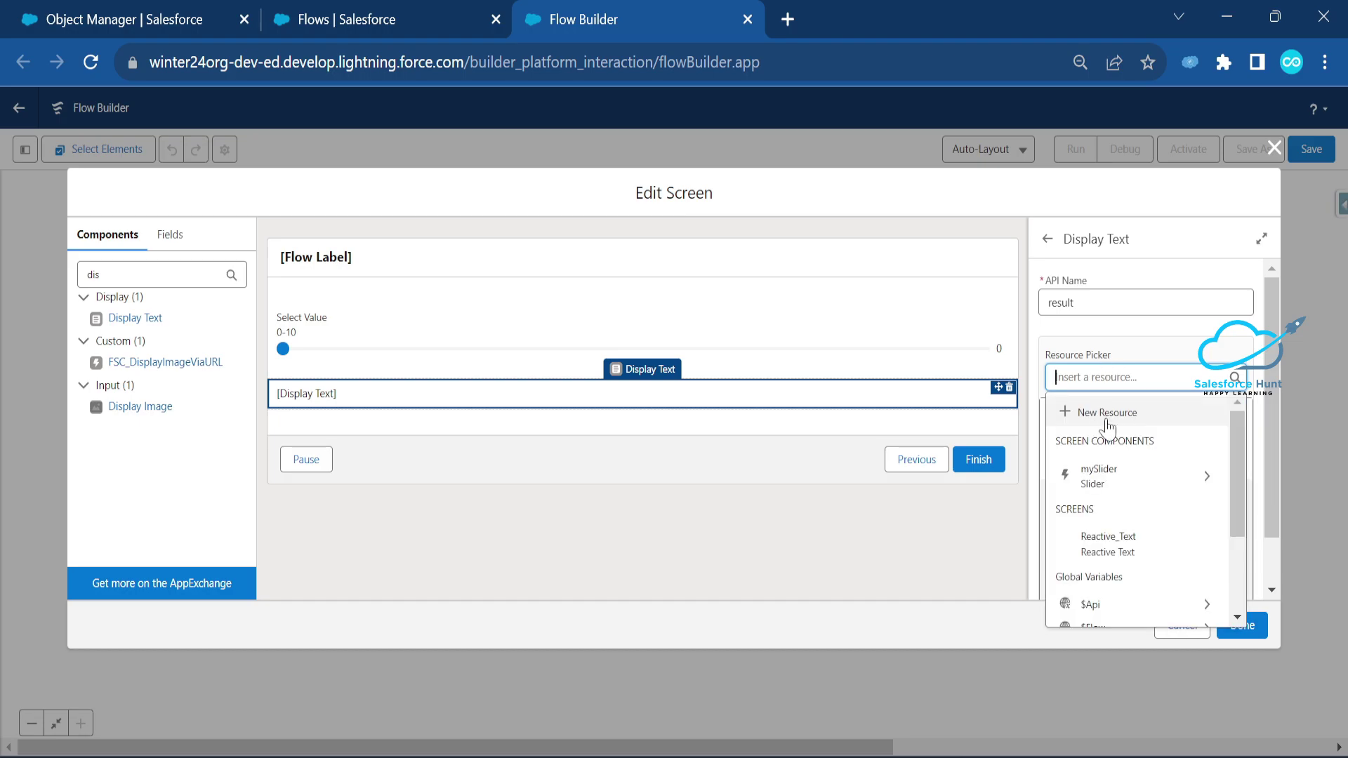
click(1127, 484)
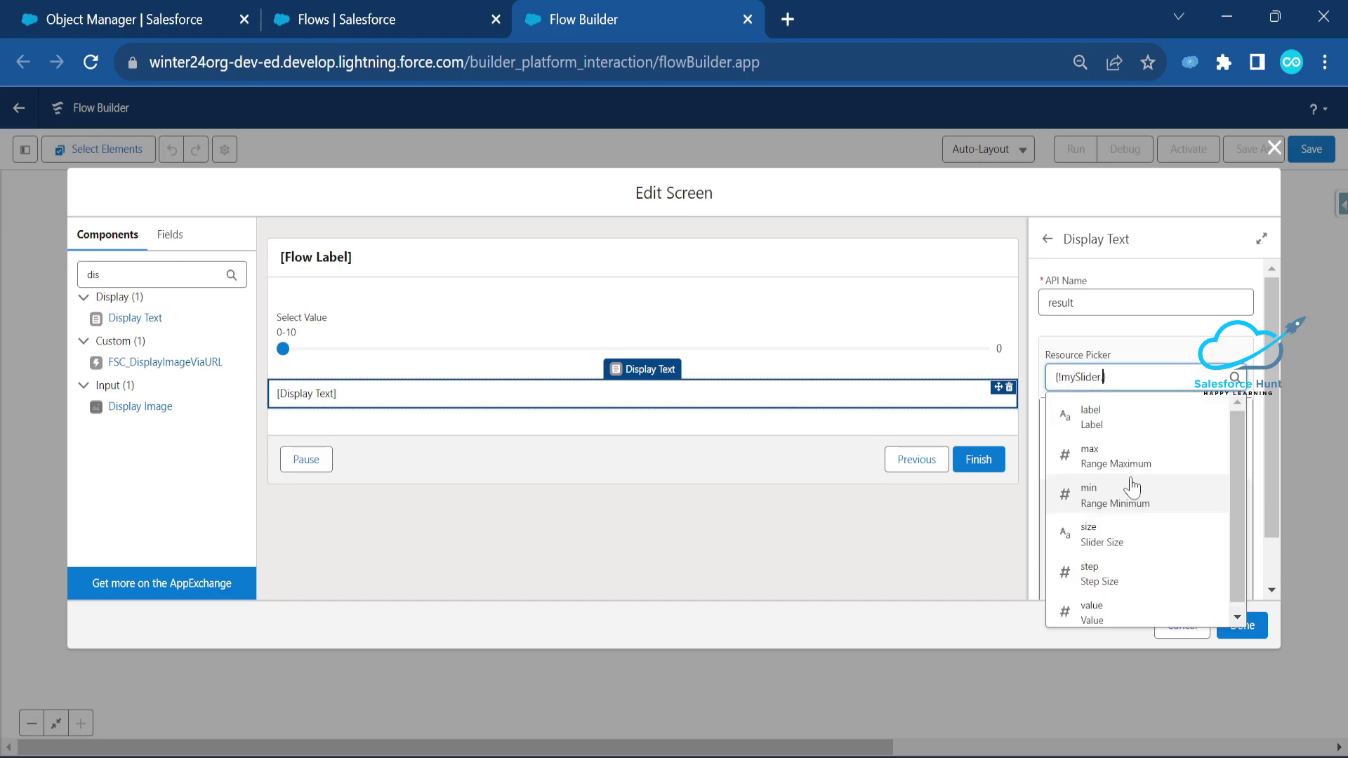
click(1126, 616)
click(1242, 625)
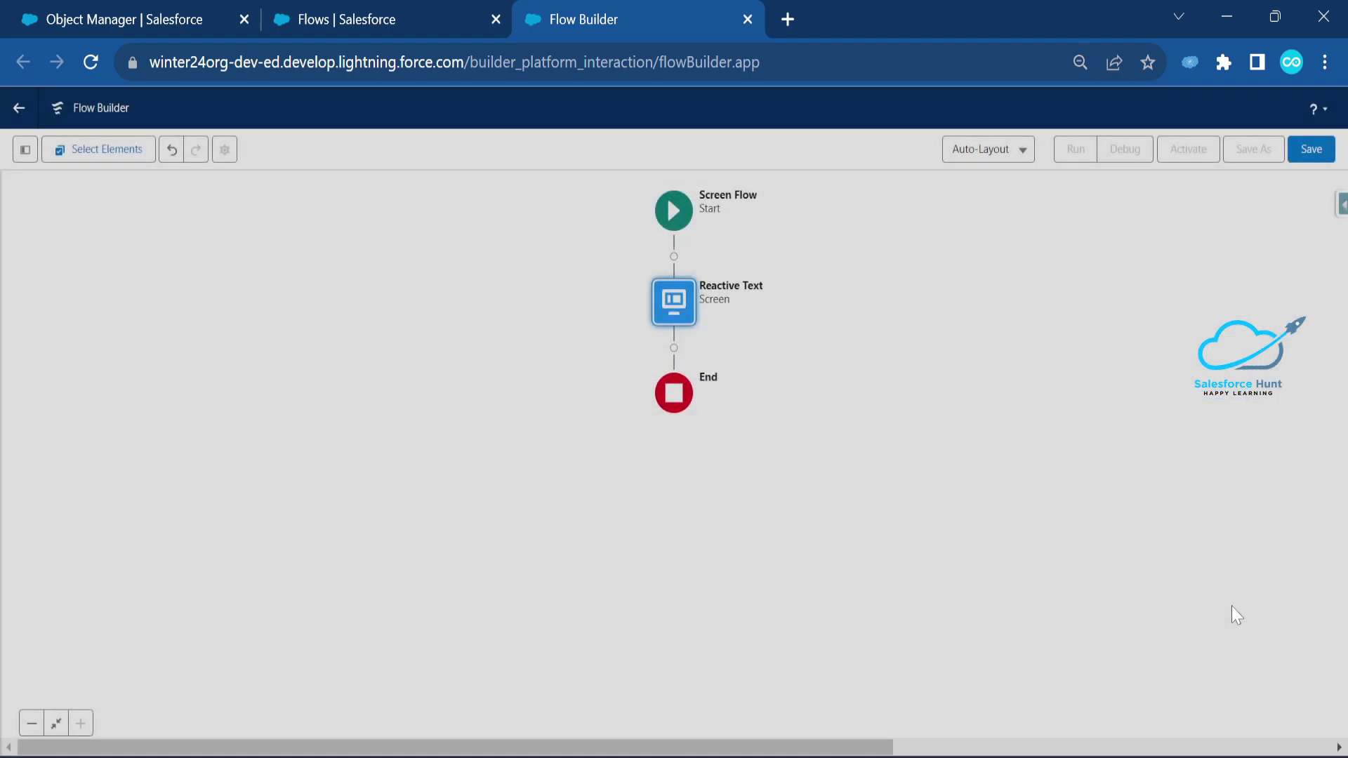
- Save the flow with the label Reactive Text Flow and API name Reactive_Text_Flow
click(1312, 150)
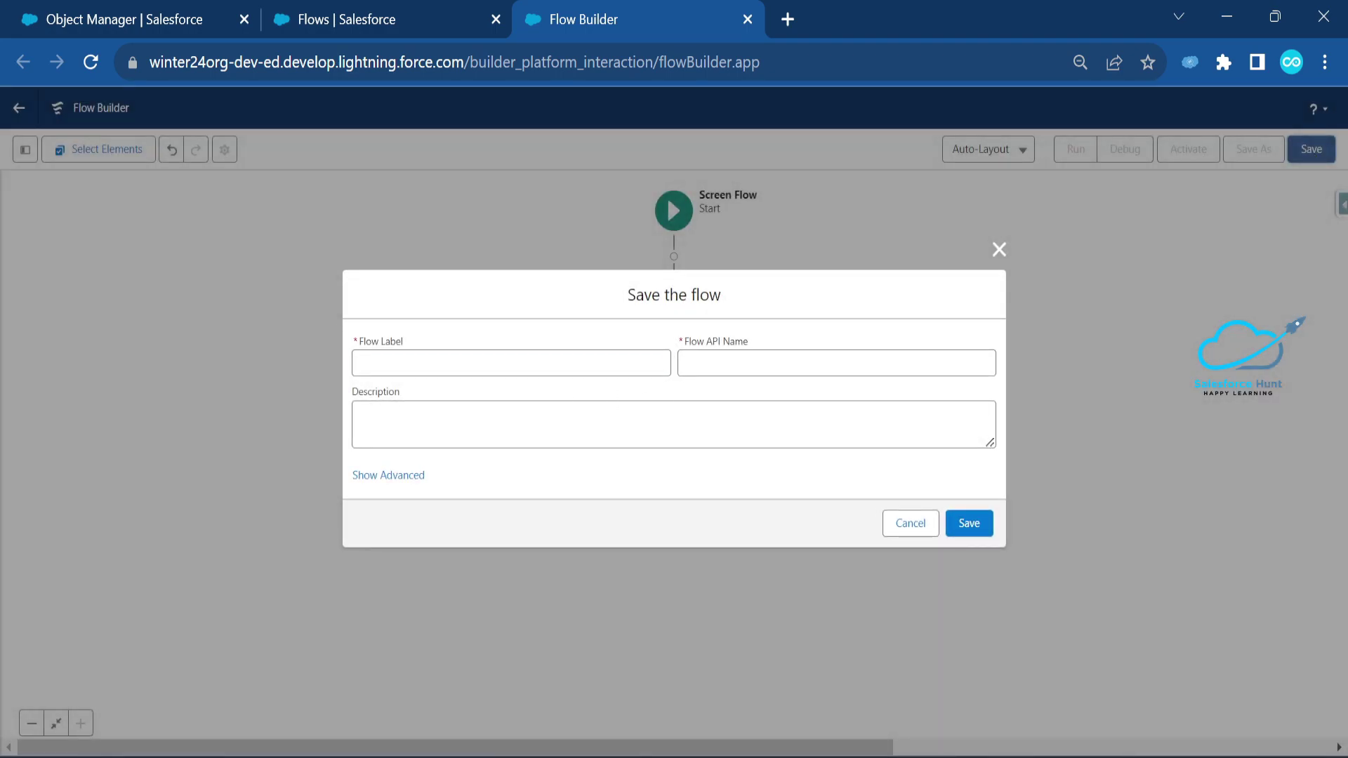
text(Reactive )
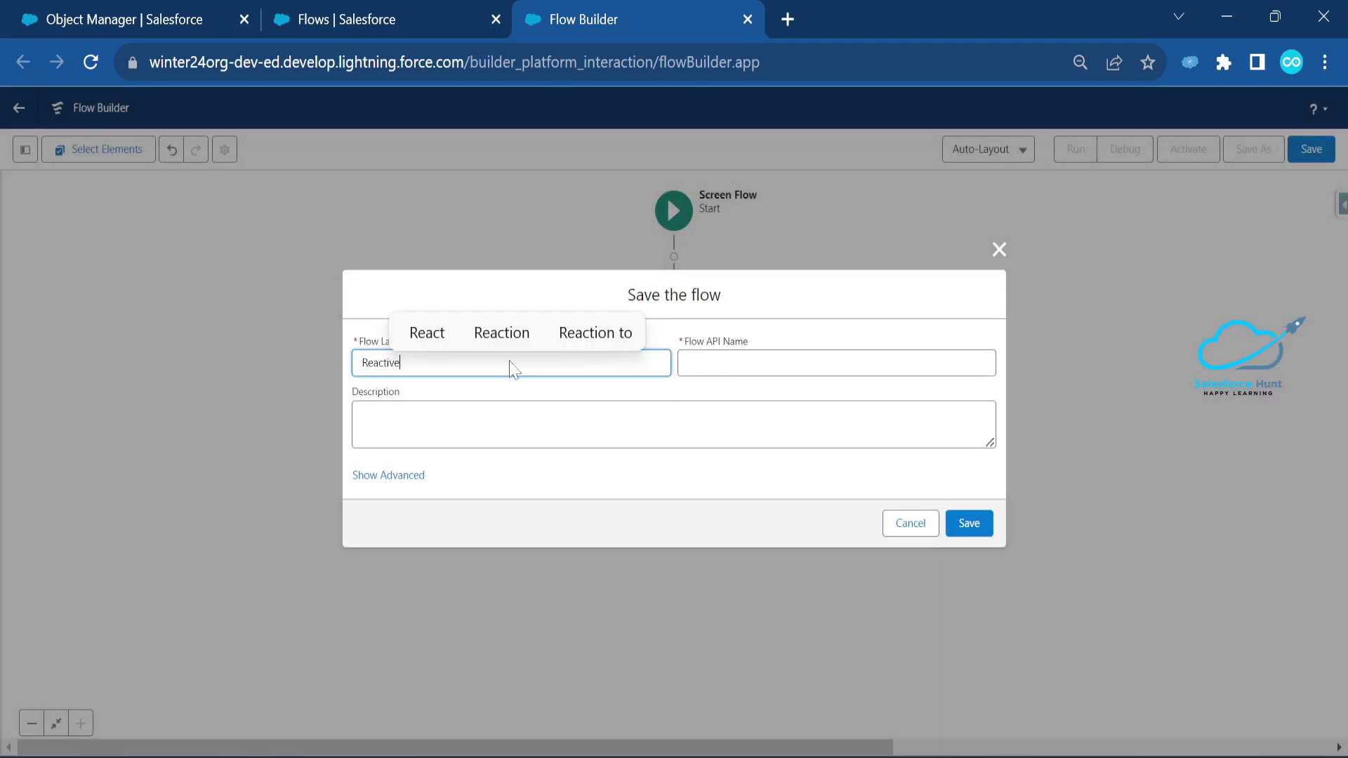
text(Text Flow)
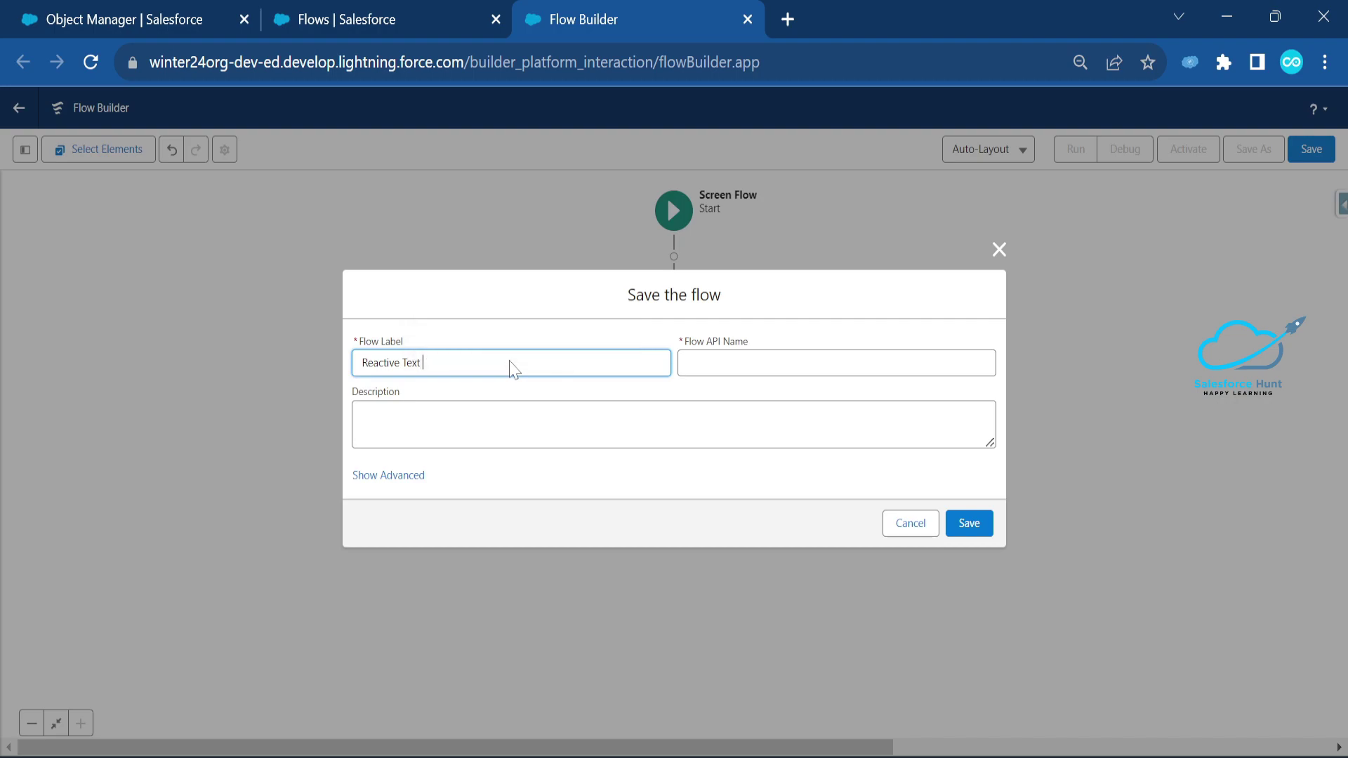
key(Tab)
key(Tab)
key(Tab)
key(Tab)
key(Tab)
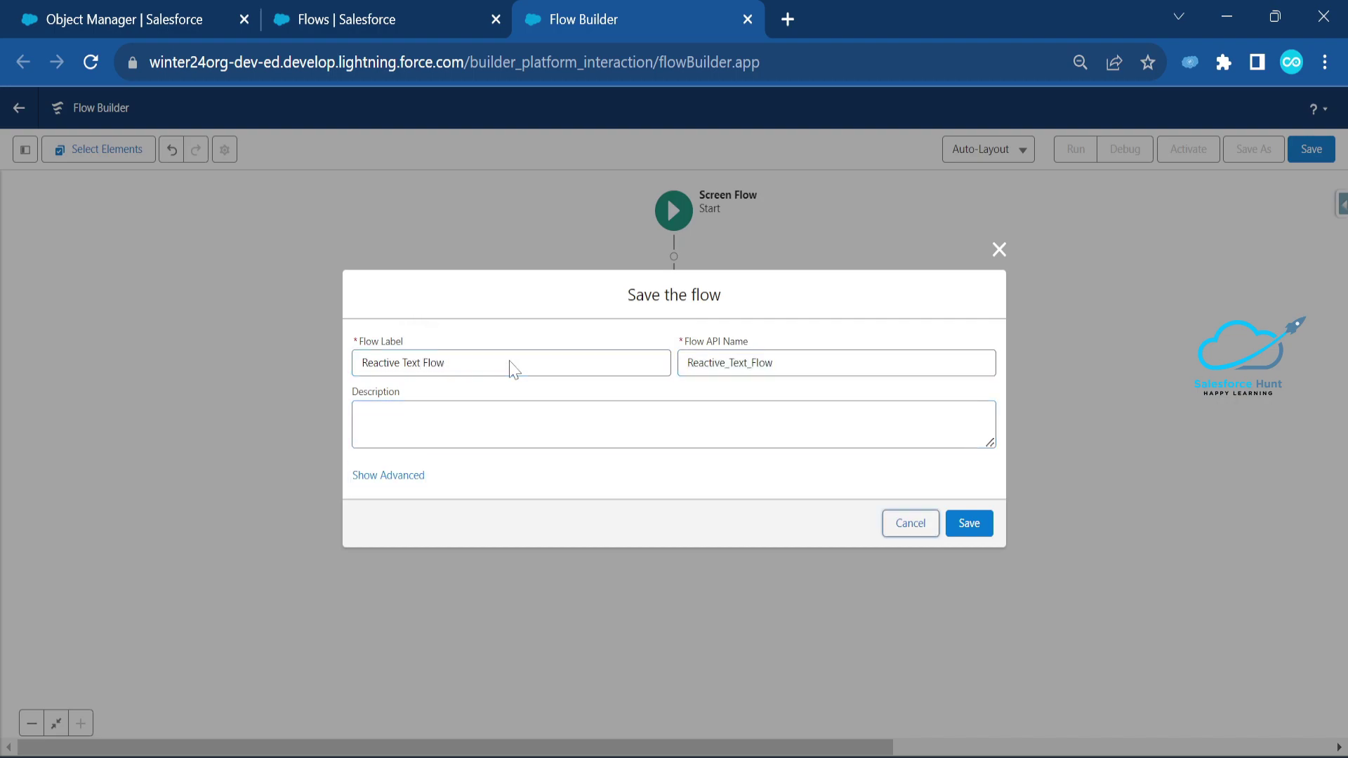
key(Return)
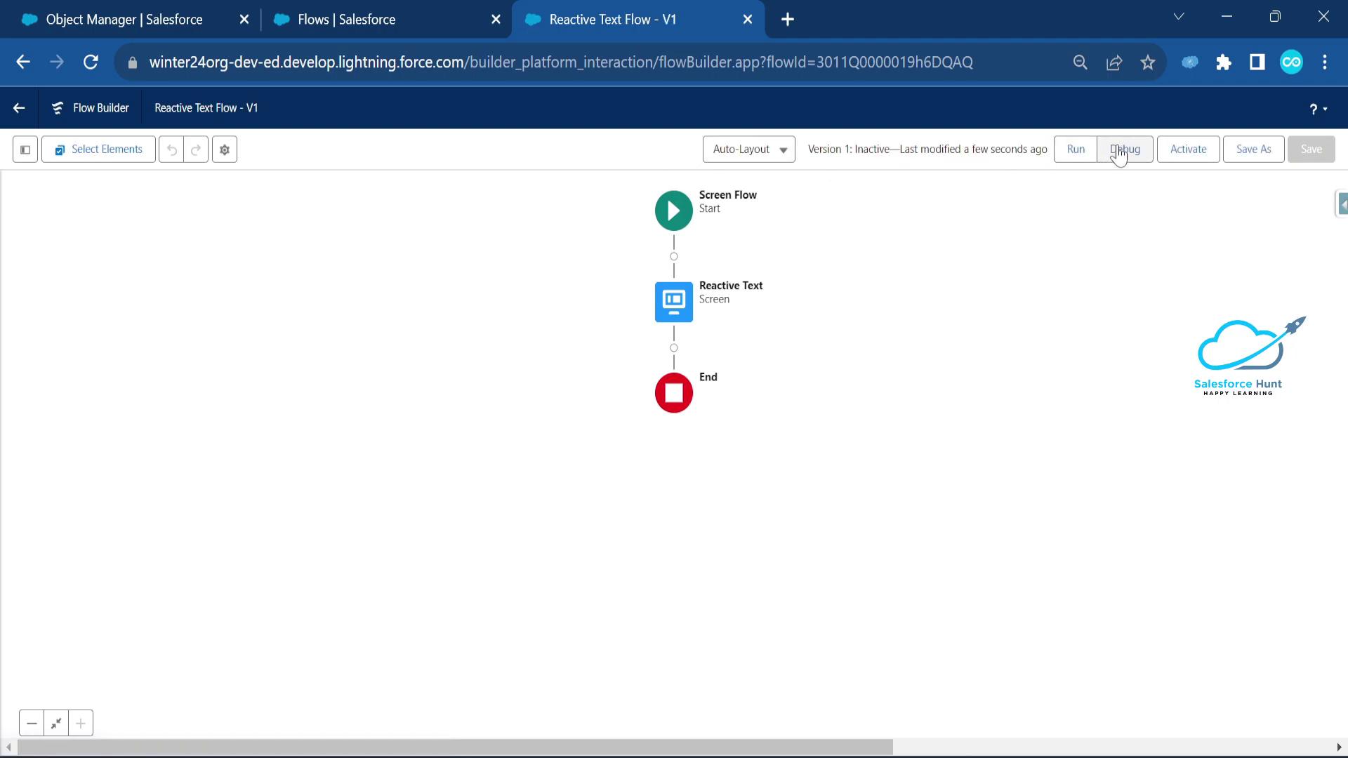
- Run Reactive Text Flow in debug mode and move the Select Value slider to 1
click(1119, 151)
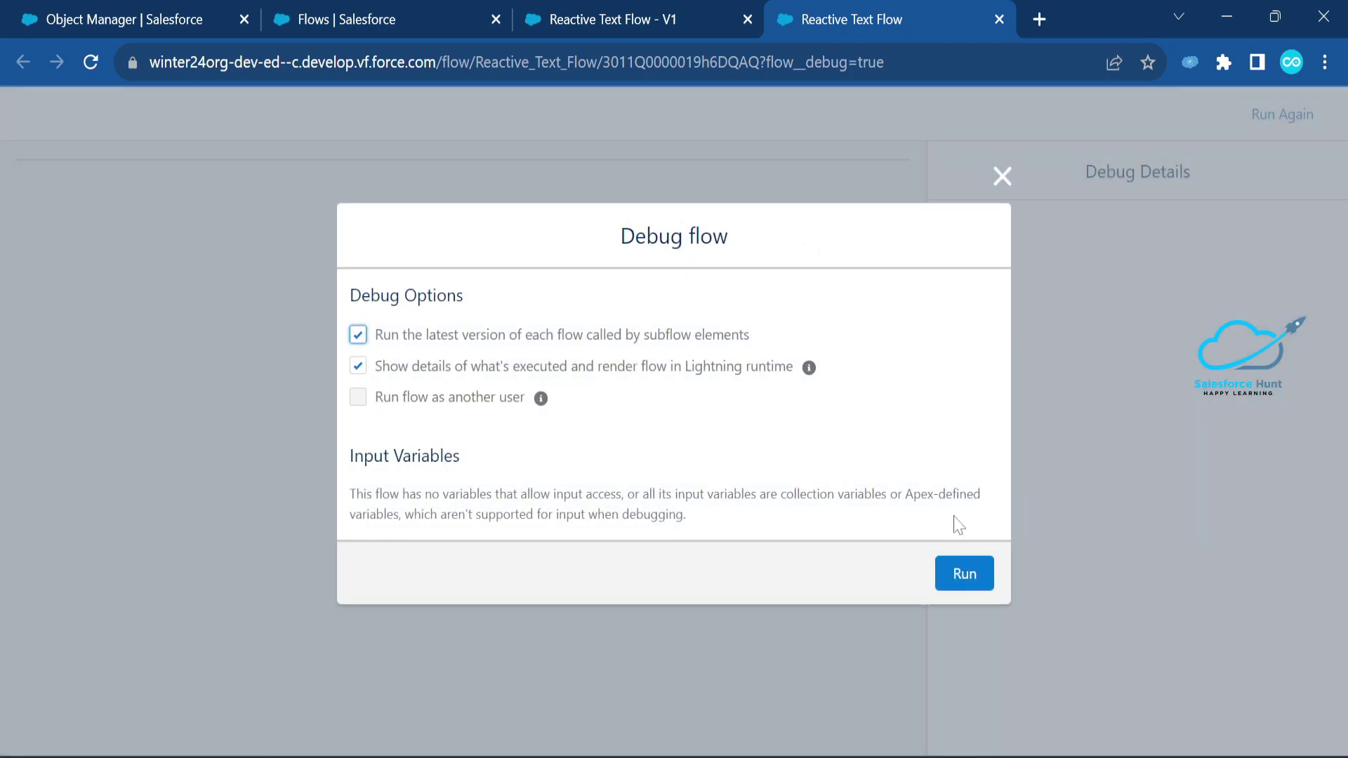
click(965, 576)
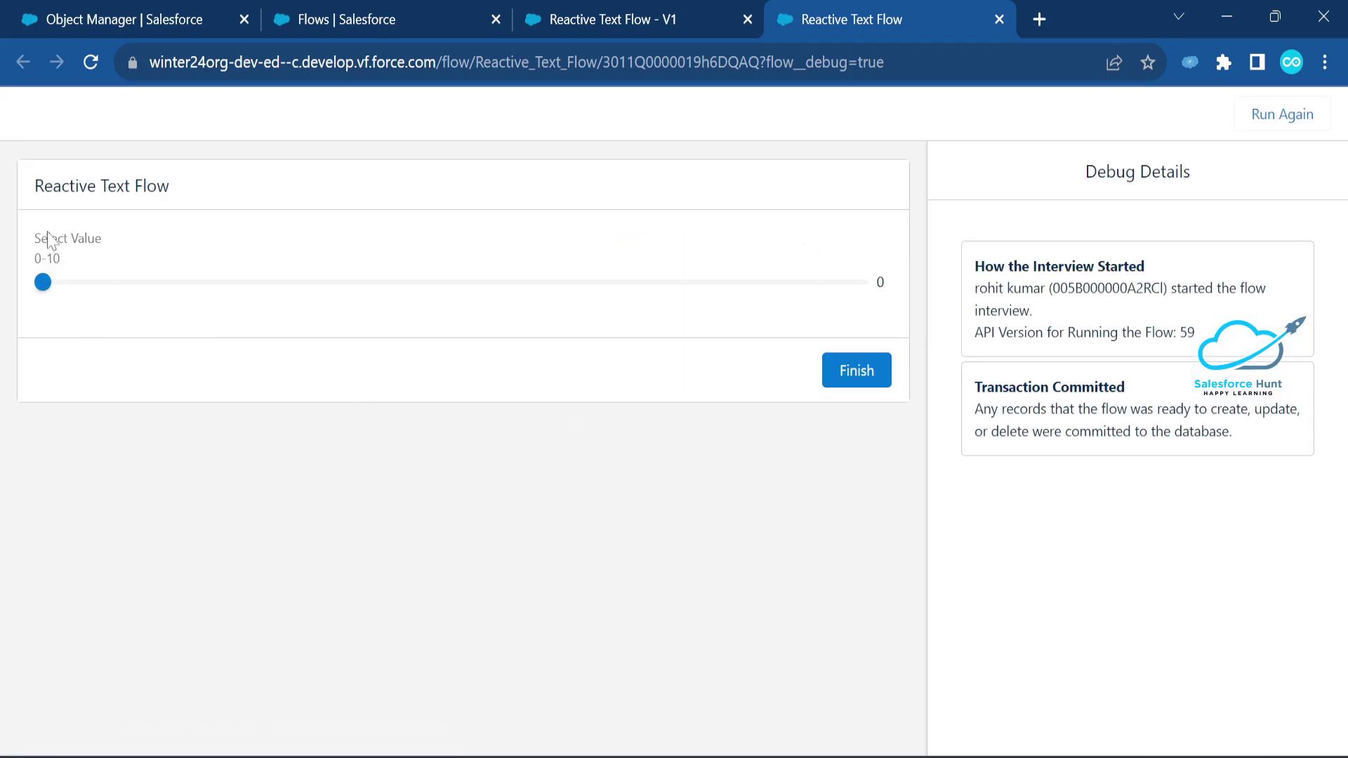
drag(38, 238, 77, 251)
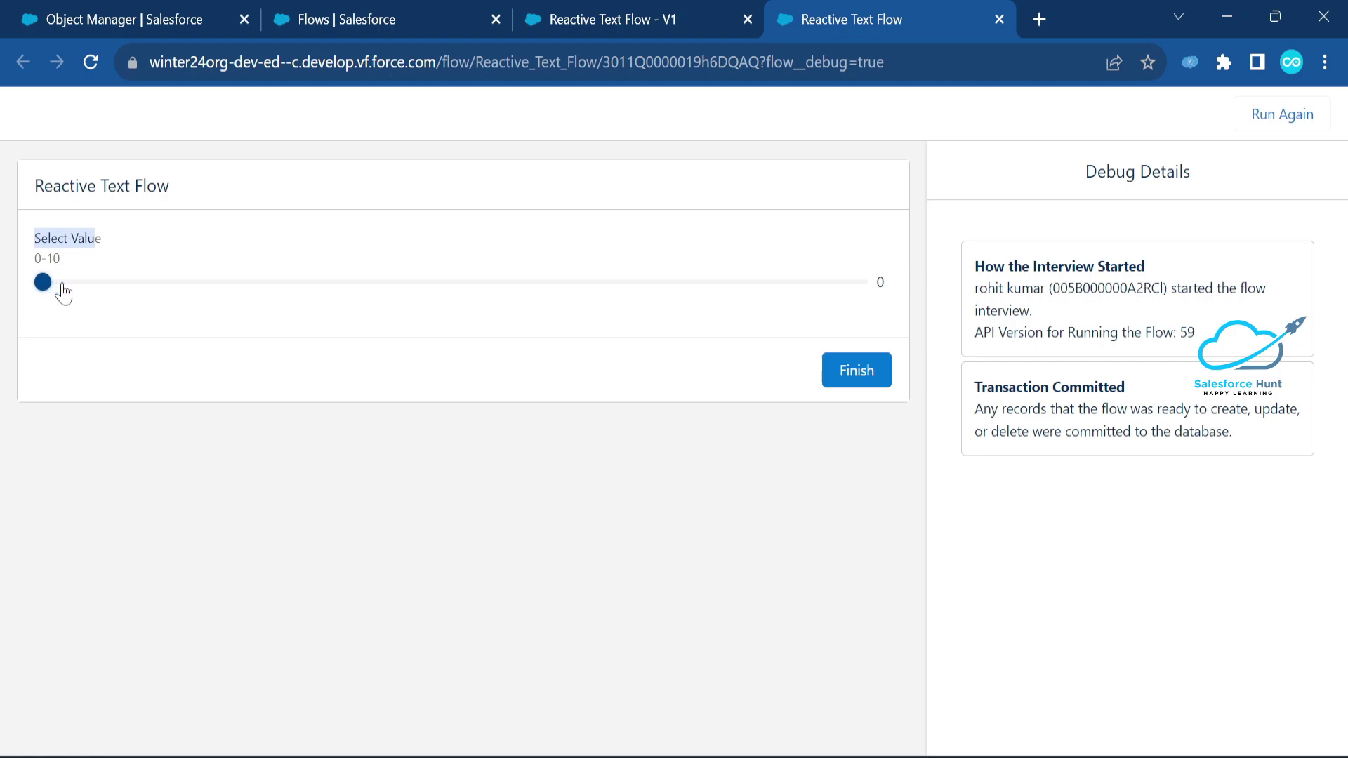
drag(51, 292, 110, 298)
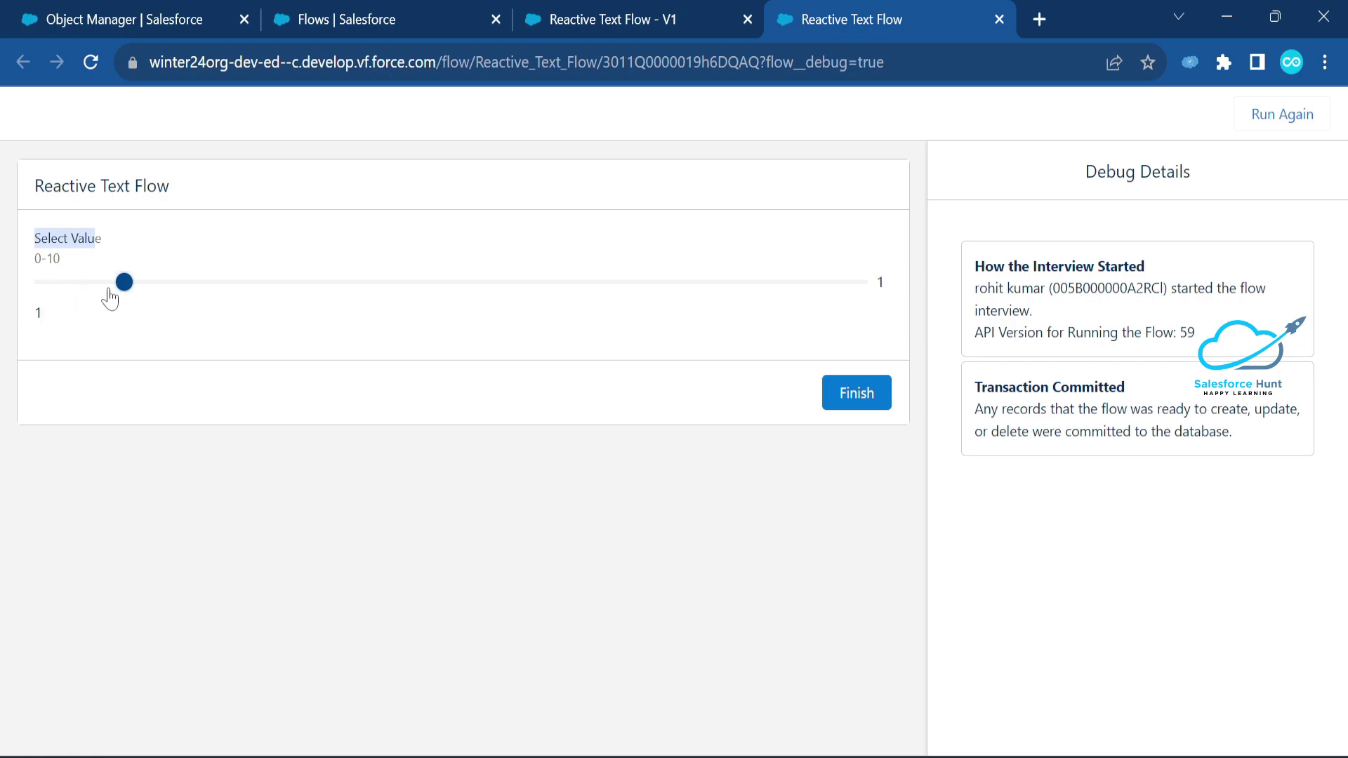
click(265, 210)
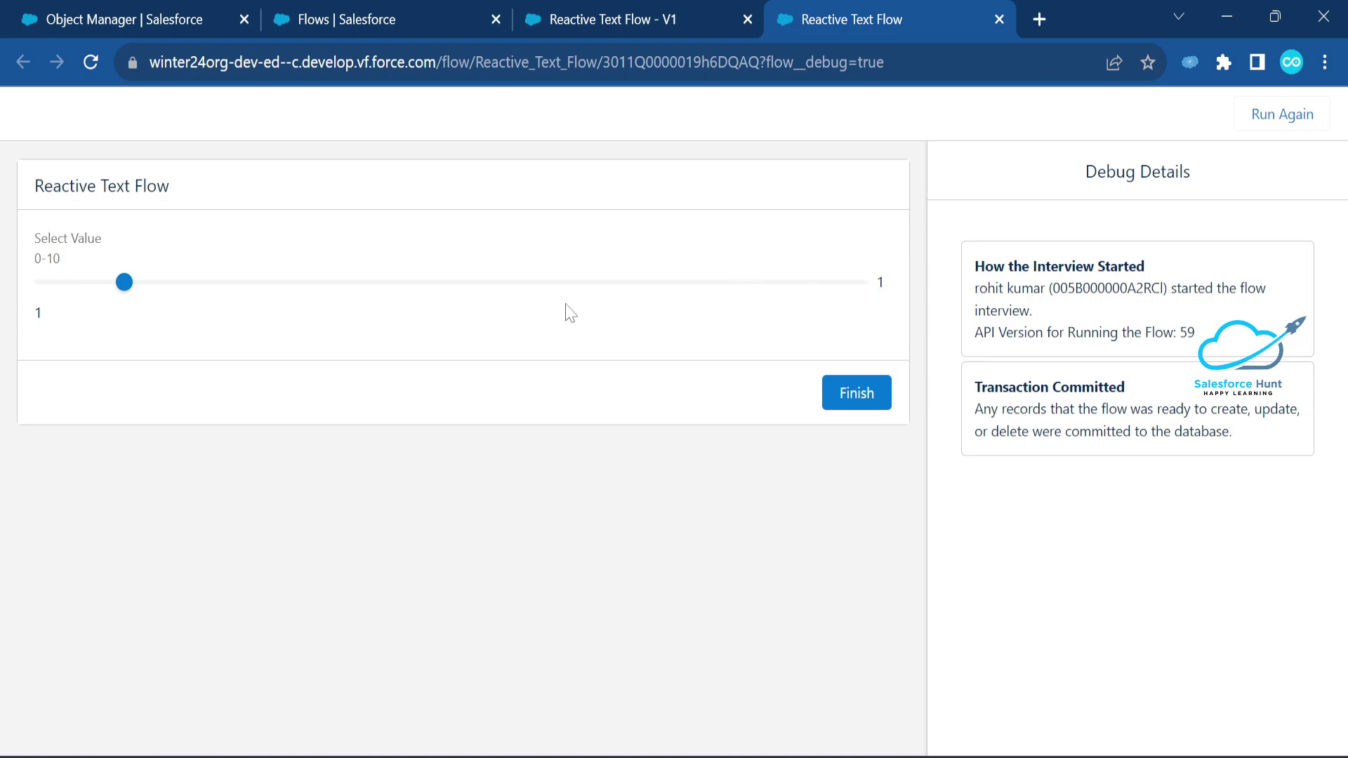
- Test the reactive display text by moving the slider to 6 and to a higher value, and return to the flow builder
drag(66, 325, 39, 323)
drag(125, 283, 502, 304)
drag(36, 313, 58, 323)
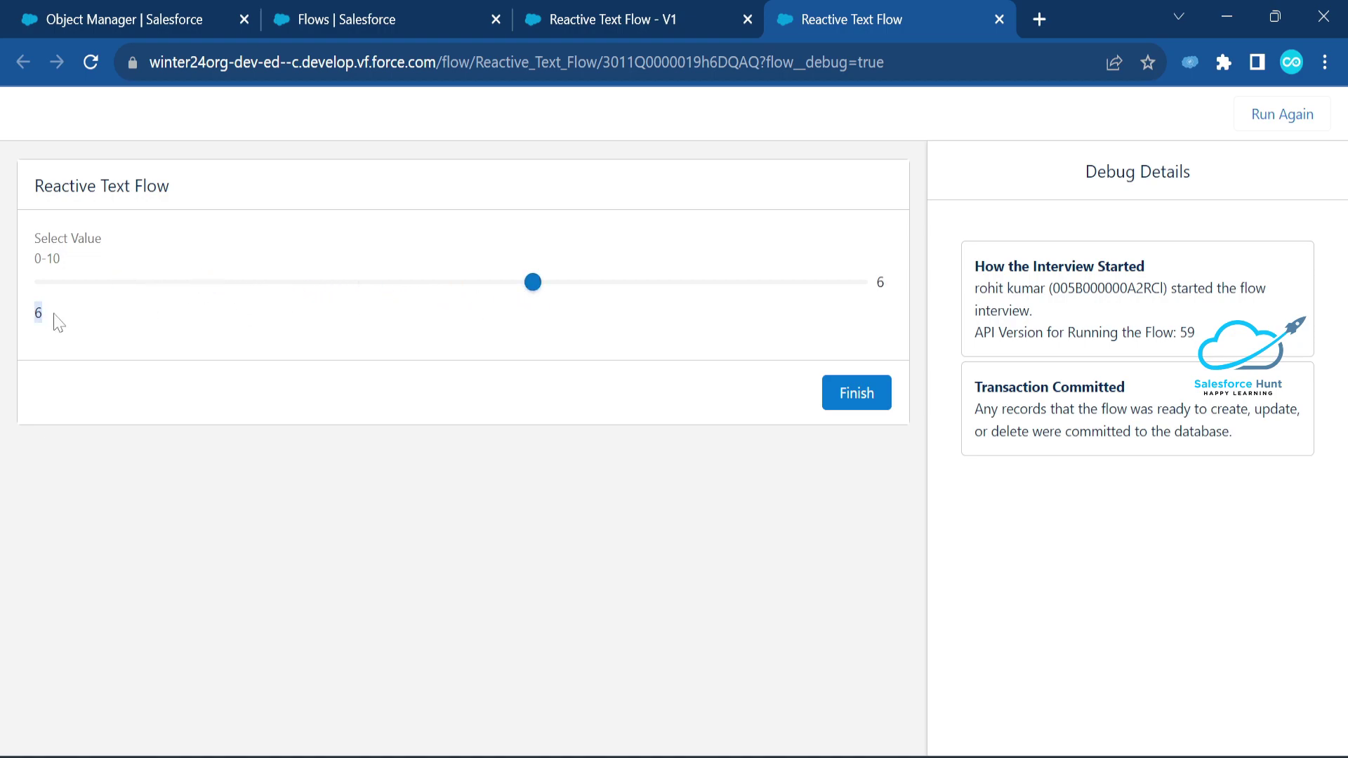
drag(532, 293, 678, 304)
click(598, 14)
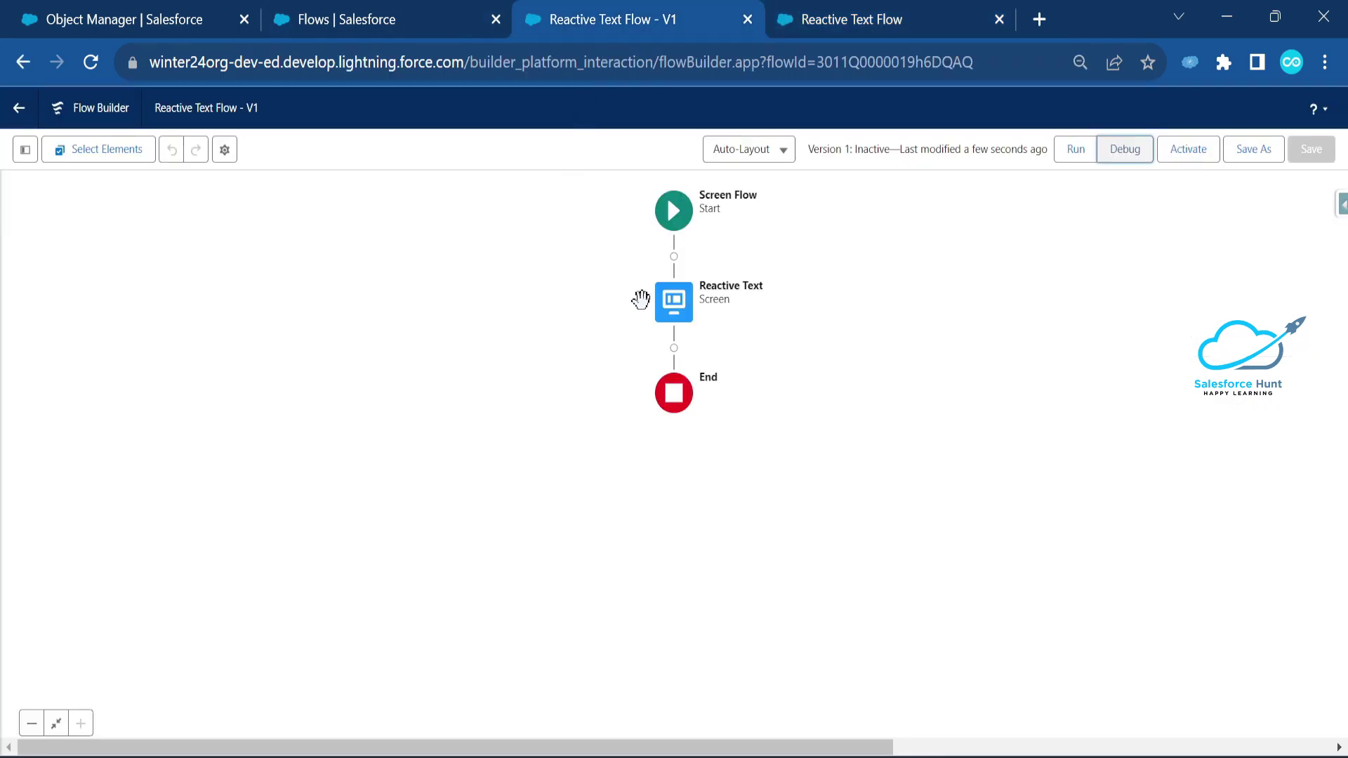
- Add a bold "Result:" label before the mySlider value in the Reactive Text screen's display text, finish the screen and save the flow
double_click(673, 298)
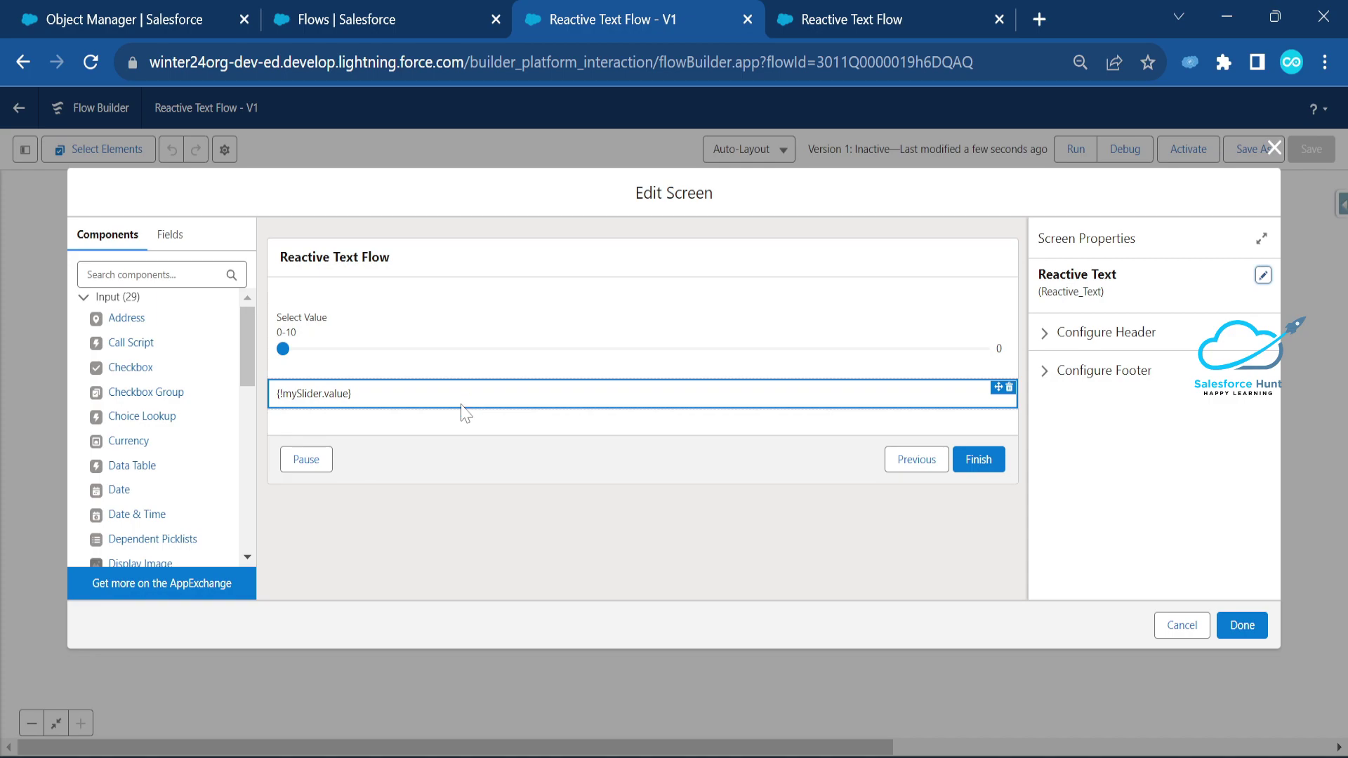
click(691, 398)
click(1058, 429)
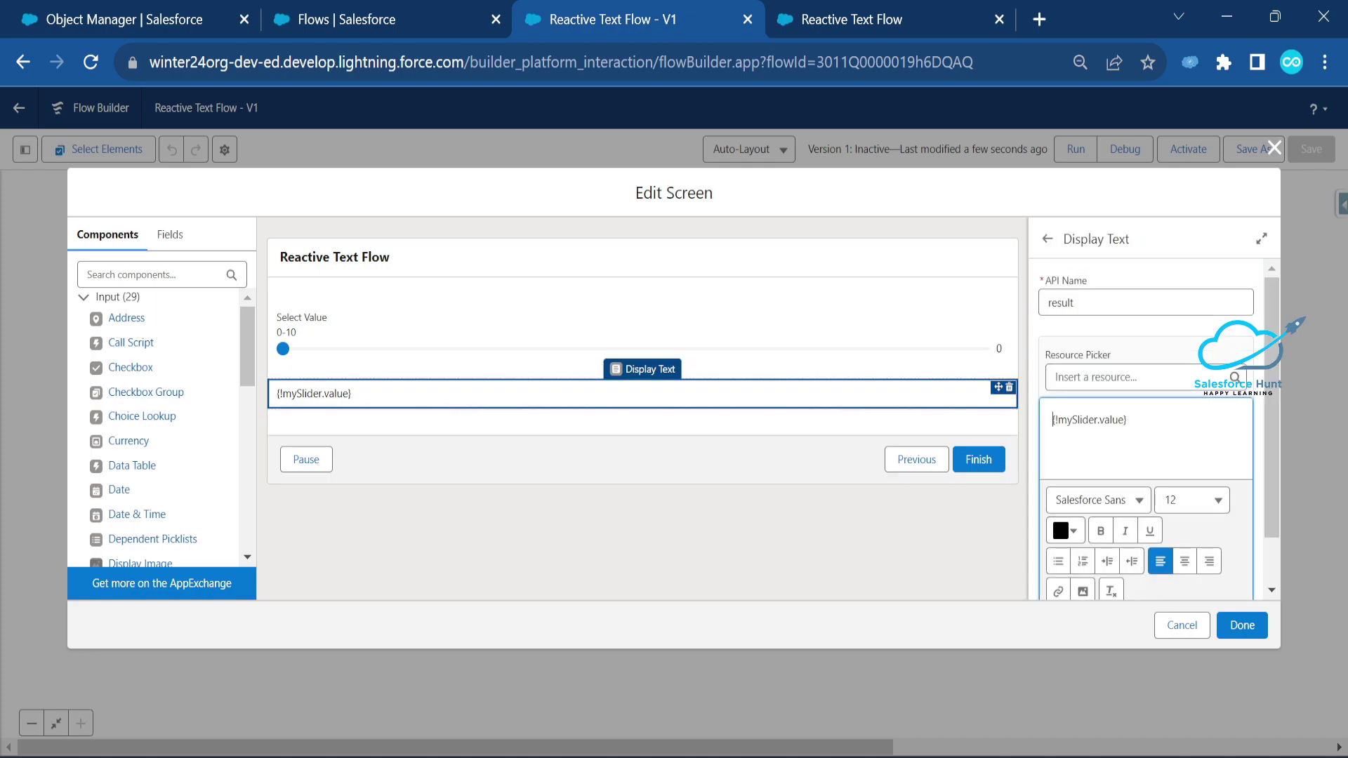
text(Result:)
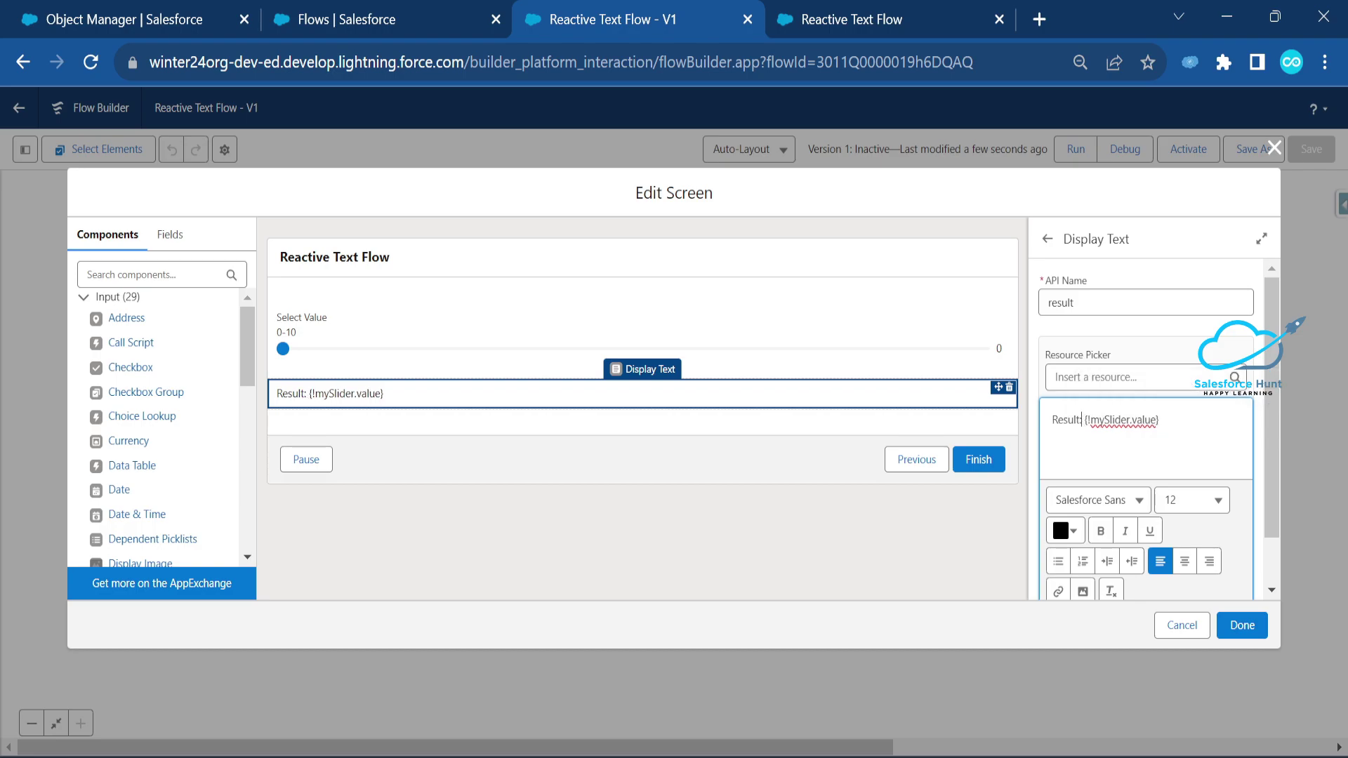
key(shift+Home)
key(ctrl+b)
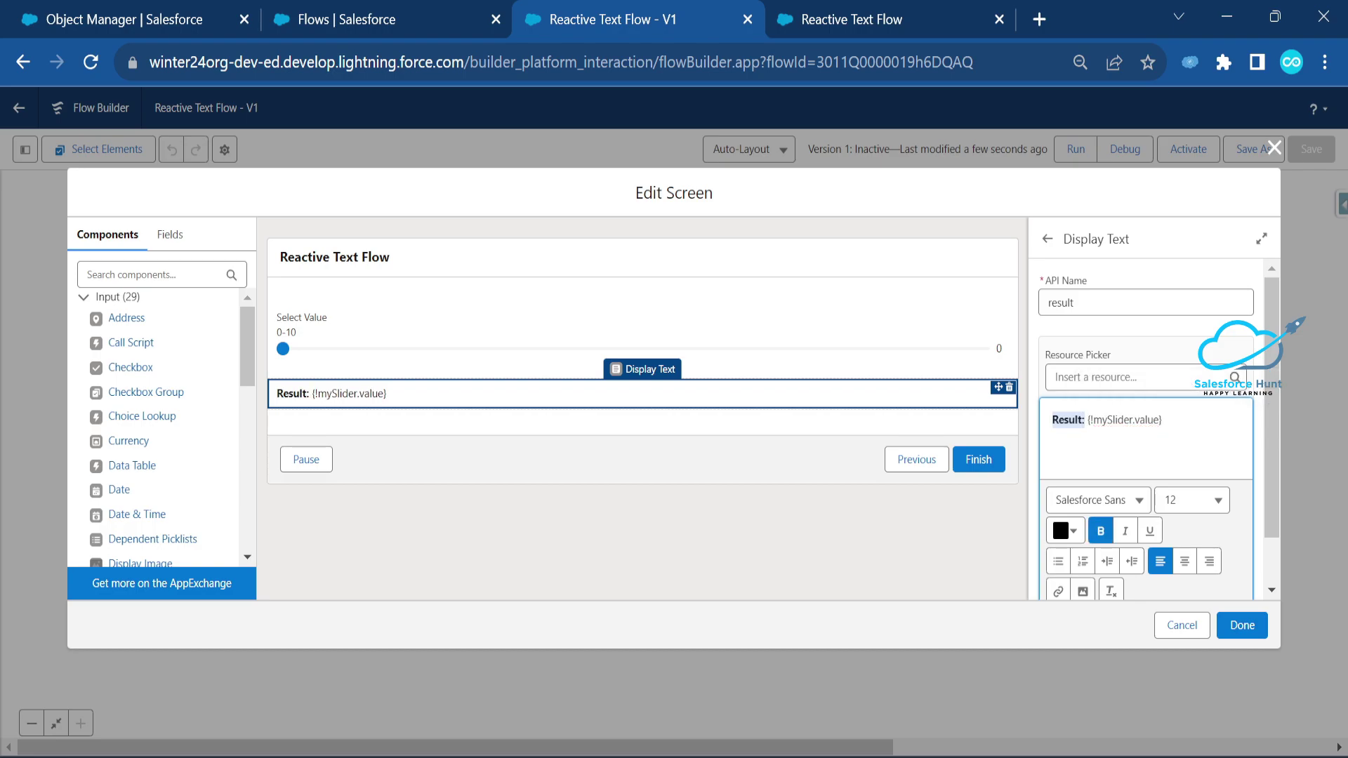
click(1242, 625)
key(ctrl+s)
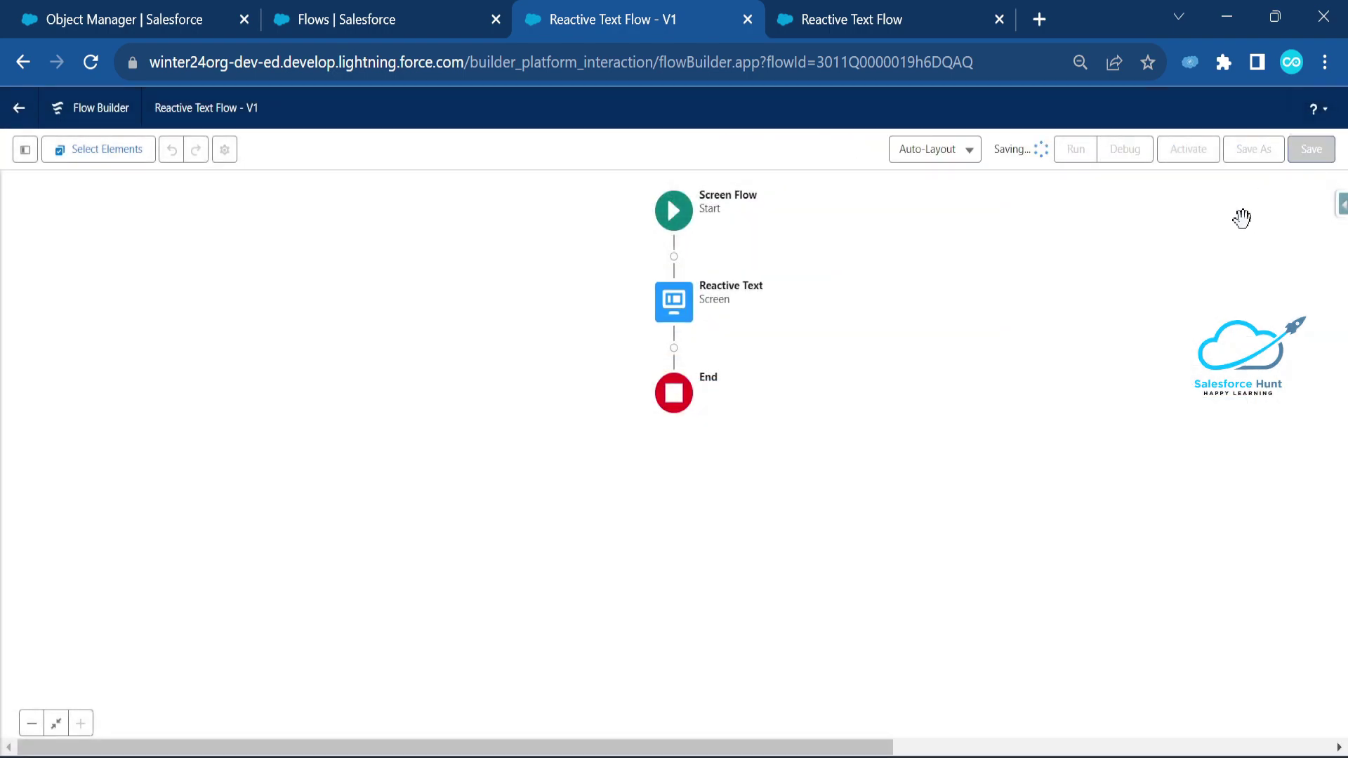
- Close the previous debug session and run the saved Reactive Text Flow in debug mode with the default debug options
middle_click(876, 19)
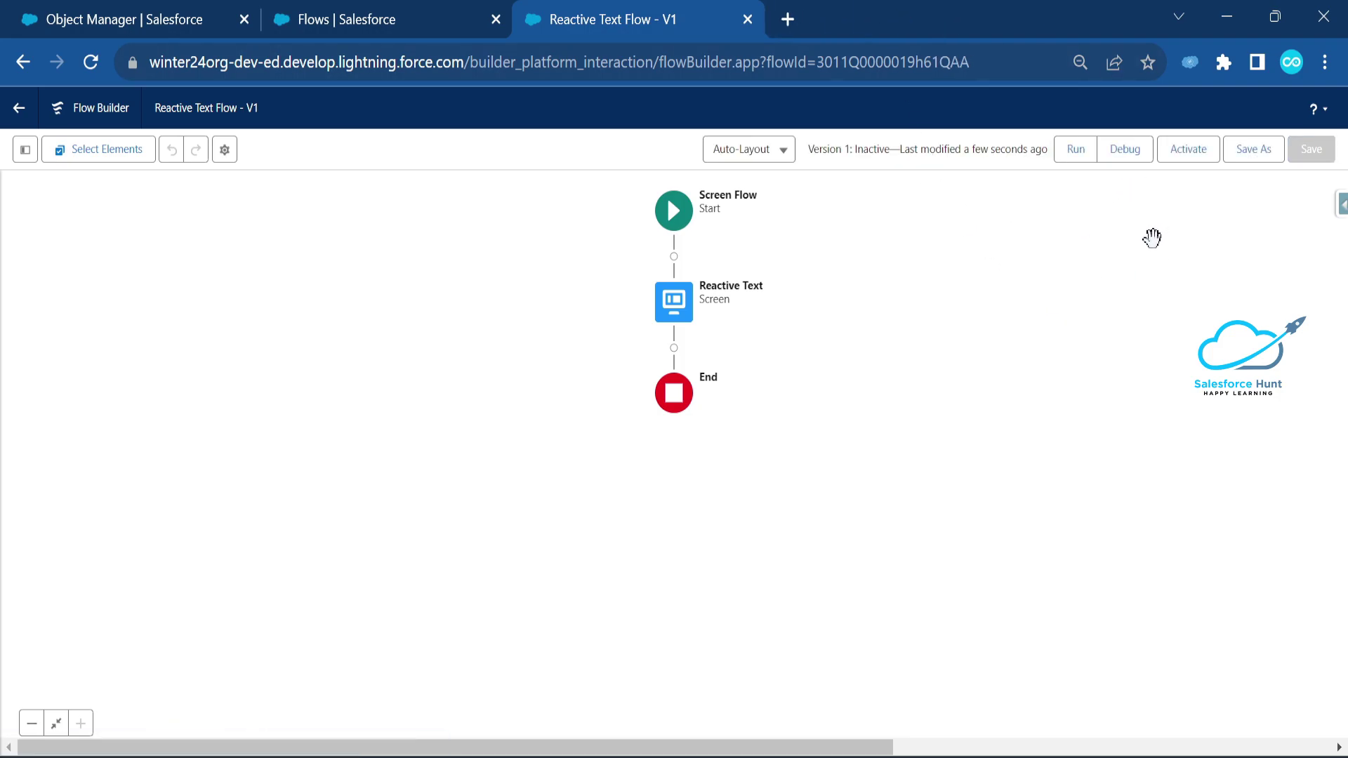
click(1127, 153)
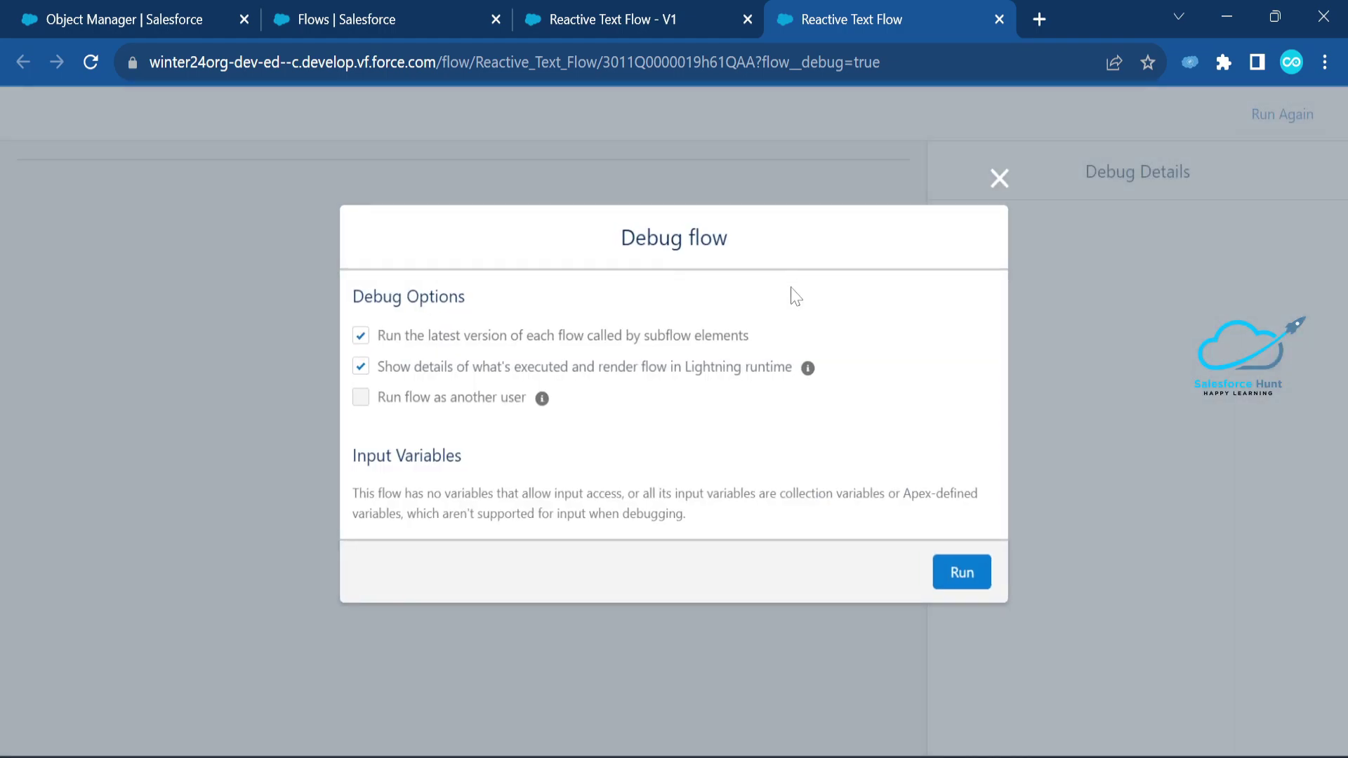
click(966, 574)
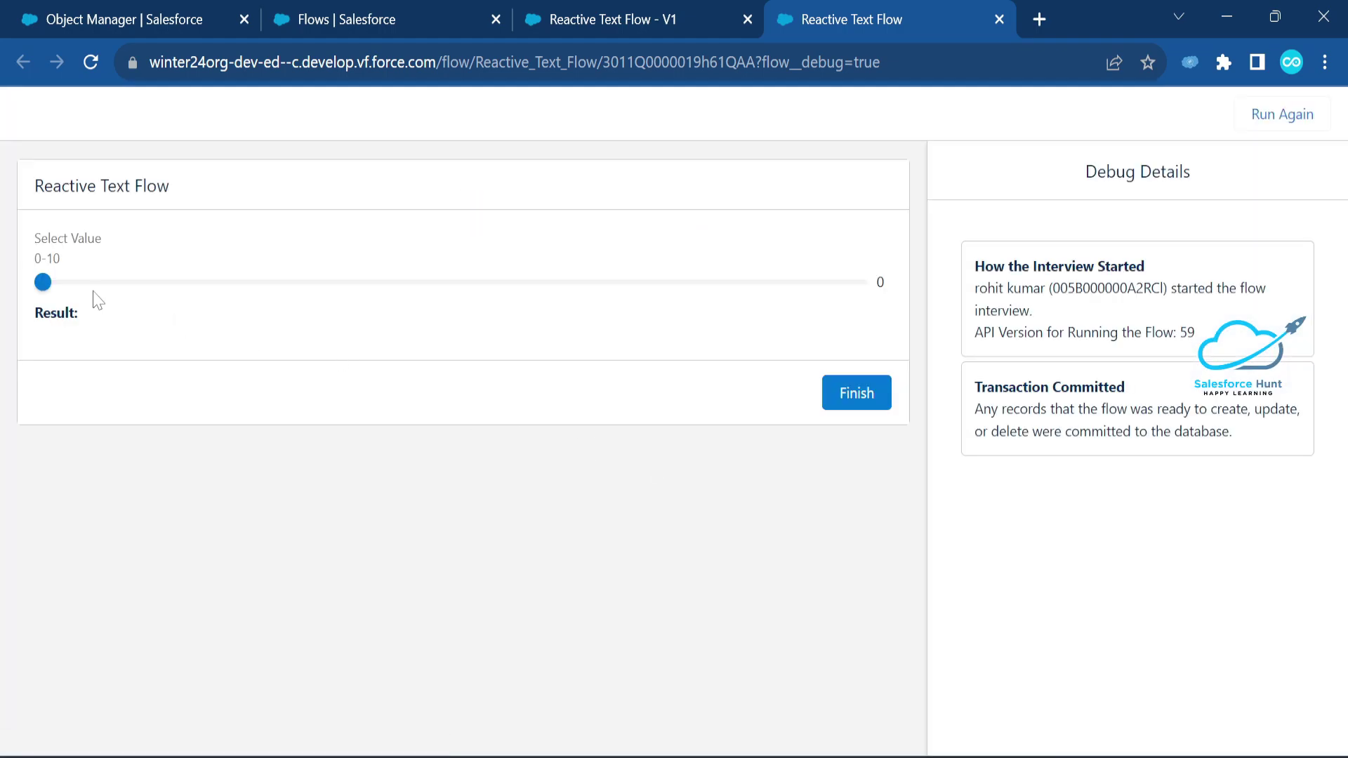
- Test the labelled reactive text by moving the Select Value slider to 6, to 5 and back to 6
drag(80, 313, 560, 296)
click(98, 327)
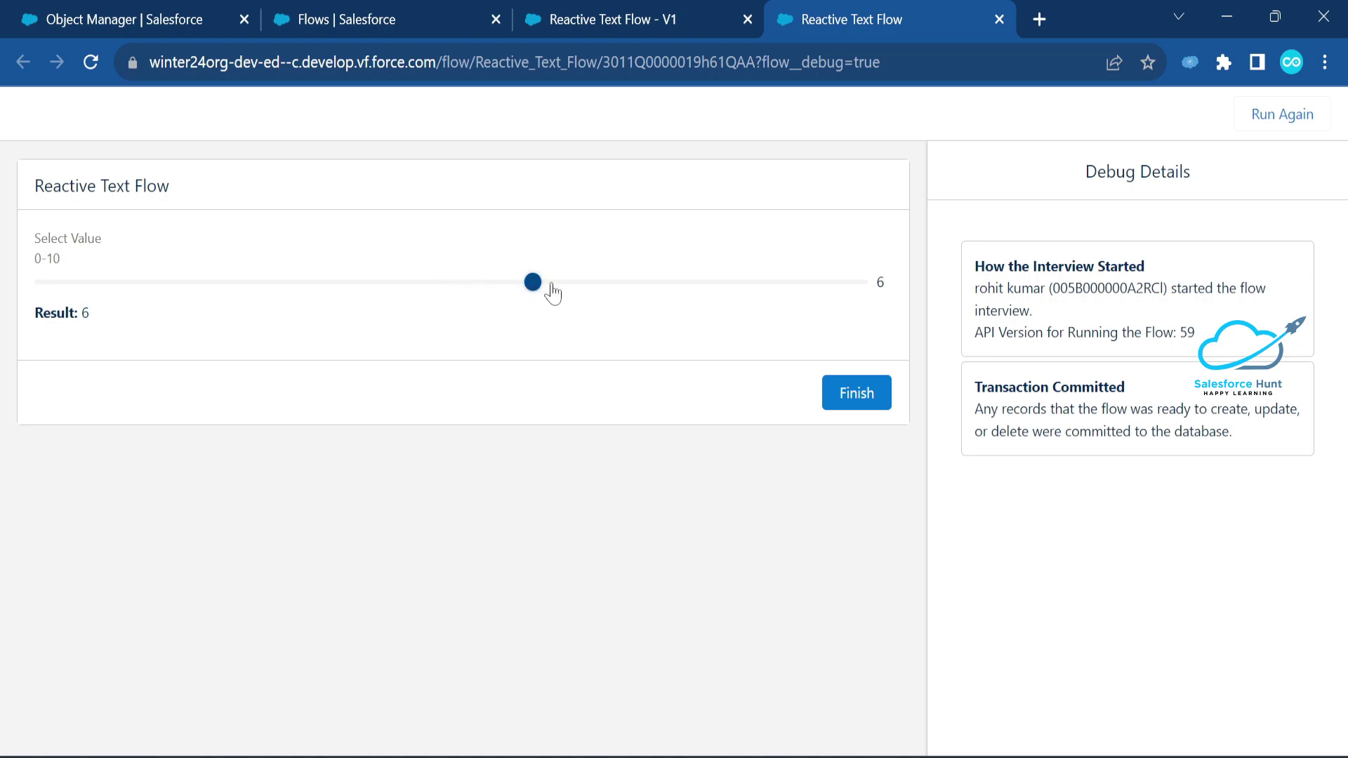
drag(554, 293, 492, 311)
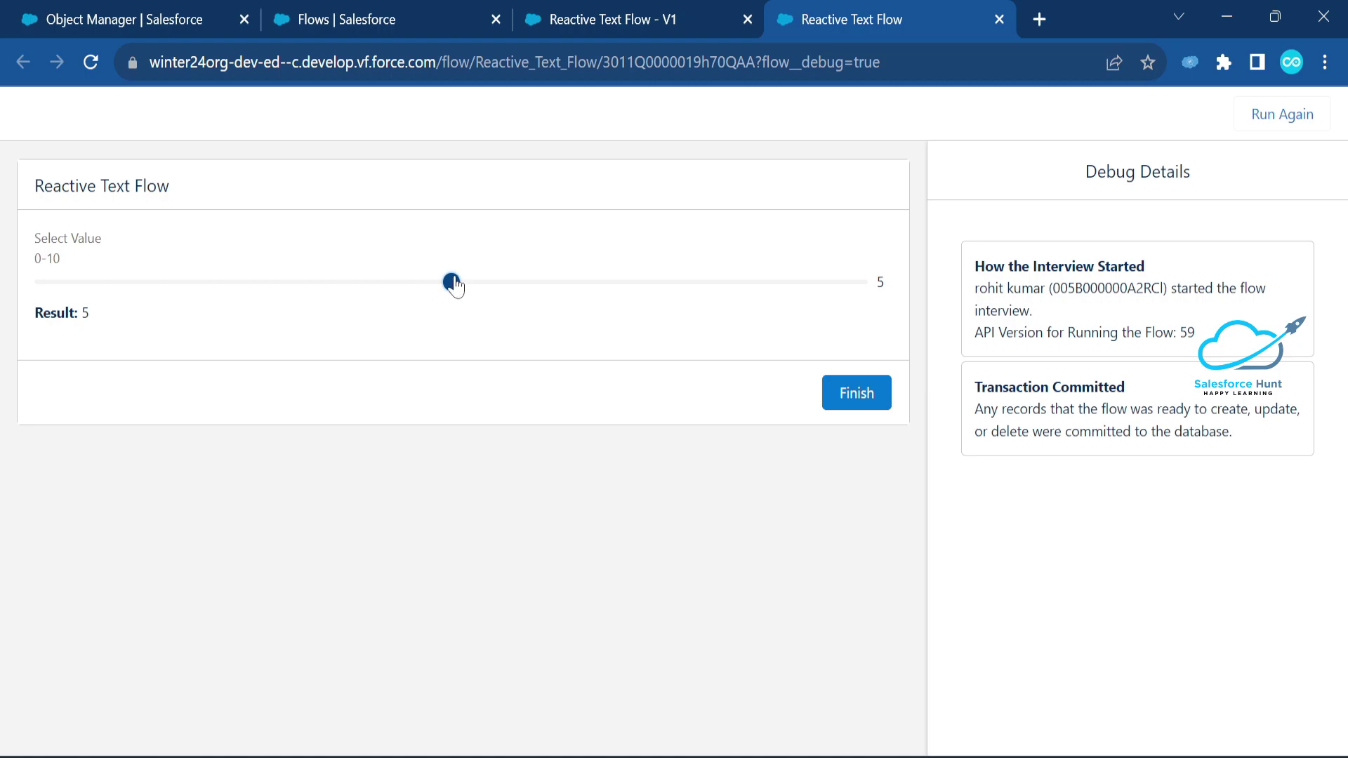
drag(452, 283, 566, 285)
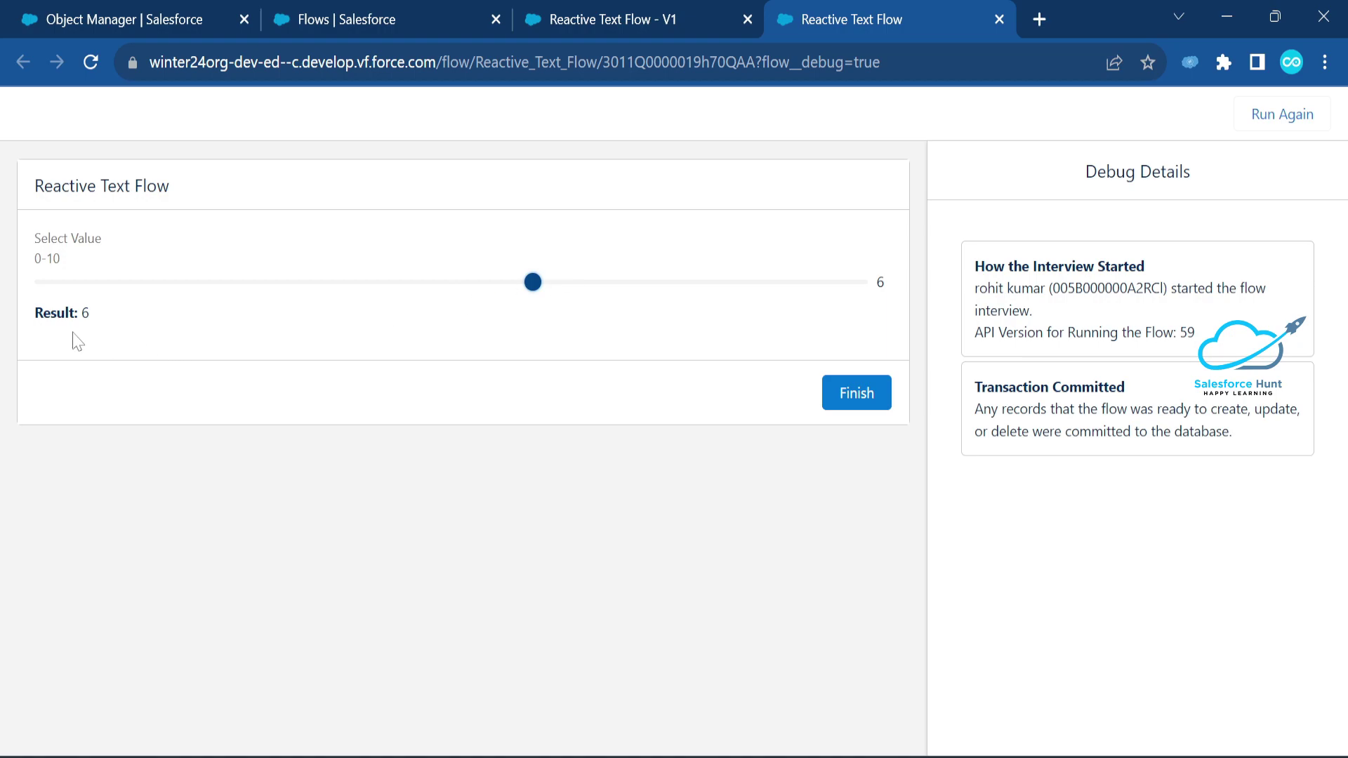